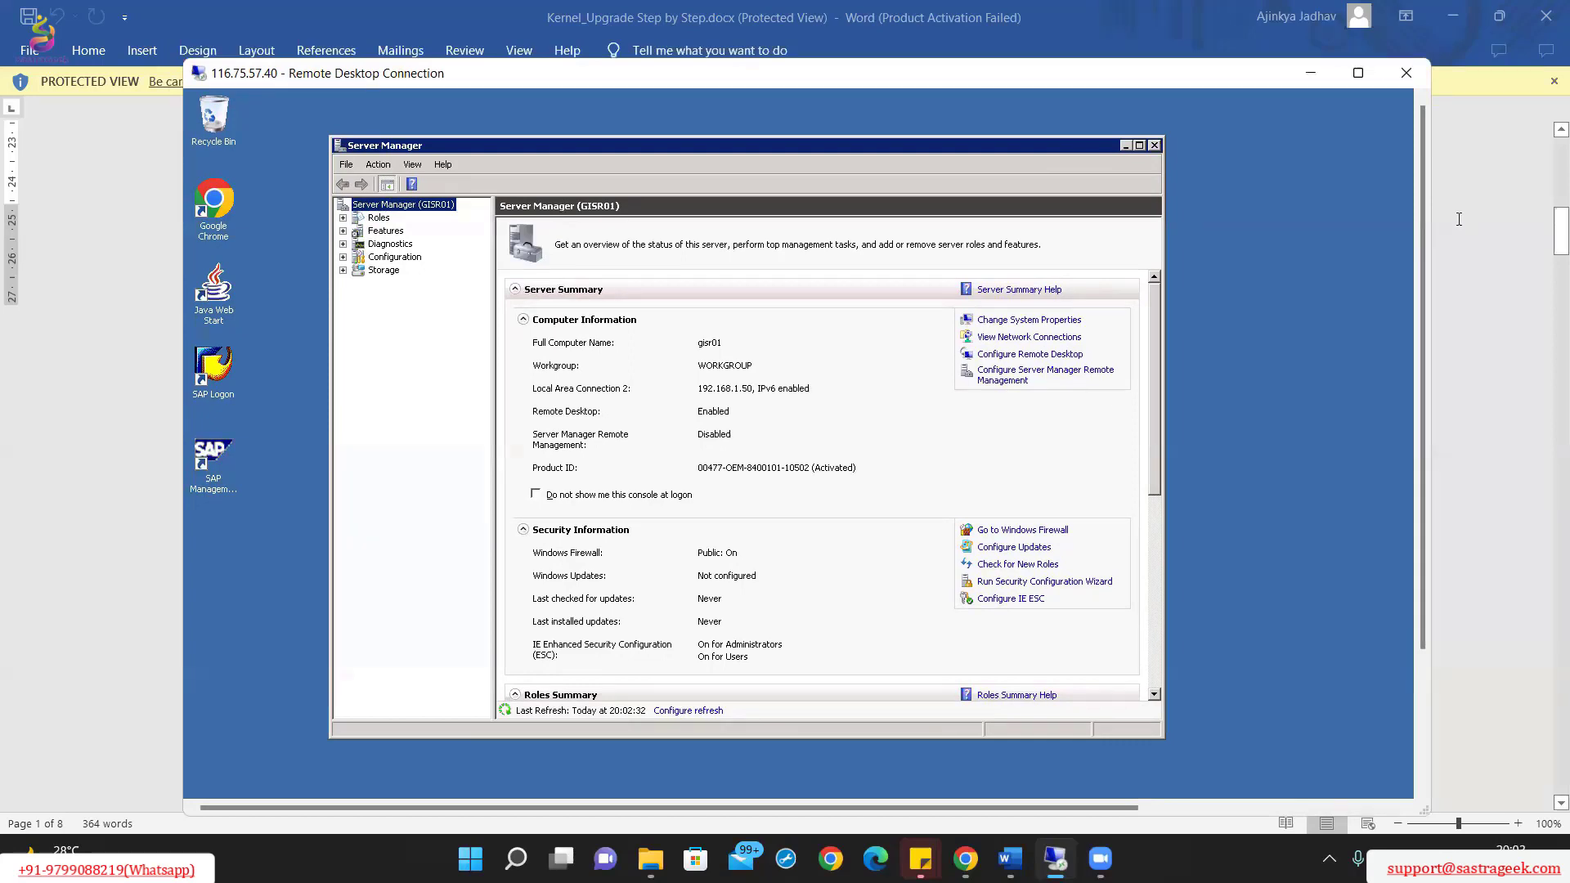
# Step: Snap the Remote Desktop session to the right half and Word's upgrade guide to the left
pyautogui.press('super+Right')
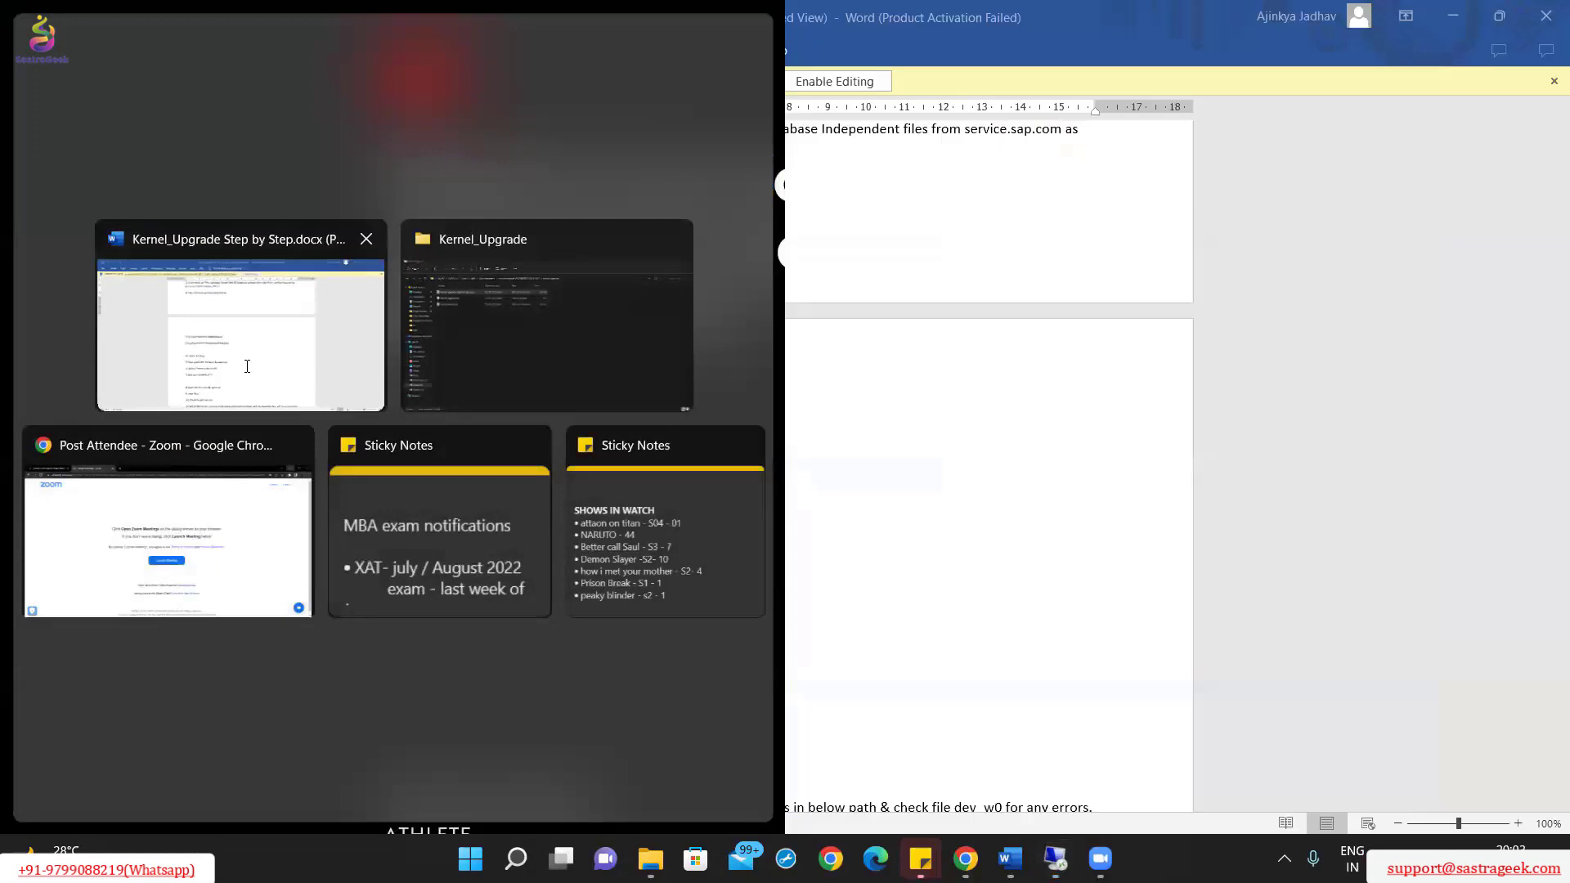
pyautogui.click(247, 365)
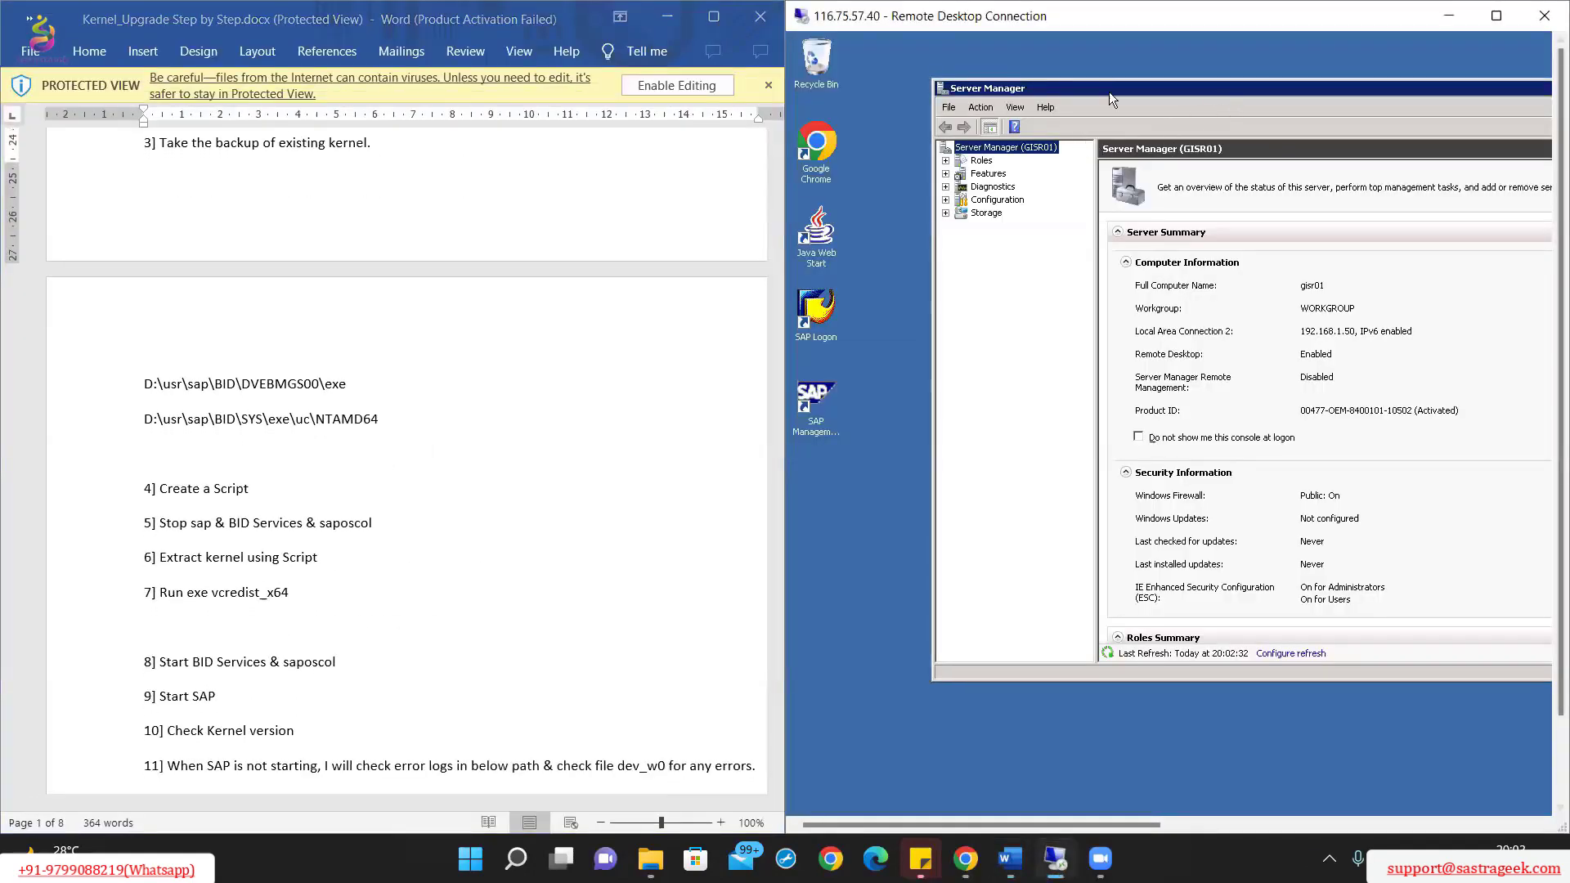
pyautogui.moveTo(1110, 96); pyautogui.dragTo(979, 137)
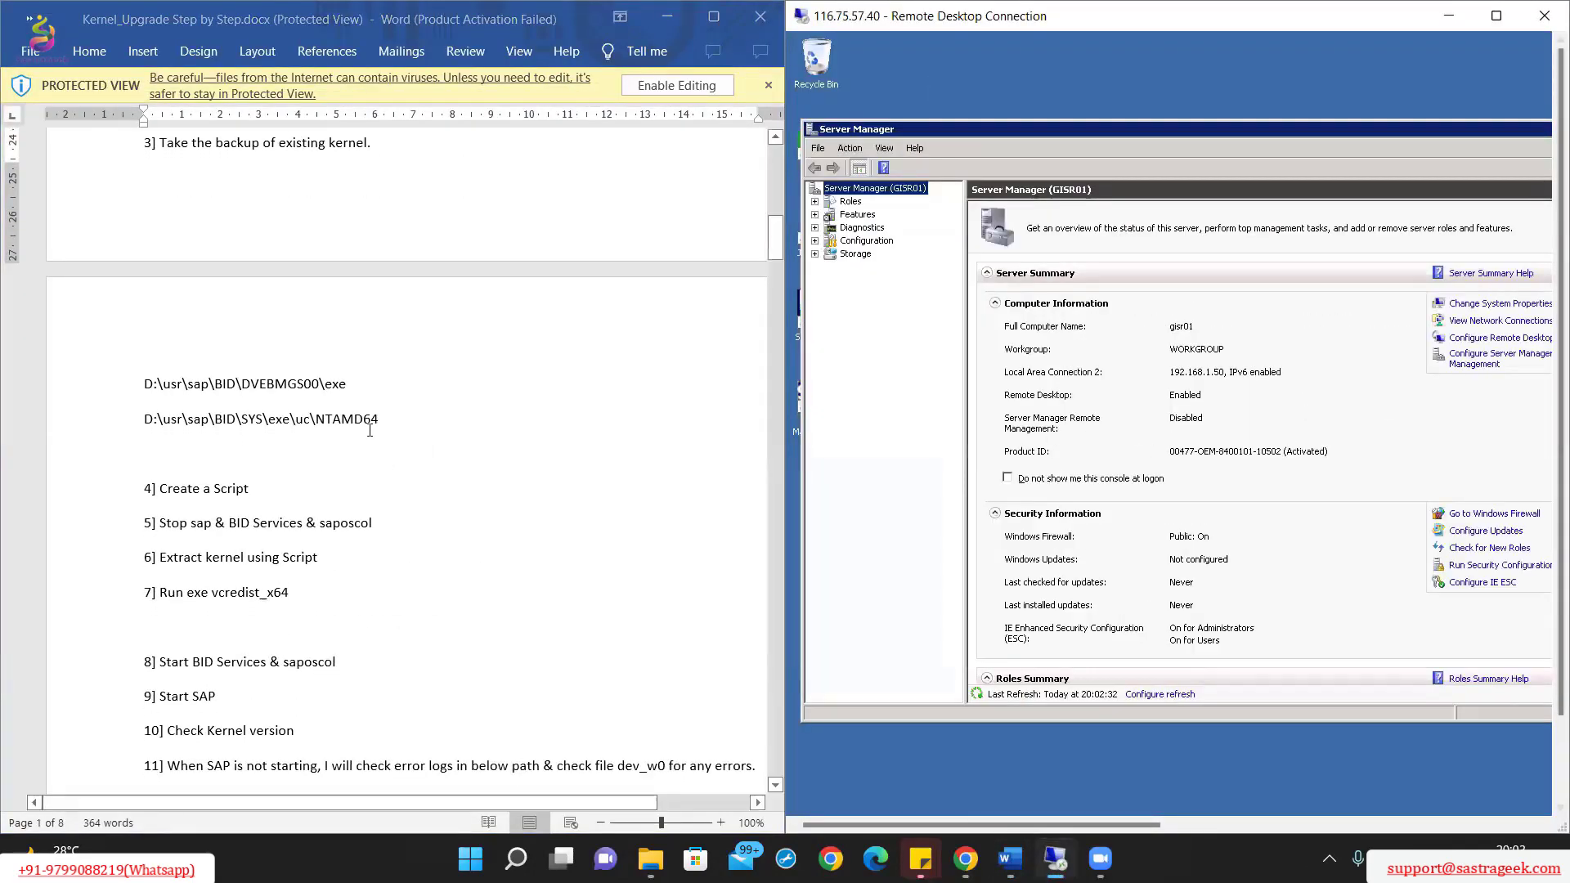
# Step: Scroll the guide to the Kernel Upgrade N-1 steps and nudge Server Manager left
pyautogui.scroll(-1, 367, 458)
pyautogui.scroll(2, 366, 468)
pyautogui.scroll(5, 367, 468)
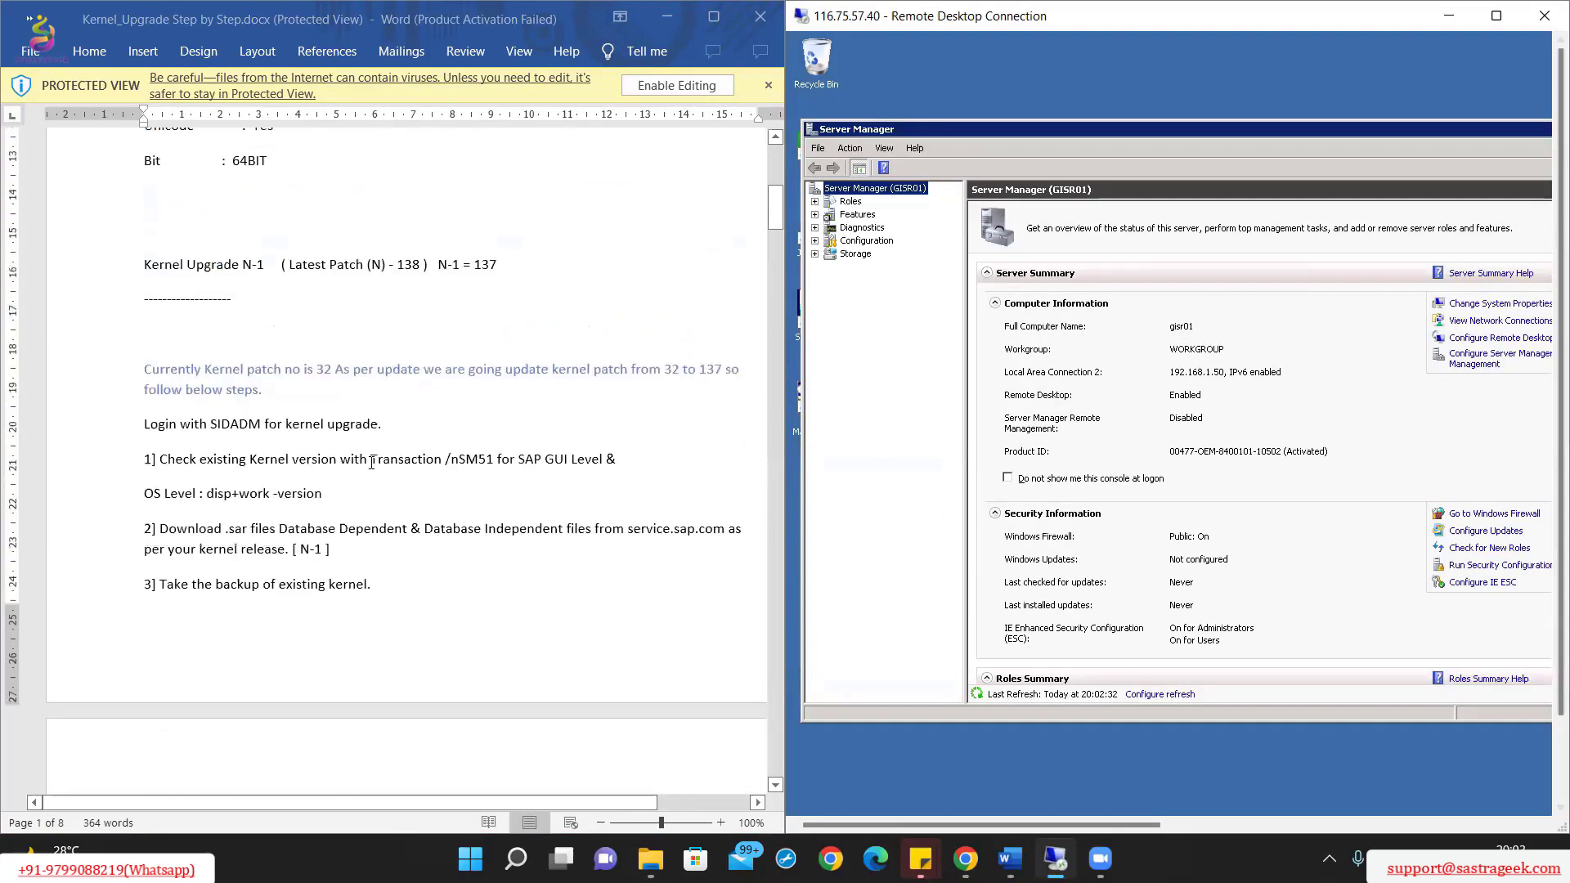
pyautogui.scroll(8, 378, 508)
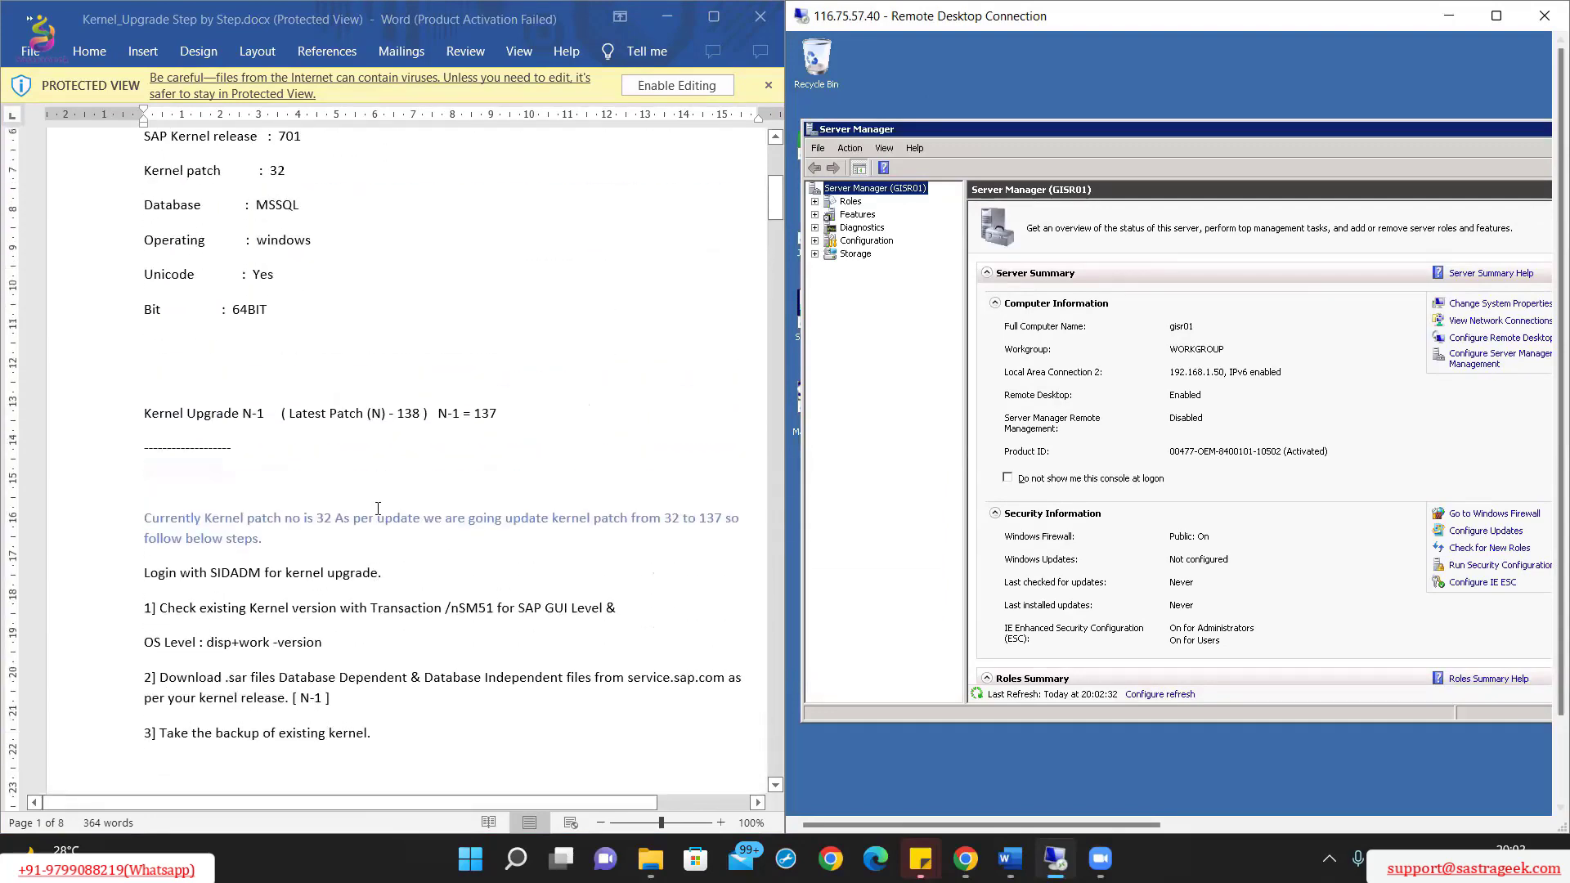
pyautogui.scroll(-3, 356, 469)
pyautogui.scroll(3, 356, 469)
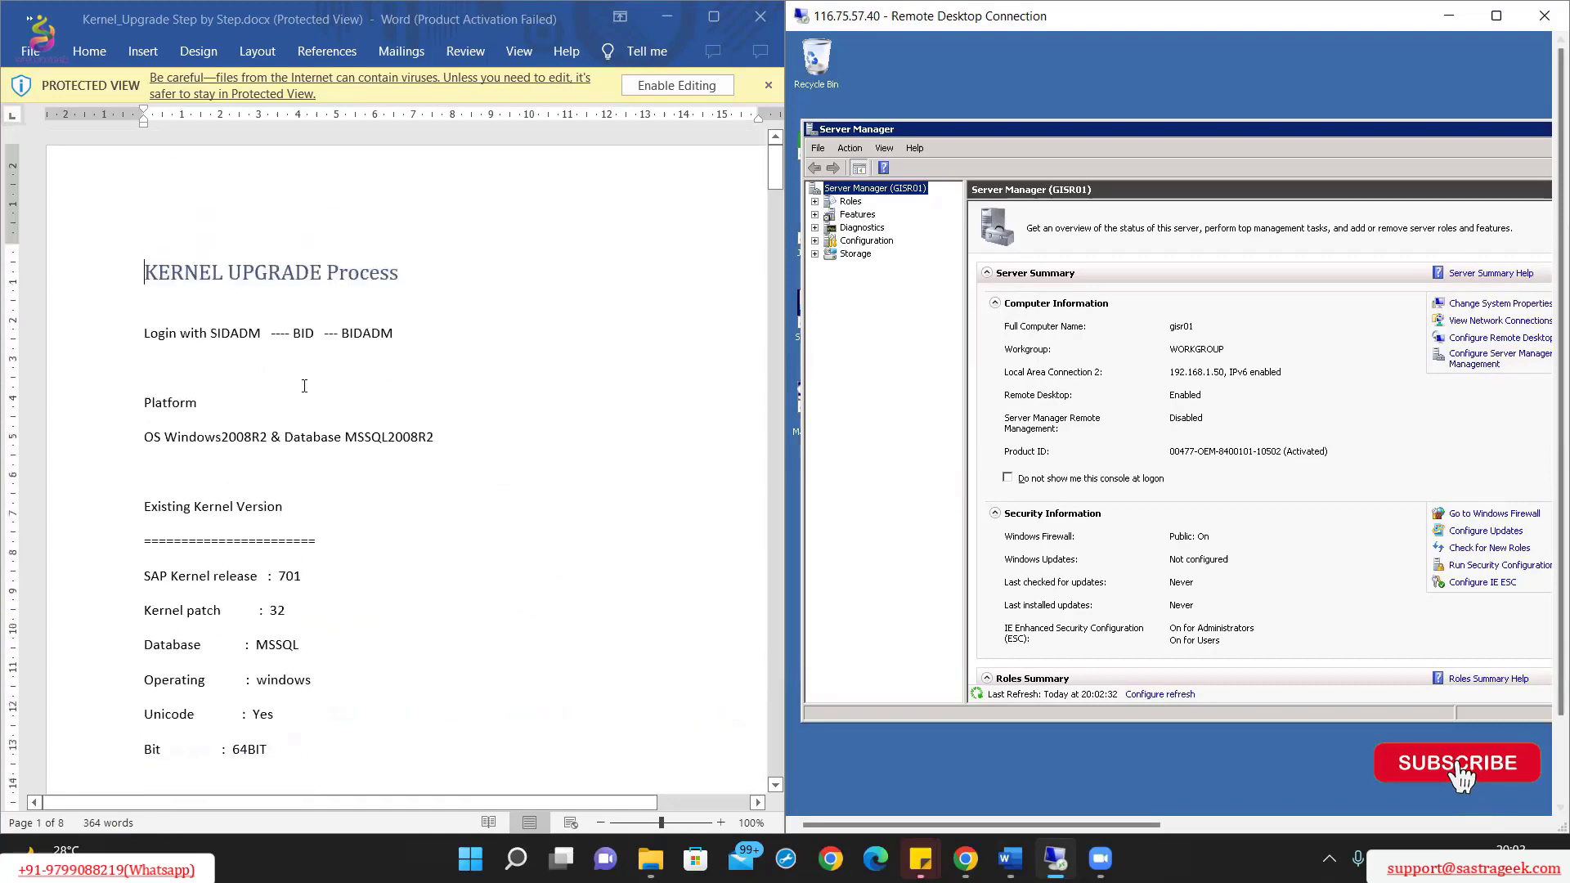
pyautogui.scroll(-6, 327, 434)
pyautogui.scroll(-2, 309, 418)
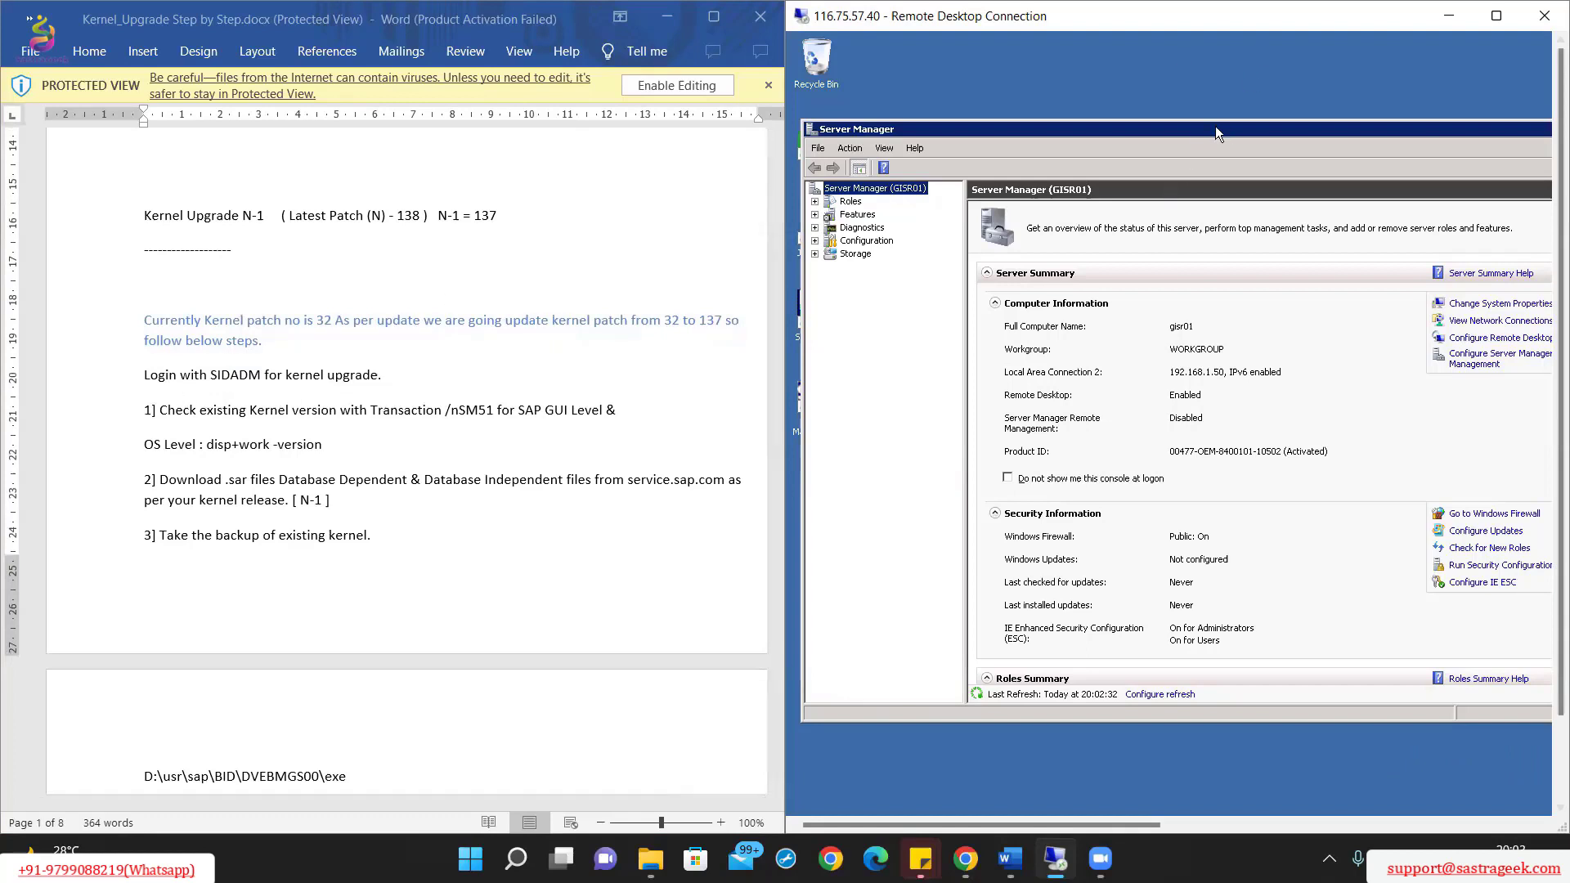
pyautogui.moveTo(1215, 125); pyautogui.dragTo(1196, 127)
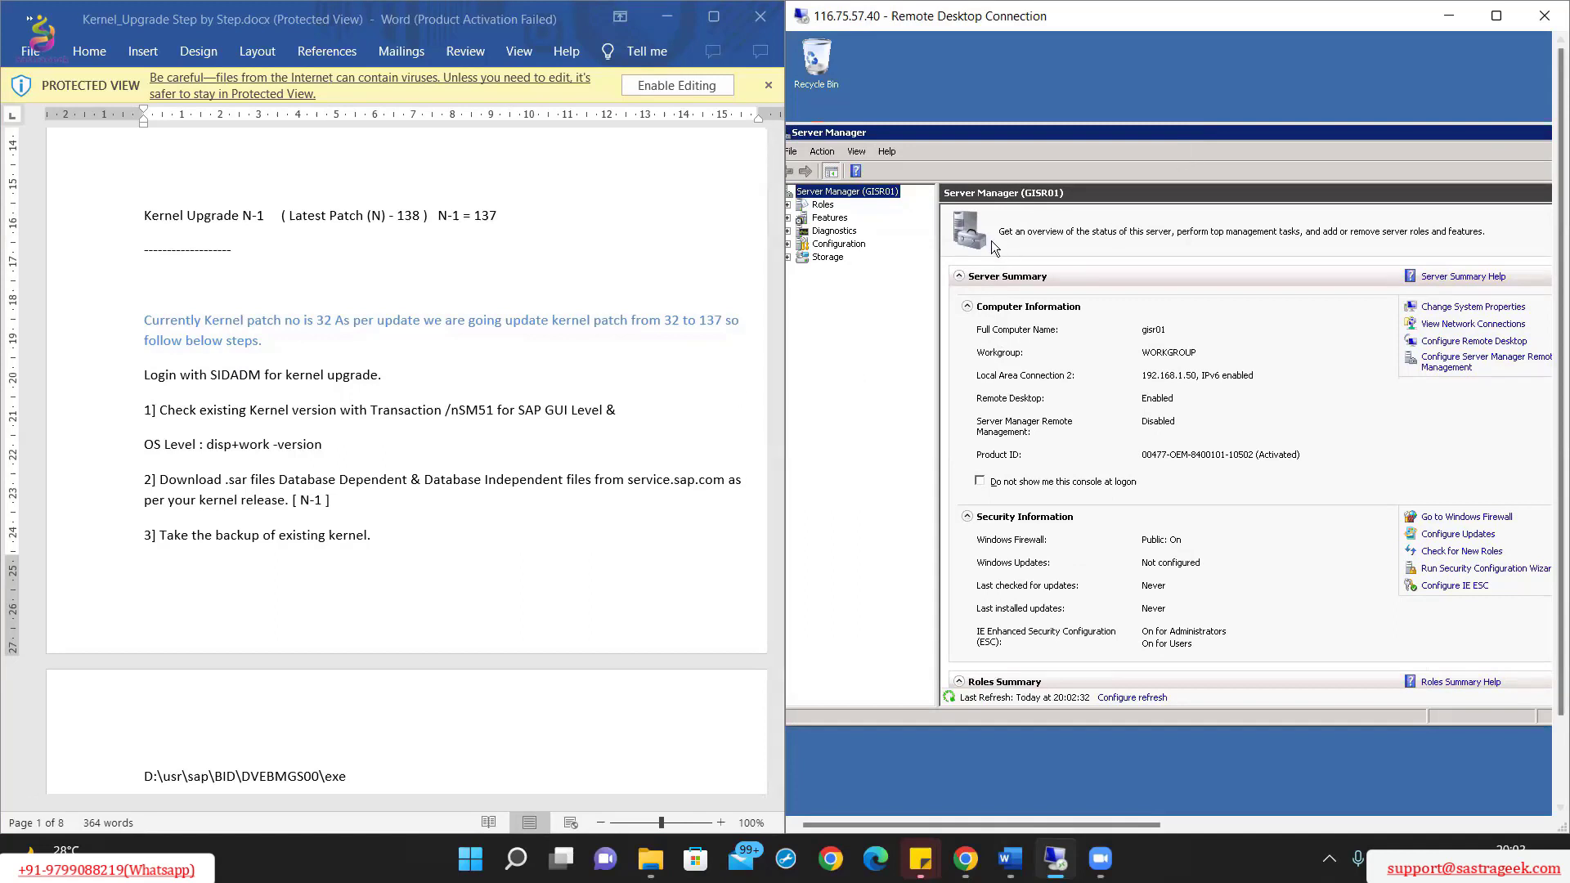
# Step: Turn the remote session into a larger floating window and close Server Manager inside it
pyautogui.click(1236, 98)
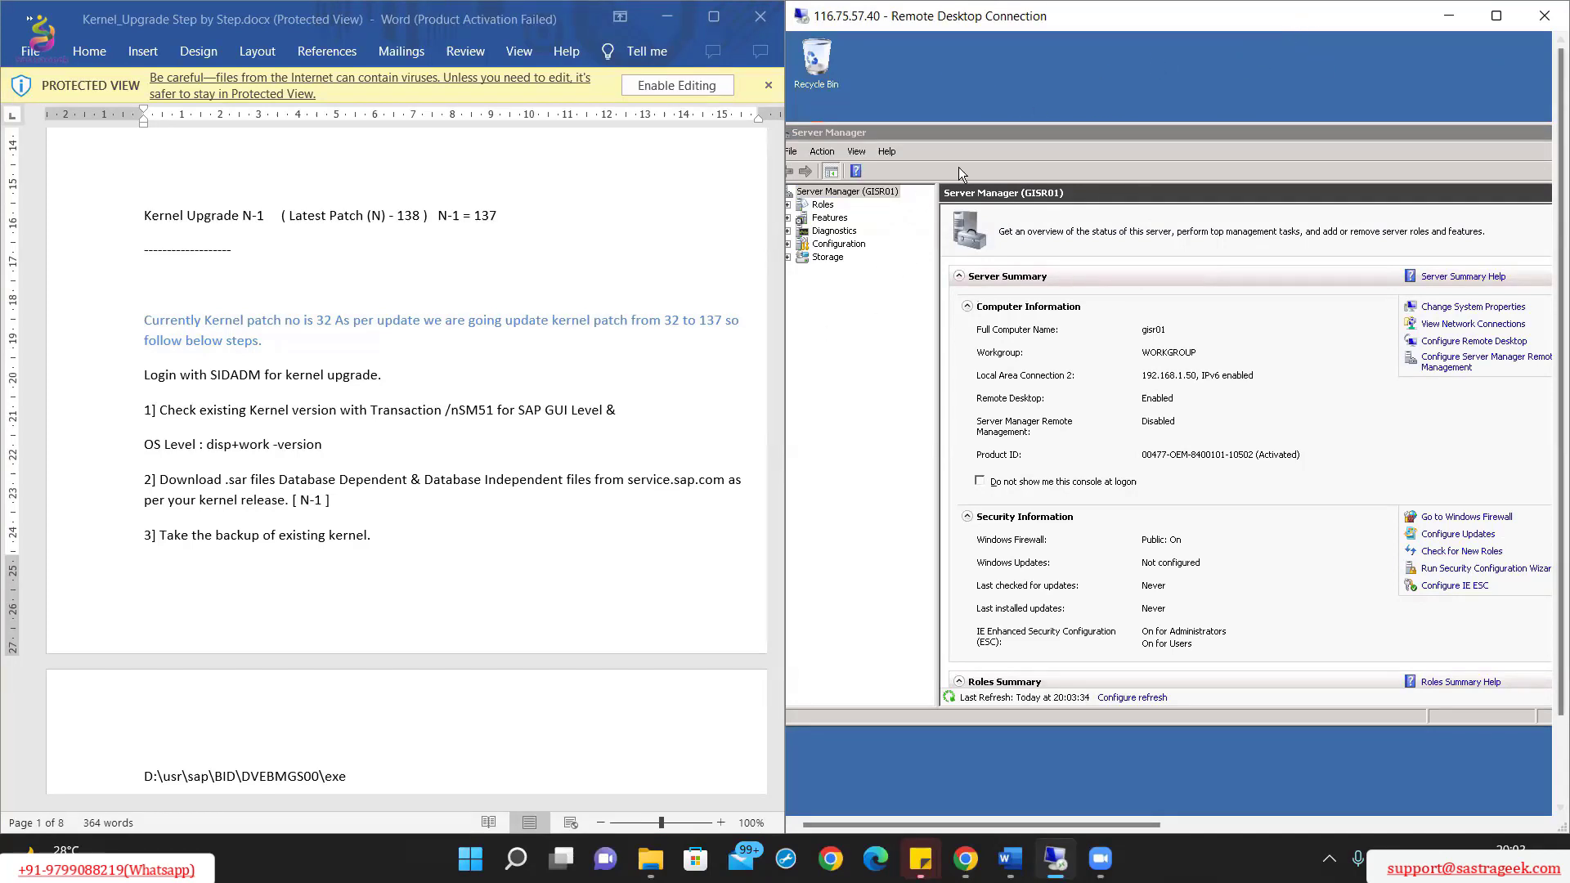
pyautogui.moveTo(1006, 141); pyautogui.dragTo(1050, 146)
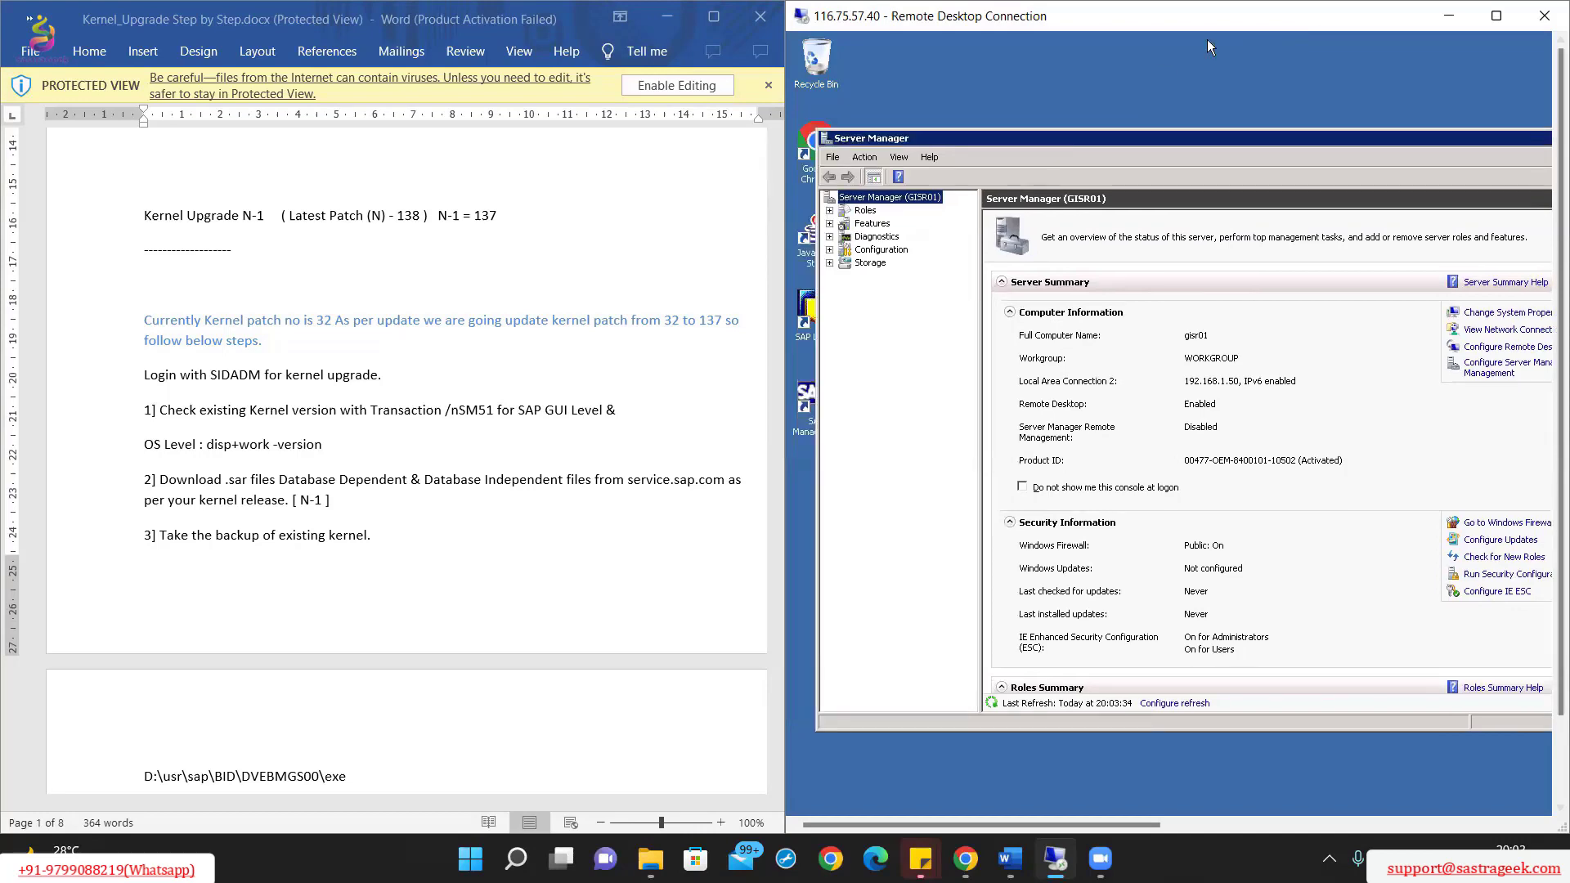
pyautogui.moveTo(1207, 18); pyautogui.dragTo(928, 53)
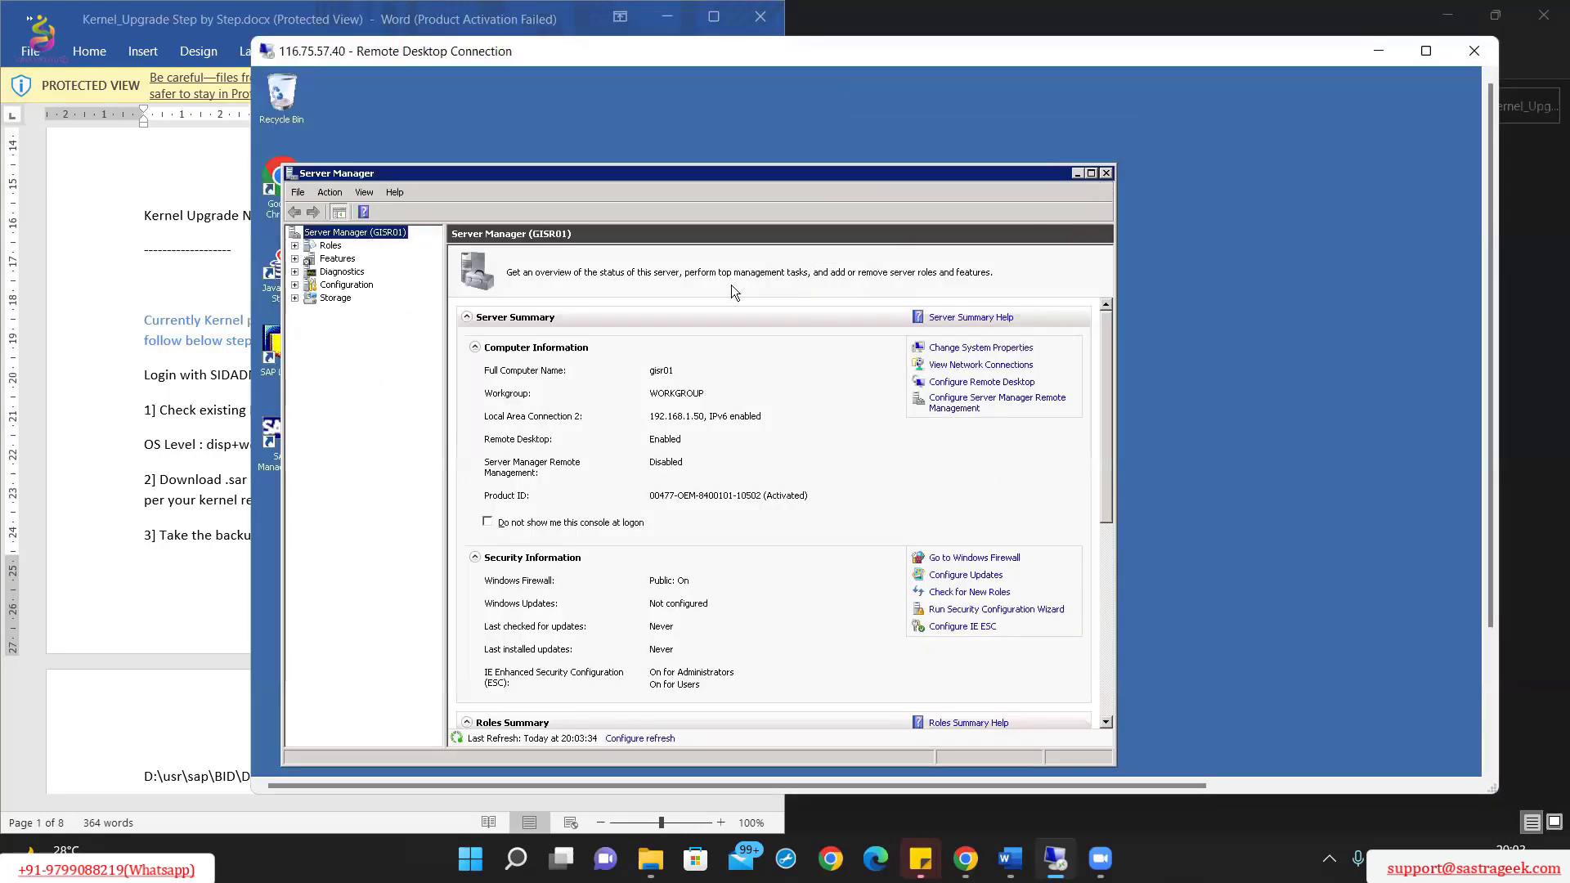
pyautogui.moveTo(577, 174); pyautogui.dragTo(708, 164)
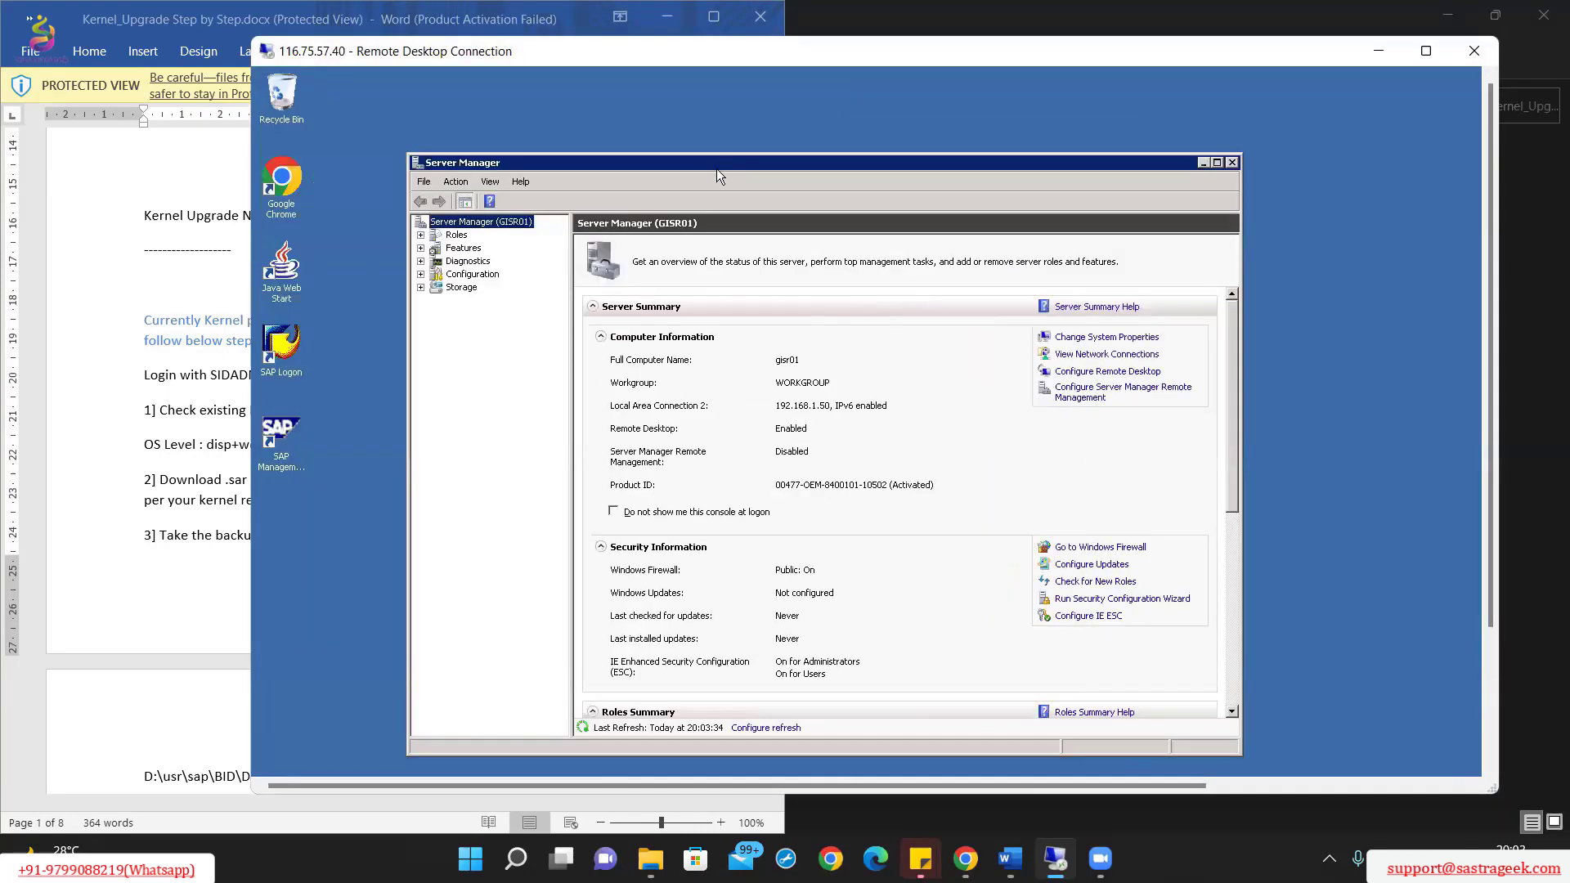
pyautogui.click(1234, 164)
# Step: Launch SAP Management Console, allowing it through UAC and dismissing the snap-in message
pyautogui.doubleClick(296, 439)
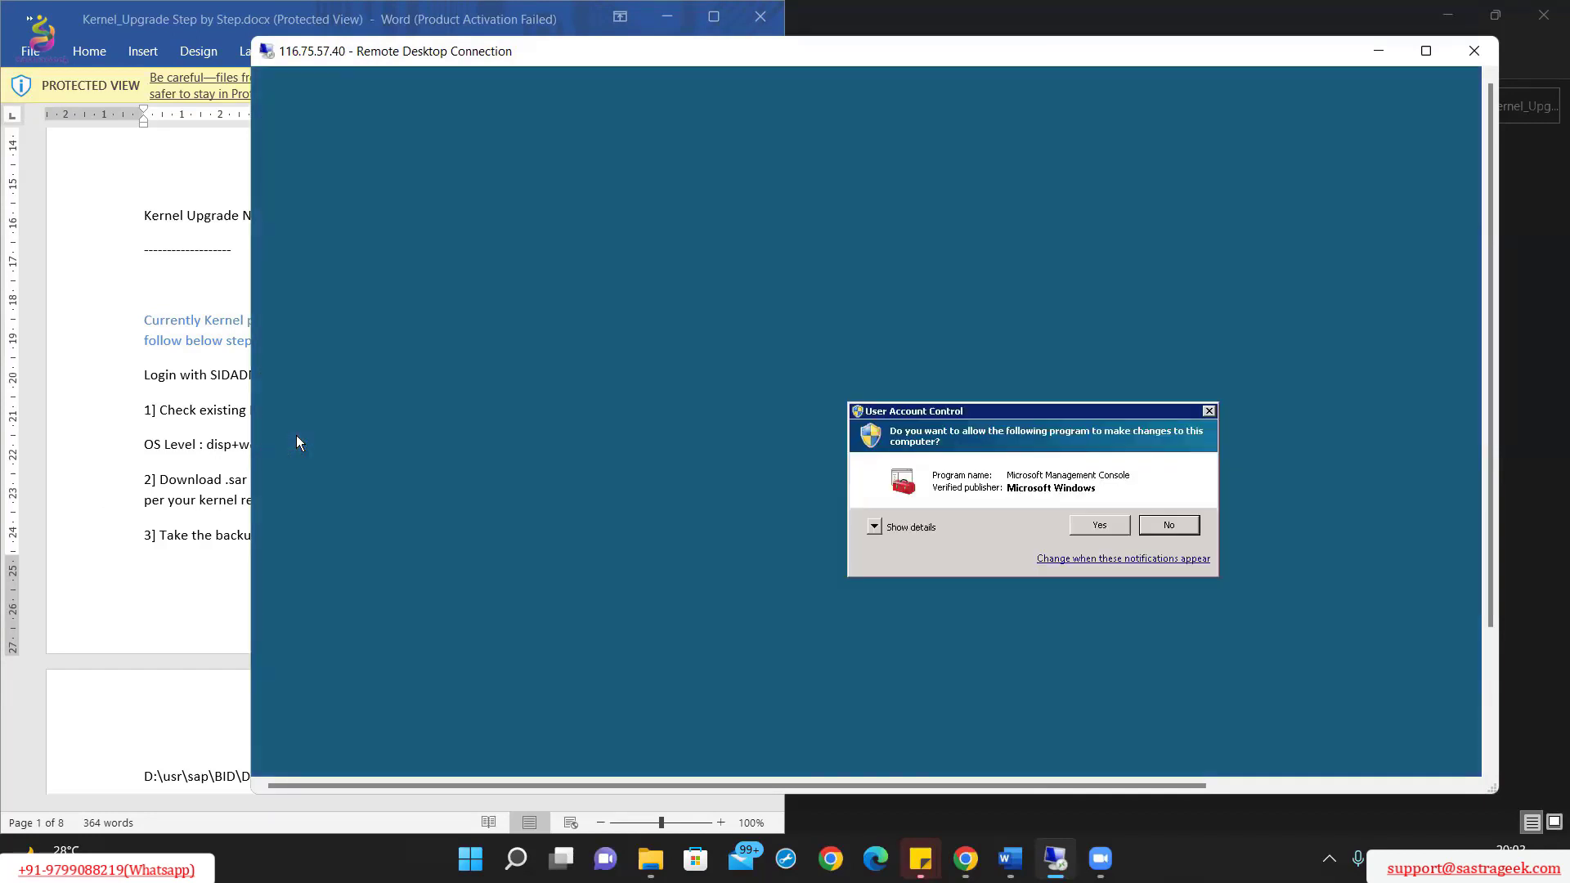
pyautogui.click(1096, 527)
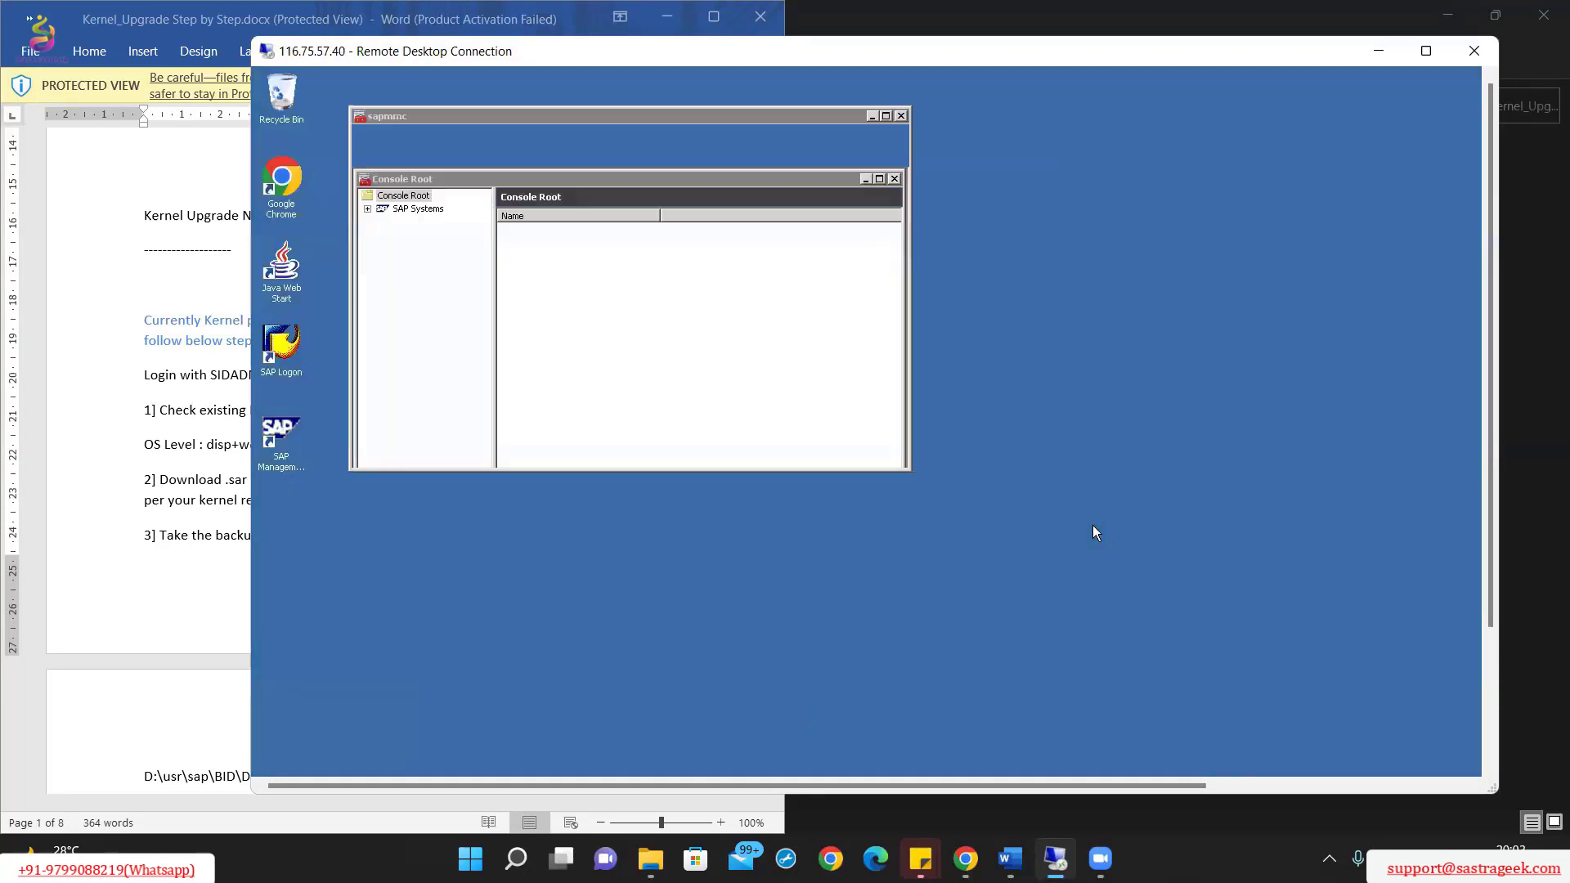
pyautogui.click(1163, 539)
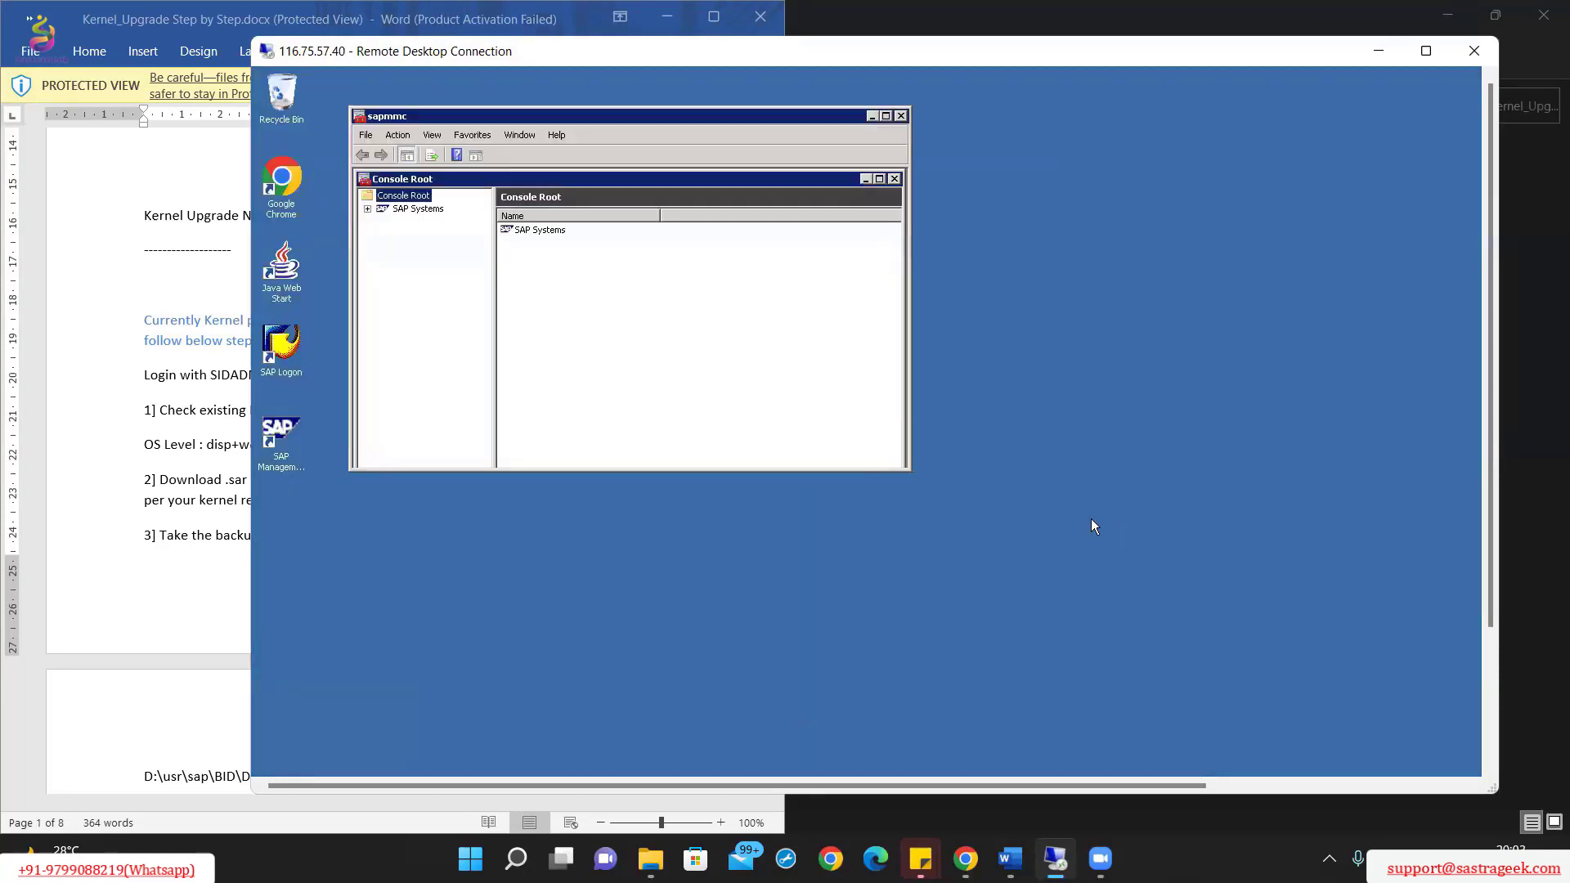
pyautogui.moveTo(811, 115); pyautogui.dragTo(966, 161)
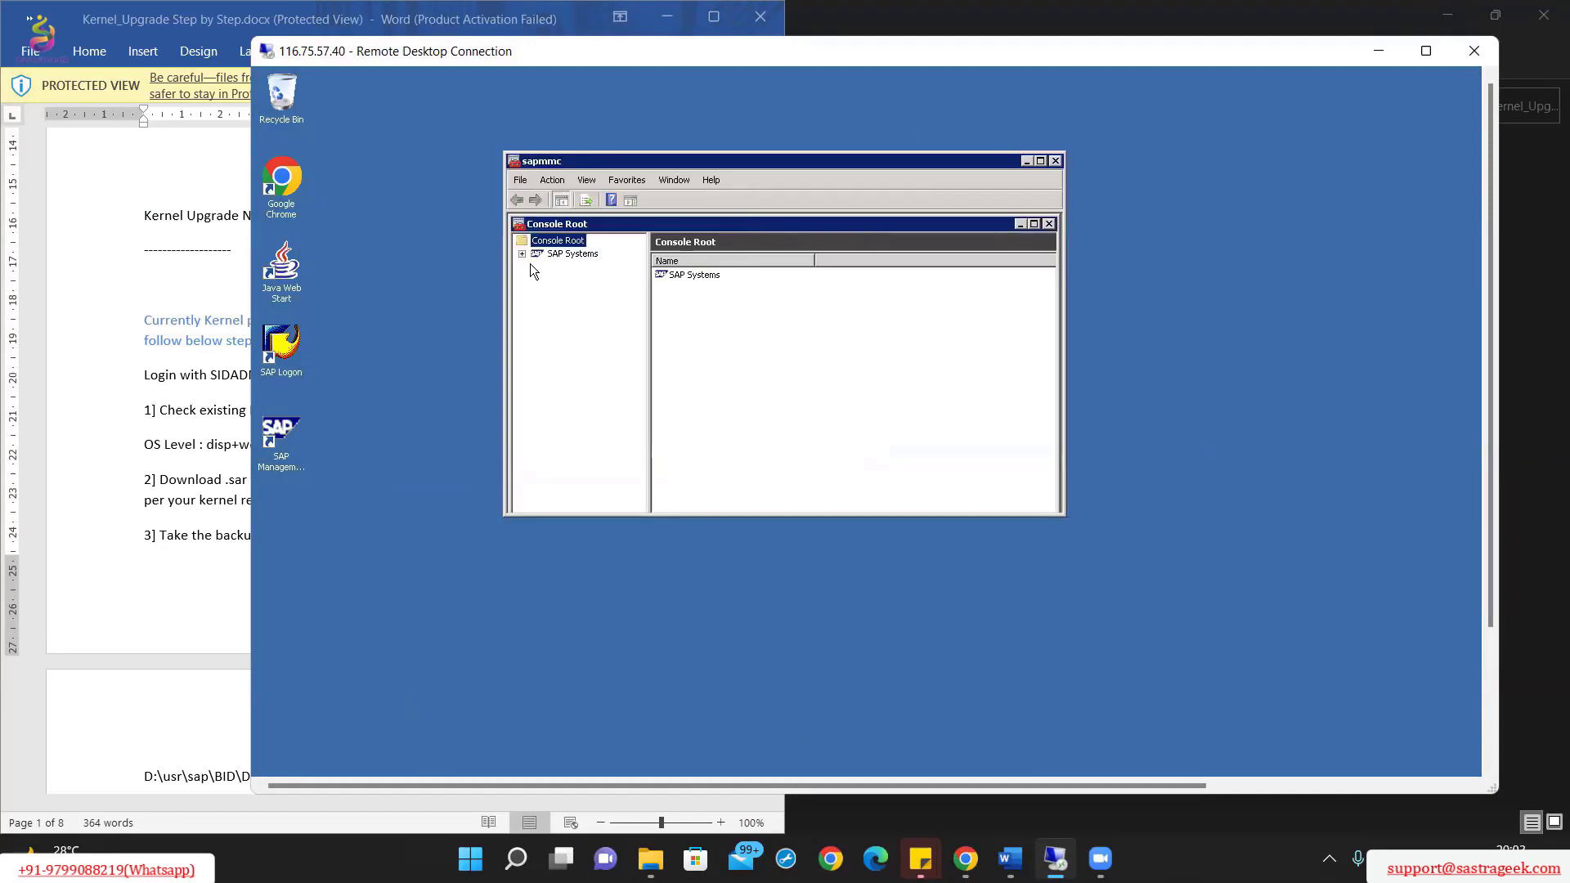
# Step: Expand SAP Systems to show the BID and BIQ systems and their gisr01 instances
pyautogui.click(522, 253)
pyautogui.click(538, 266)
pyautogui.click(552, 280)
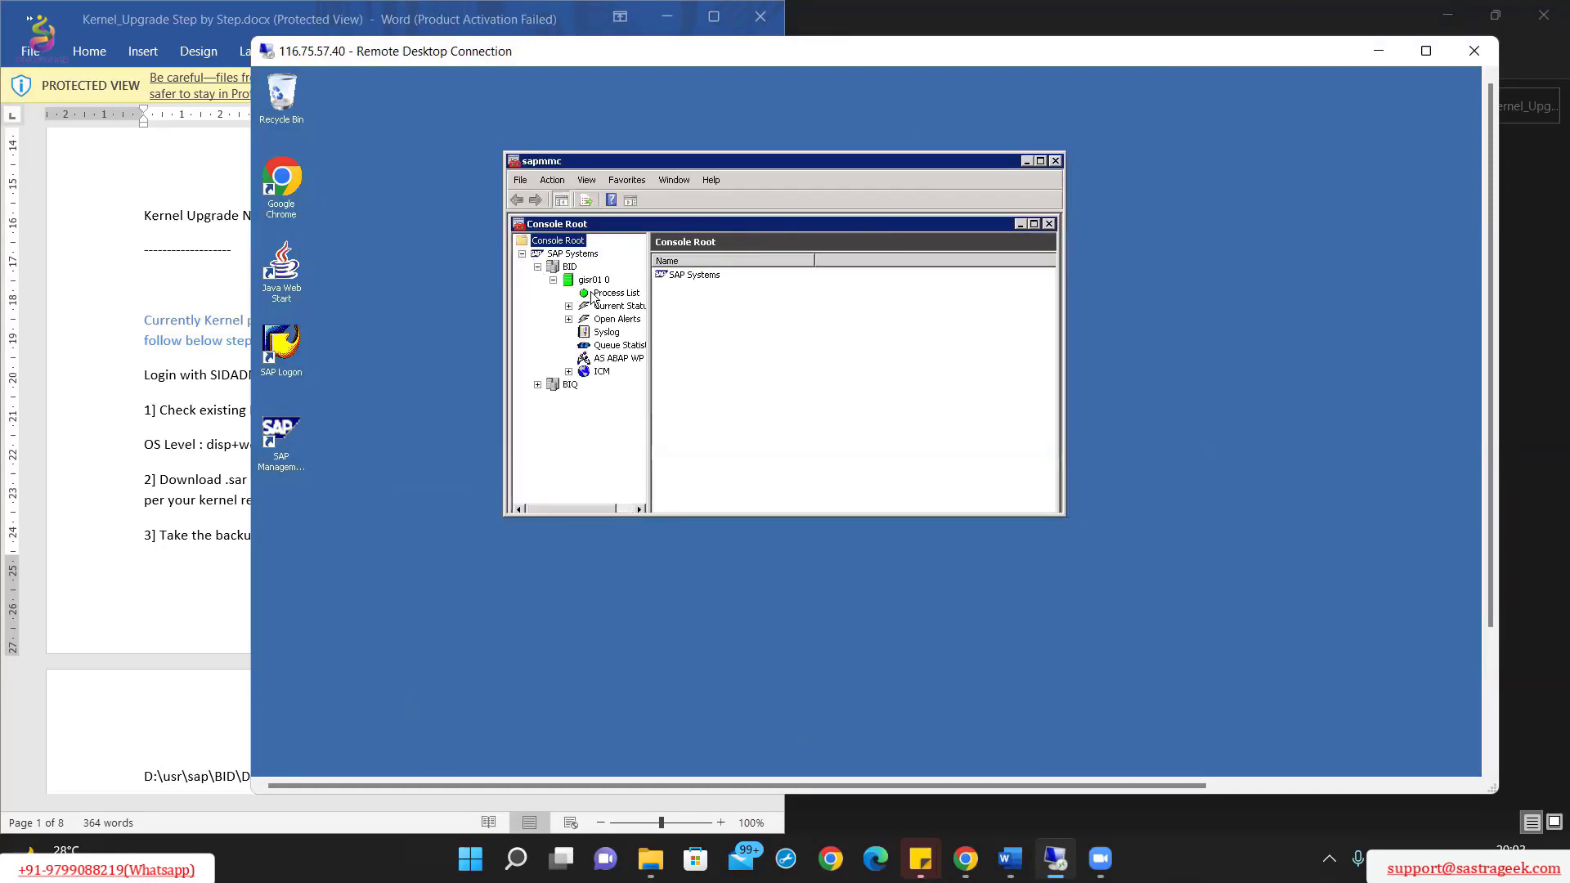
pyautogui.rightClick(558, 267)
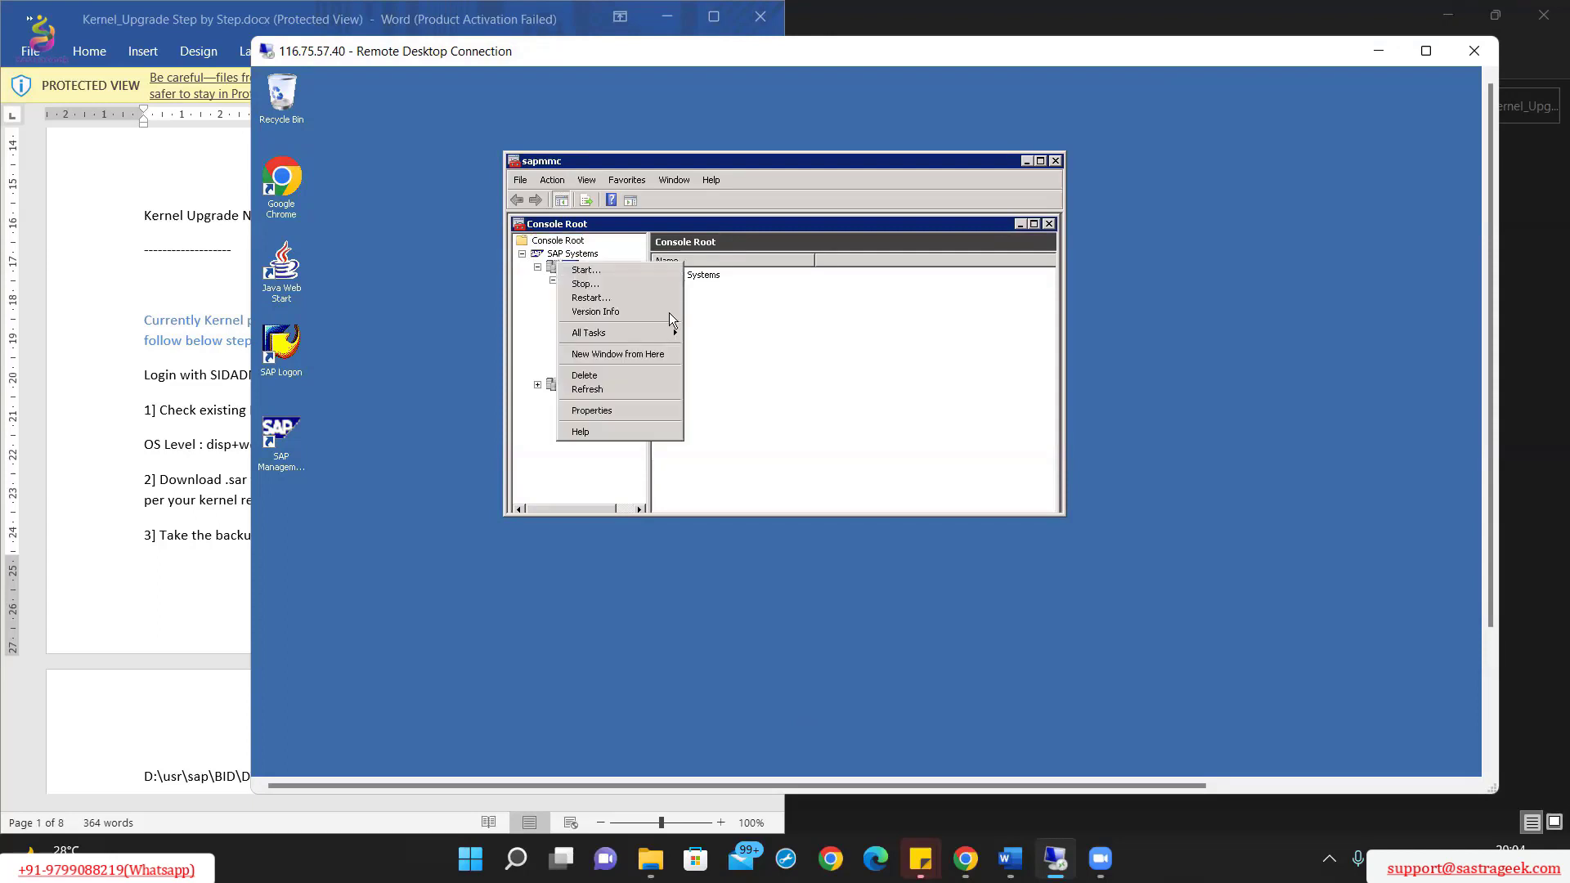
pyautogui.click(733, 346)
pyautogui.click(538, 384)
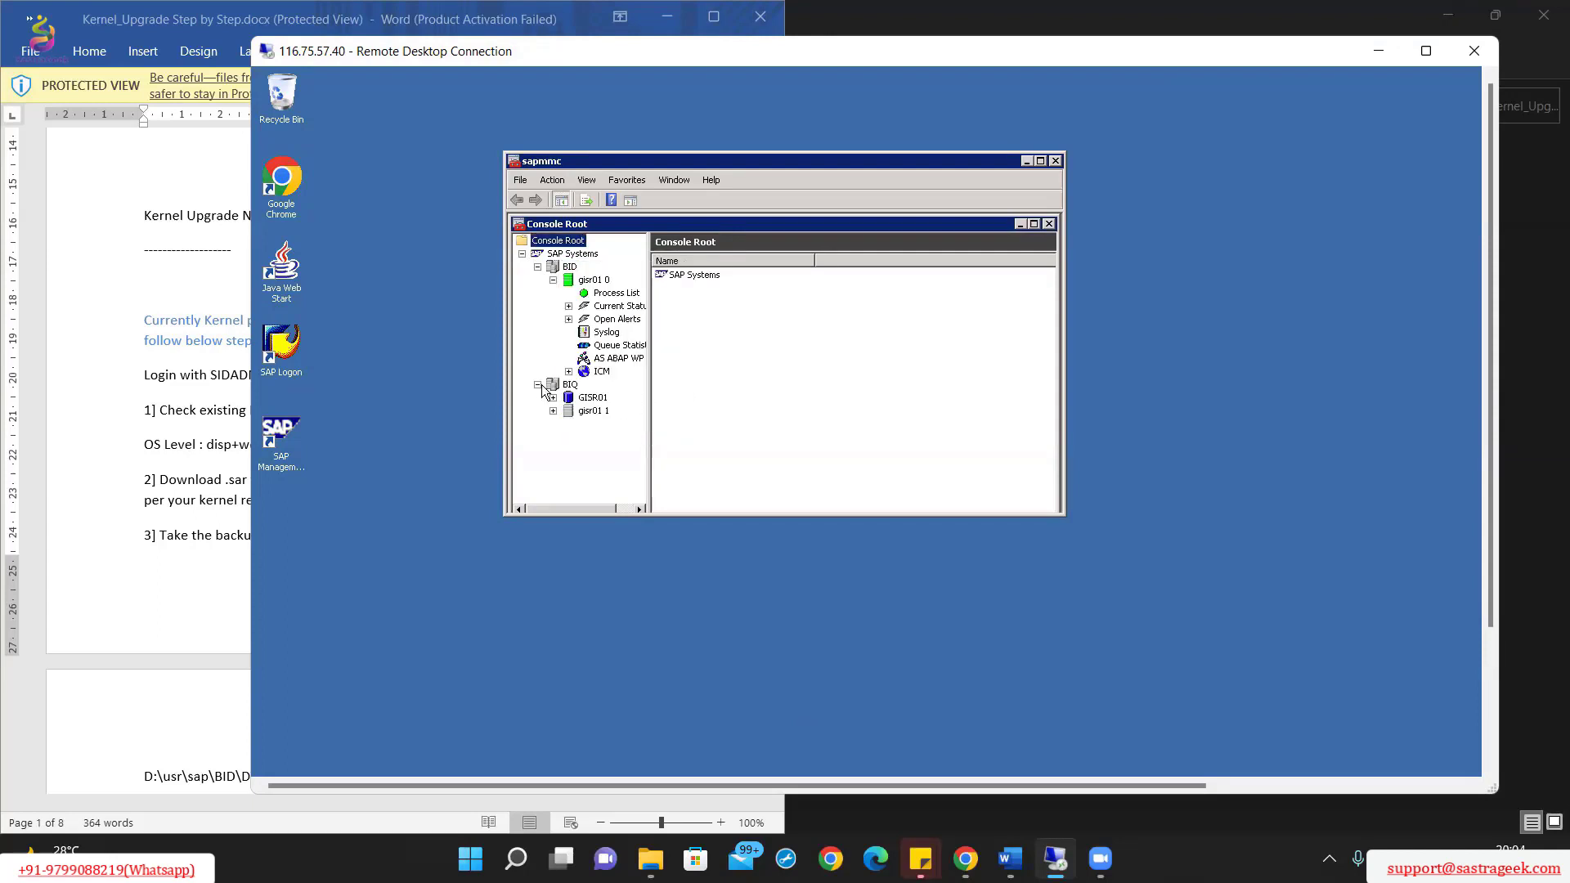
pyautogui.click(552, 398)
pyautogui.click(570, 411)
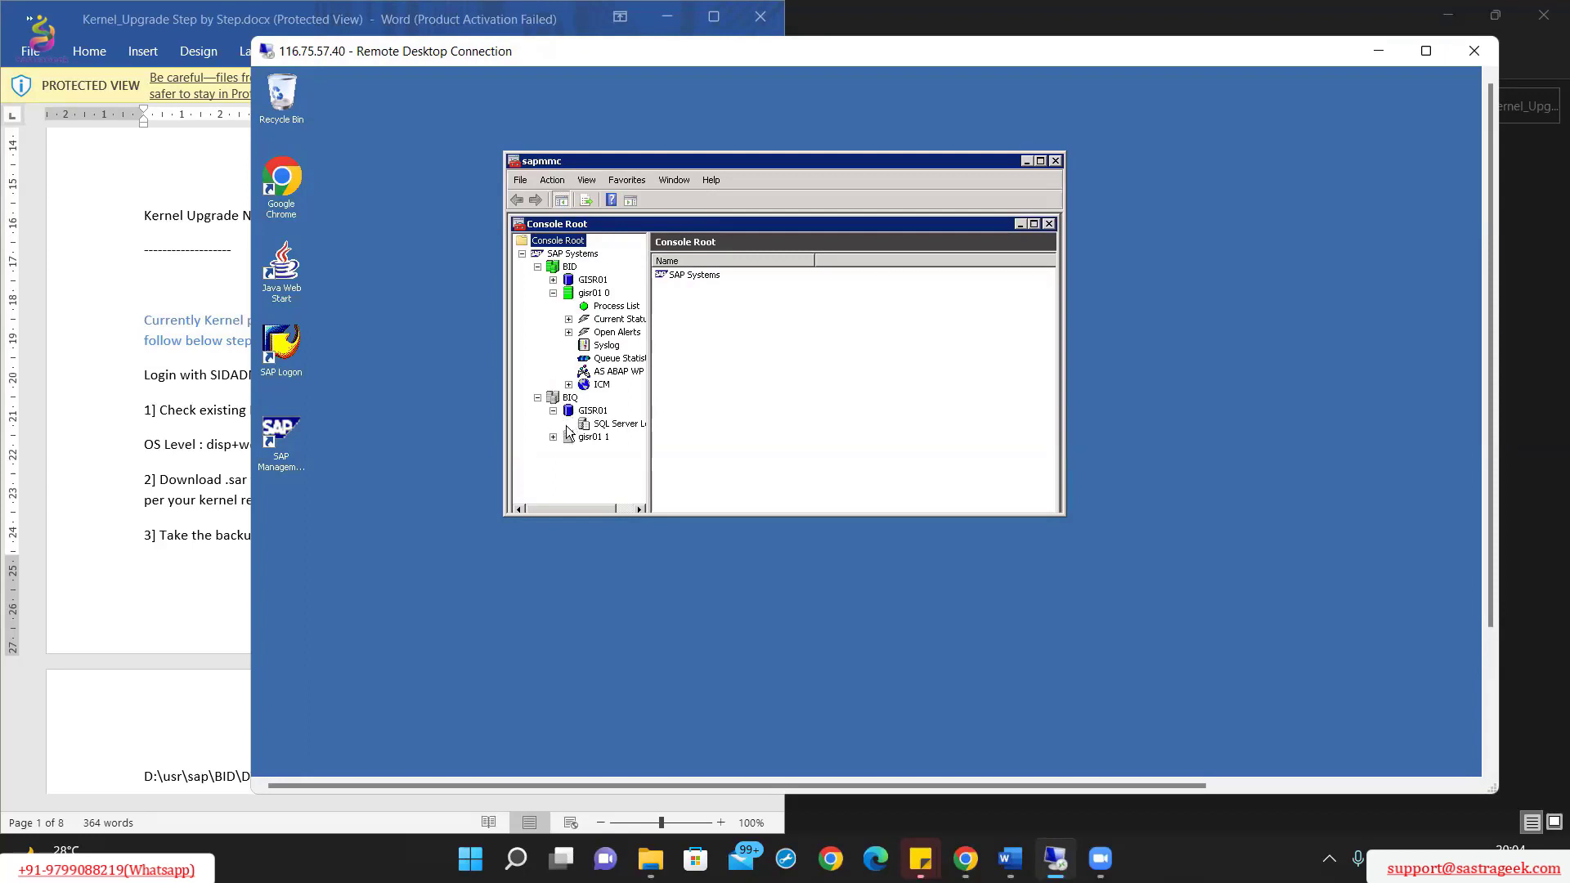
pyautogui.click(554, 437)
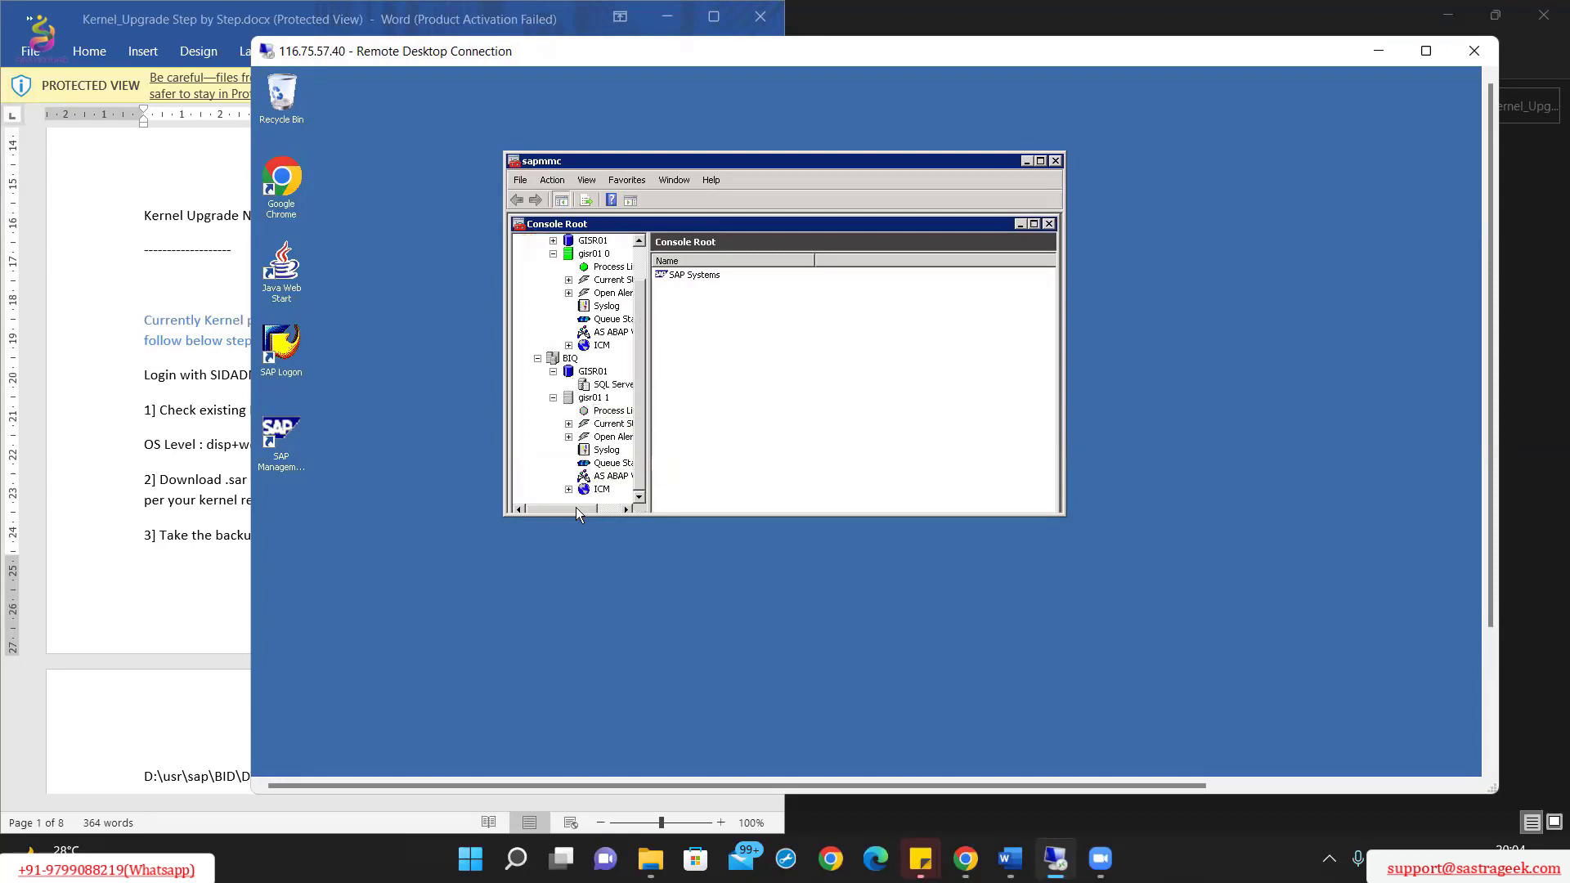
pyautogui.moveTo(576, 508); pyautogui.dragTo(593, 508)
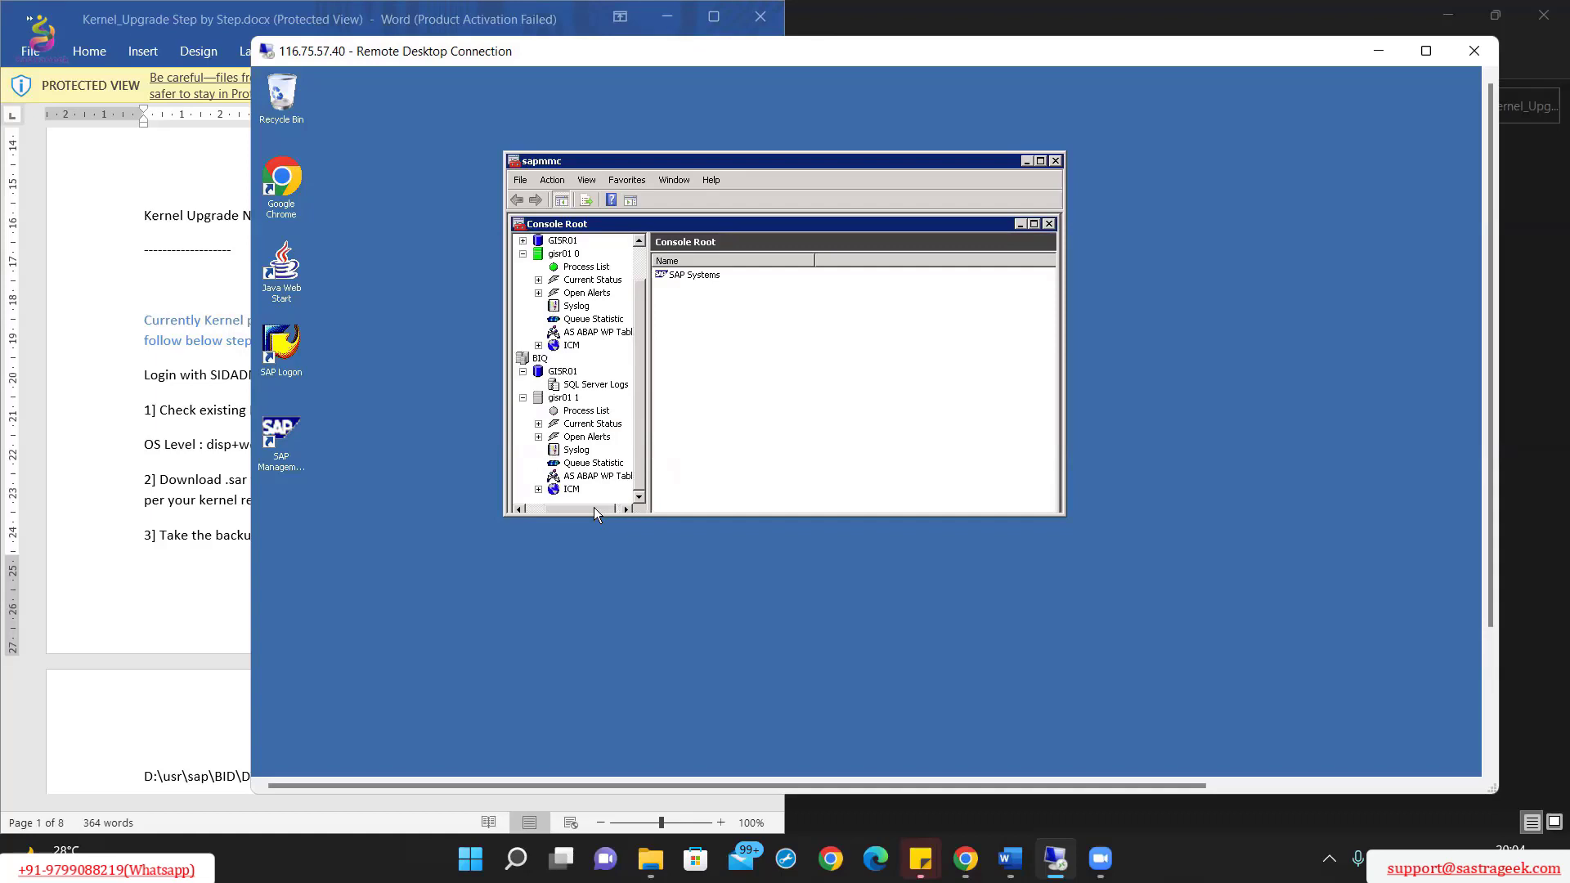
# Step: Start BIQ with the 300-second timeout, authenticating with the OS administrator password
pyautogui.rightClick(526, 365)
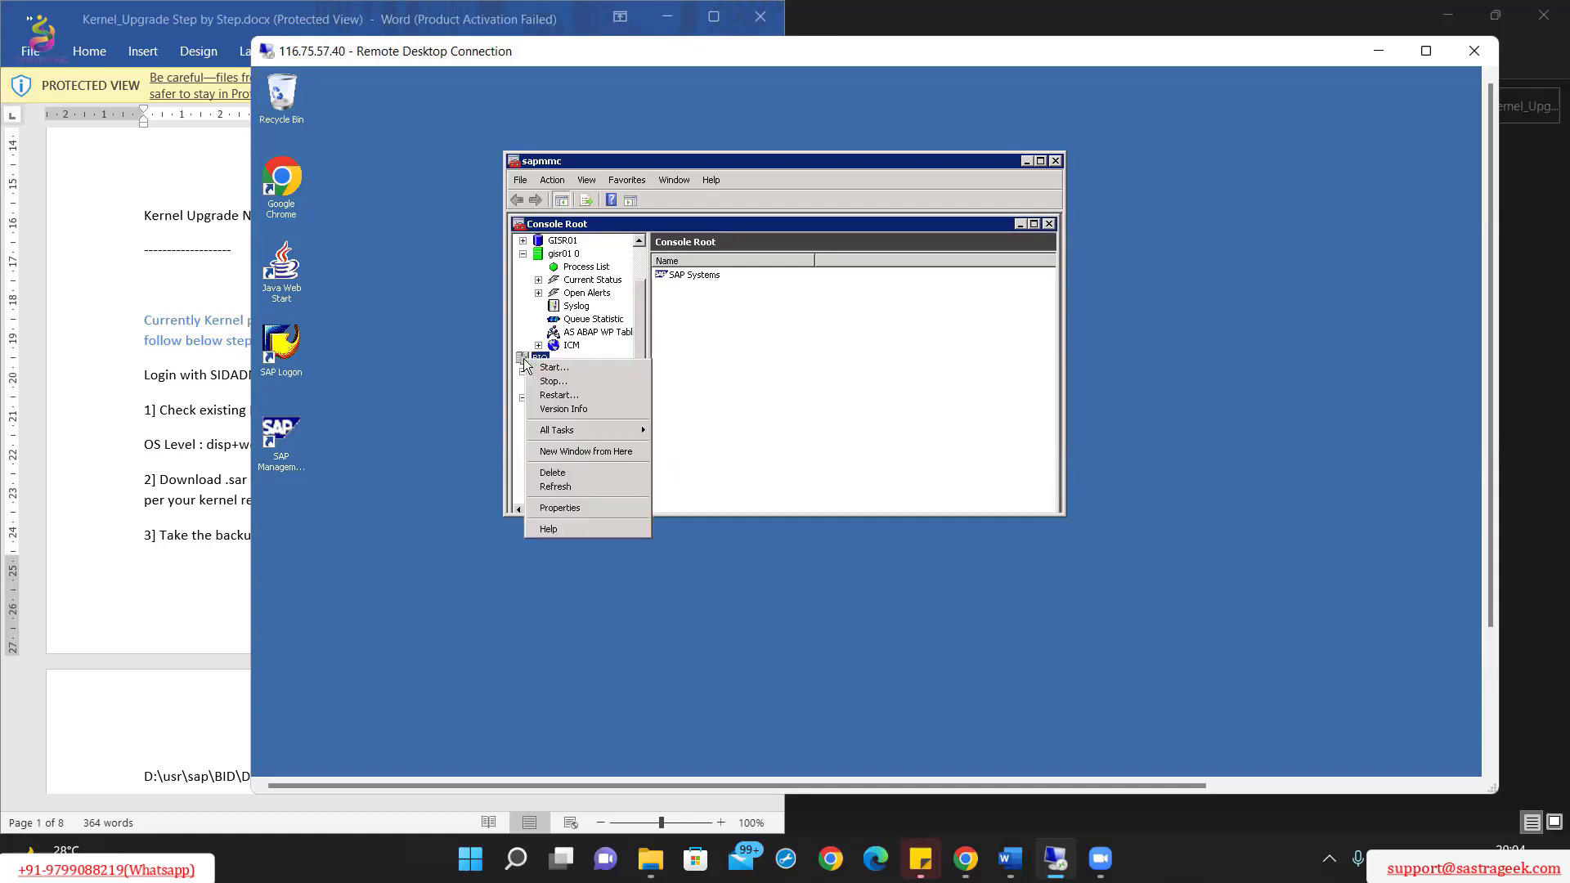
pyautogui.moveTo(564, 426)
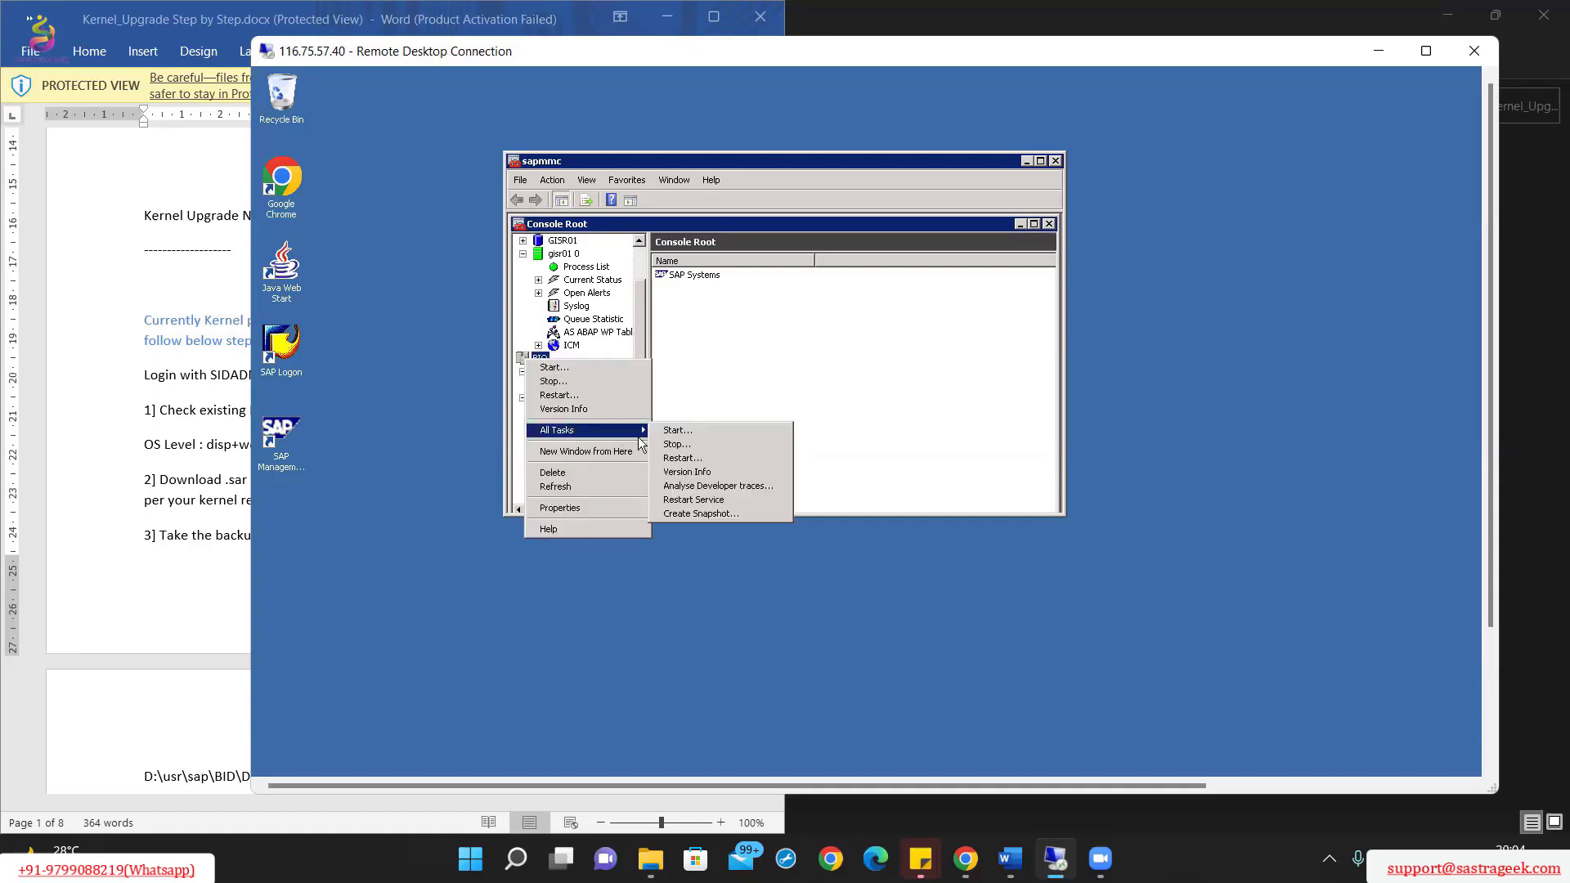
pyautogui.click(675, 431)
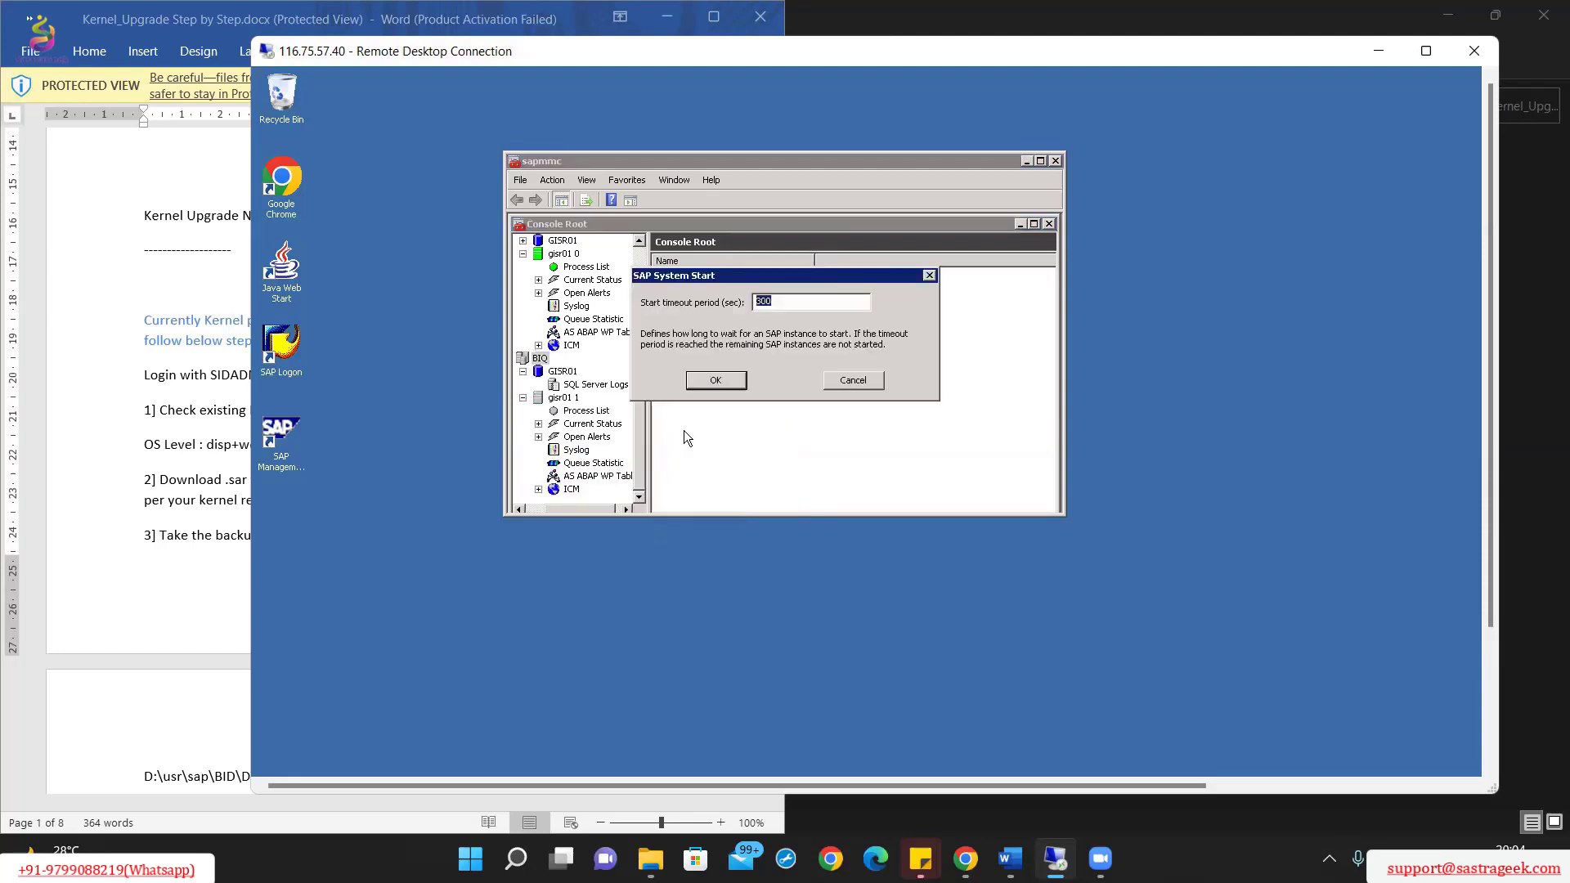
pyautogui.click(736, 381)
pyautogui.click(743, 355)
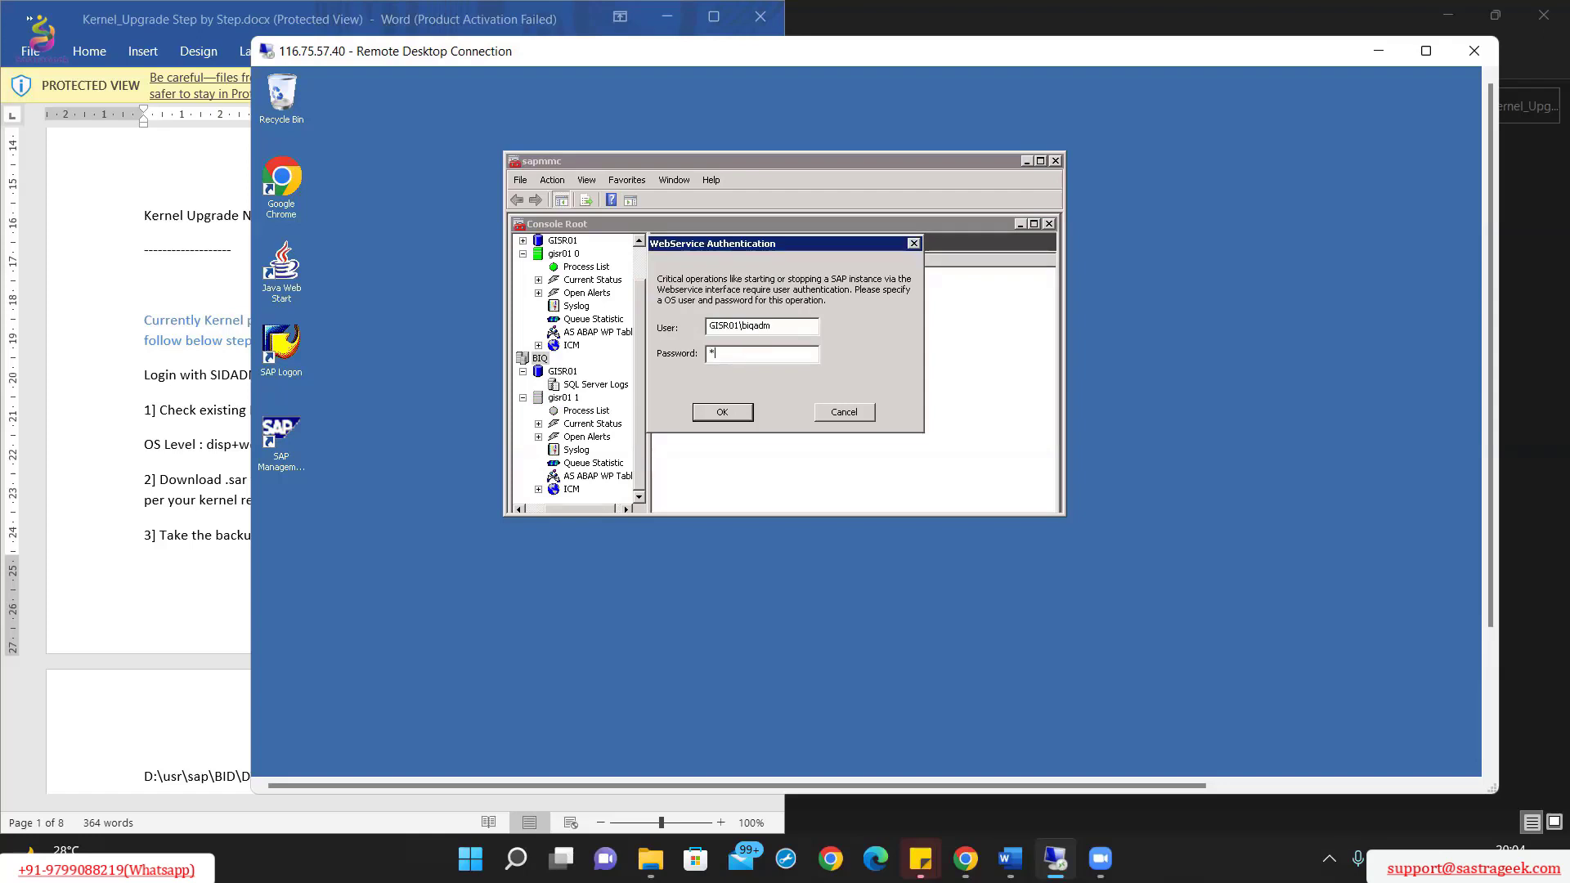
pyautogui.write('*******')
pyautogui.click(740, 414)
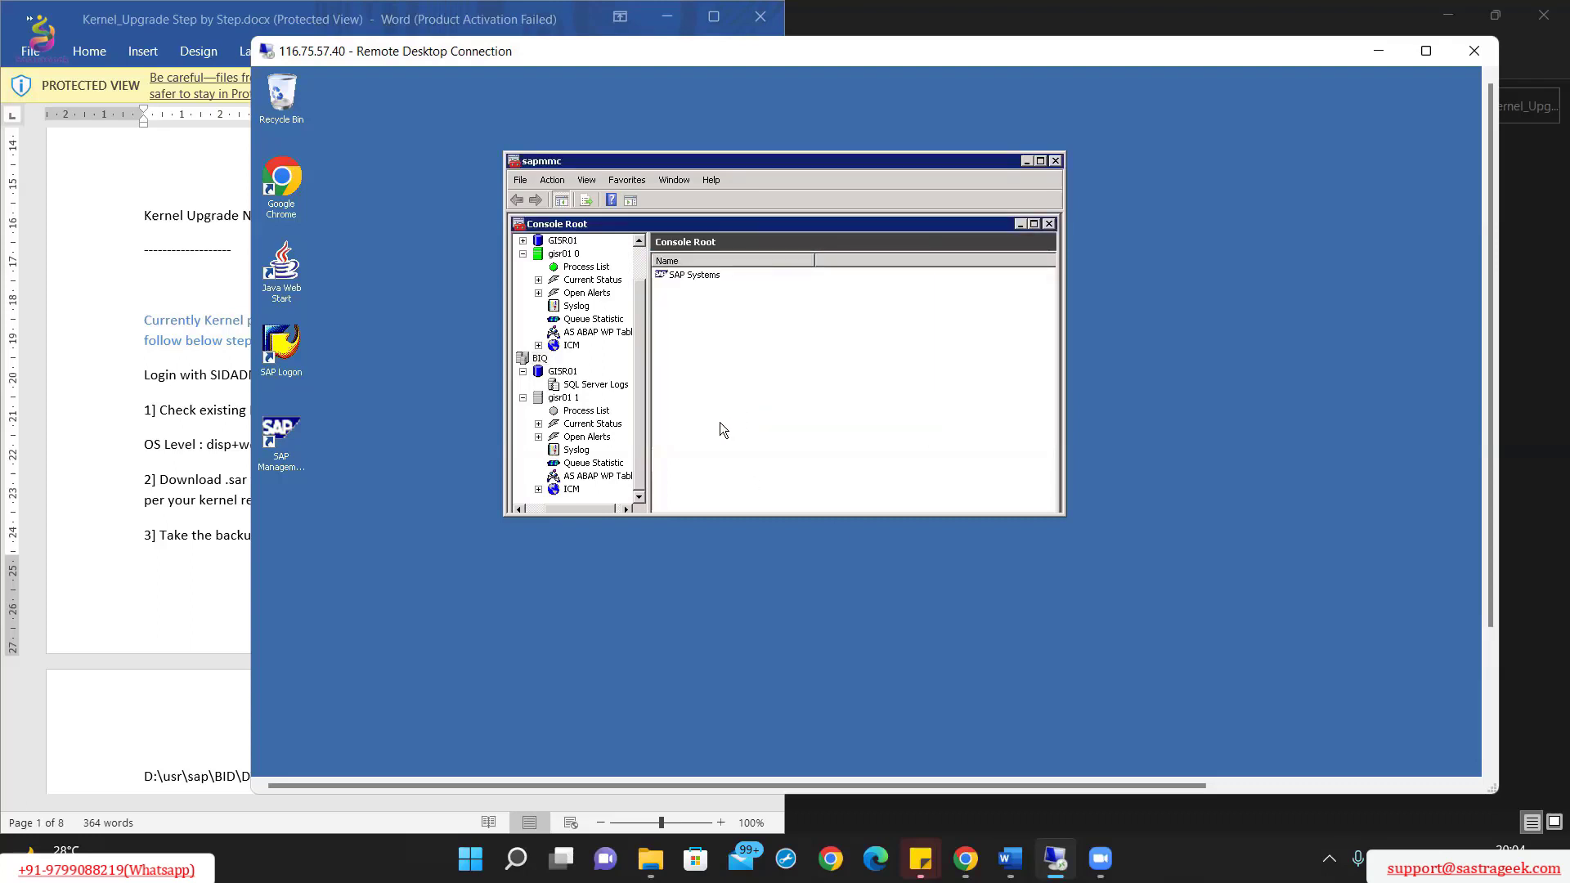
# Step: Check the gisr01 1 Process List is running, glance at the guide, and launch SAP Logon
pyautogui.click(582, 411)
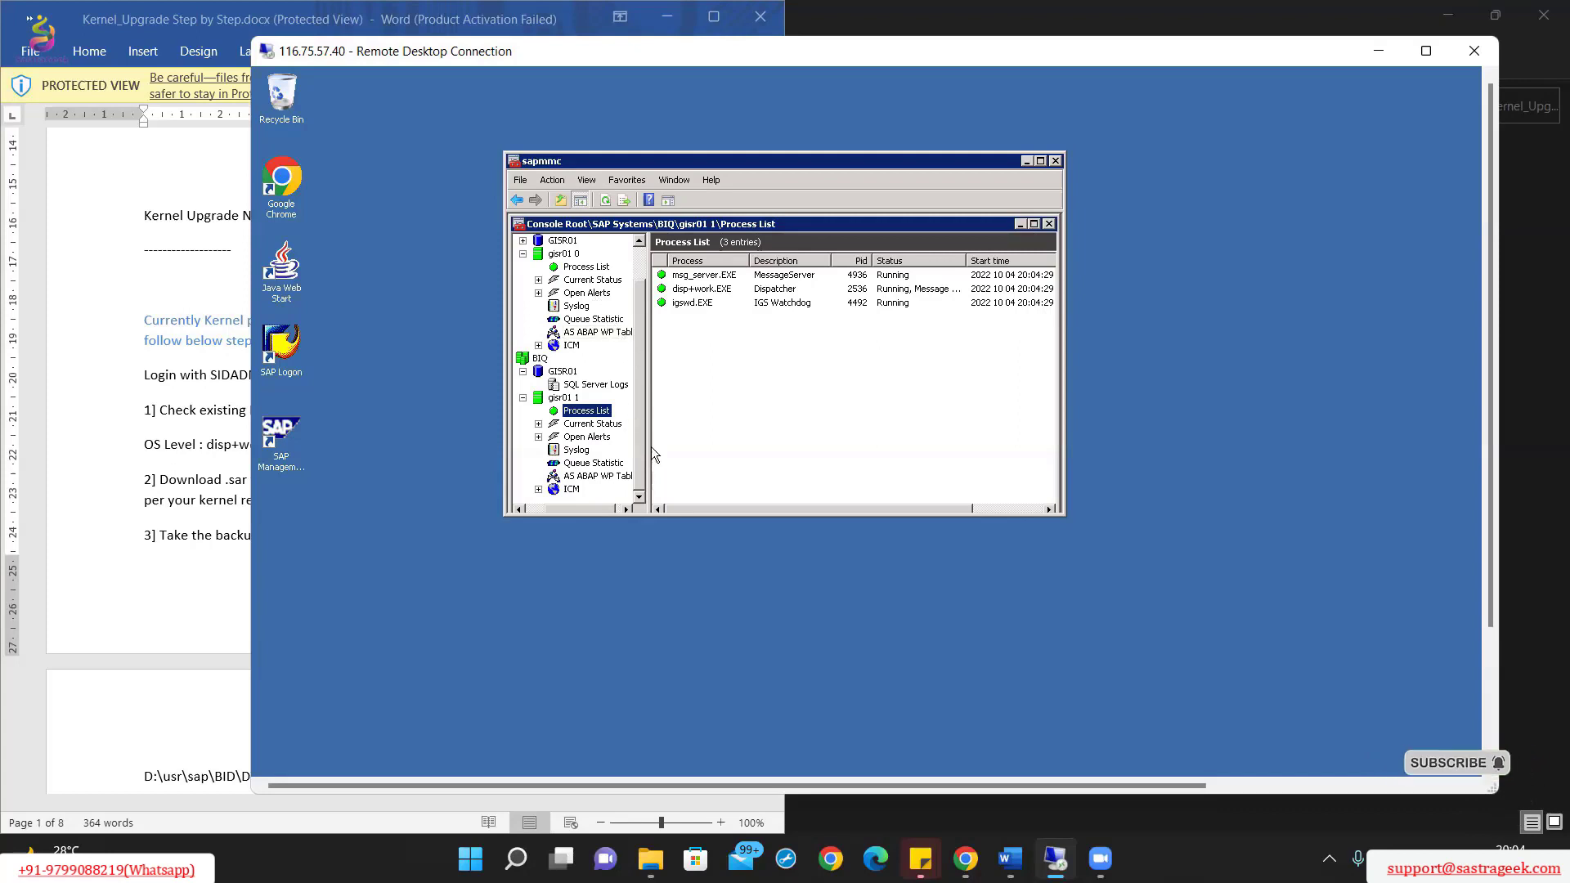
pyautogui.moveTo(598, 507); pyautogui.dragTo(586, 512)
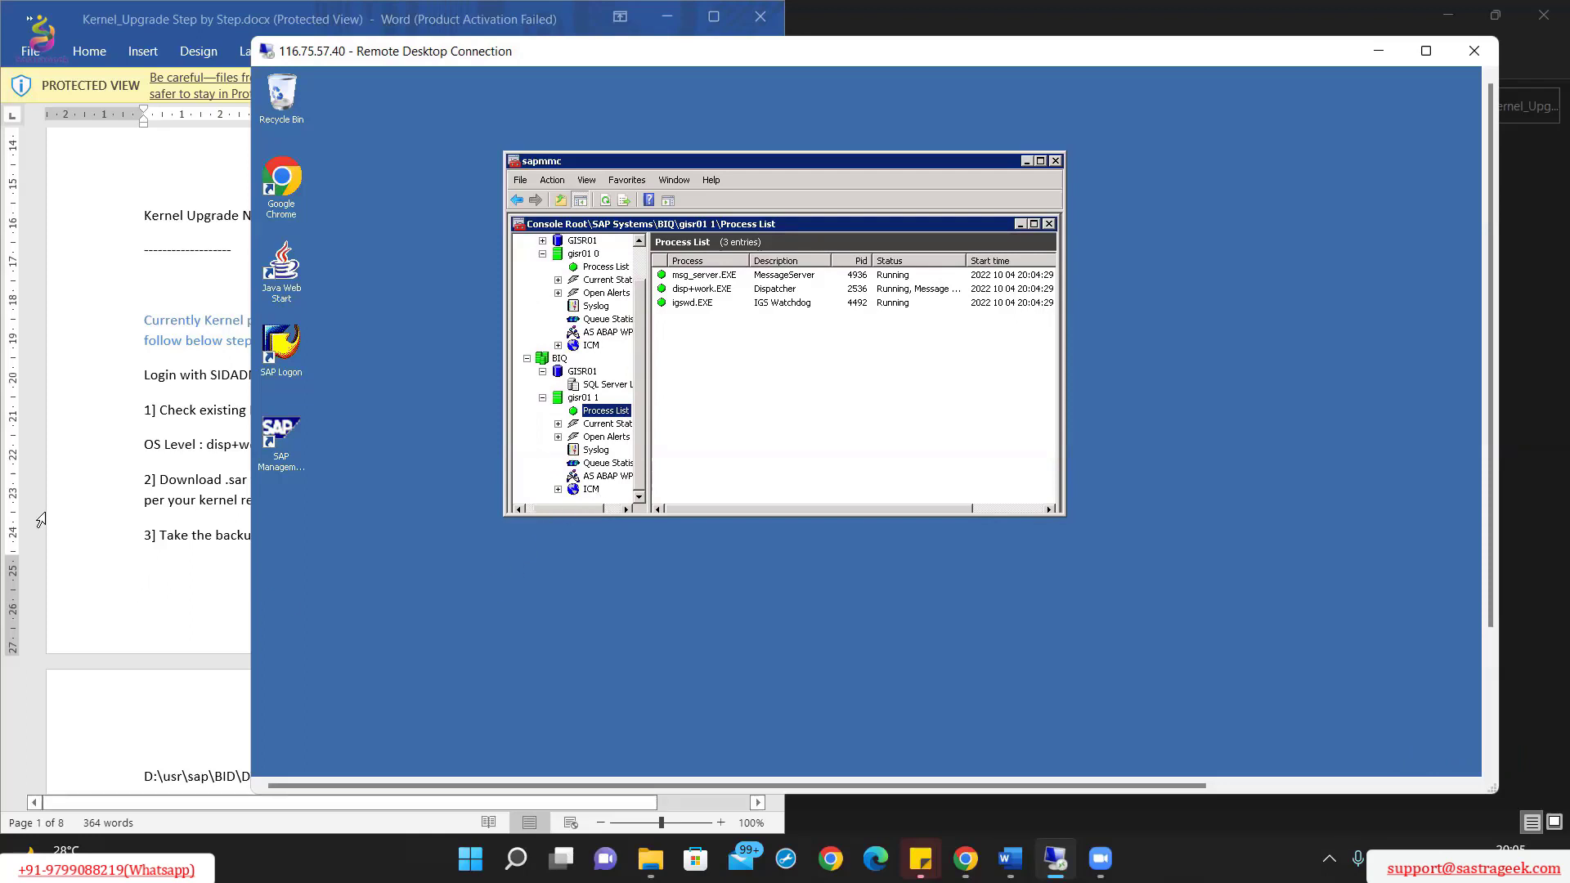
pyautogui.click(102, 484)
pyautogui.click(830, 412)
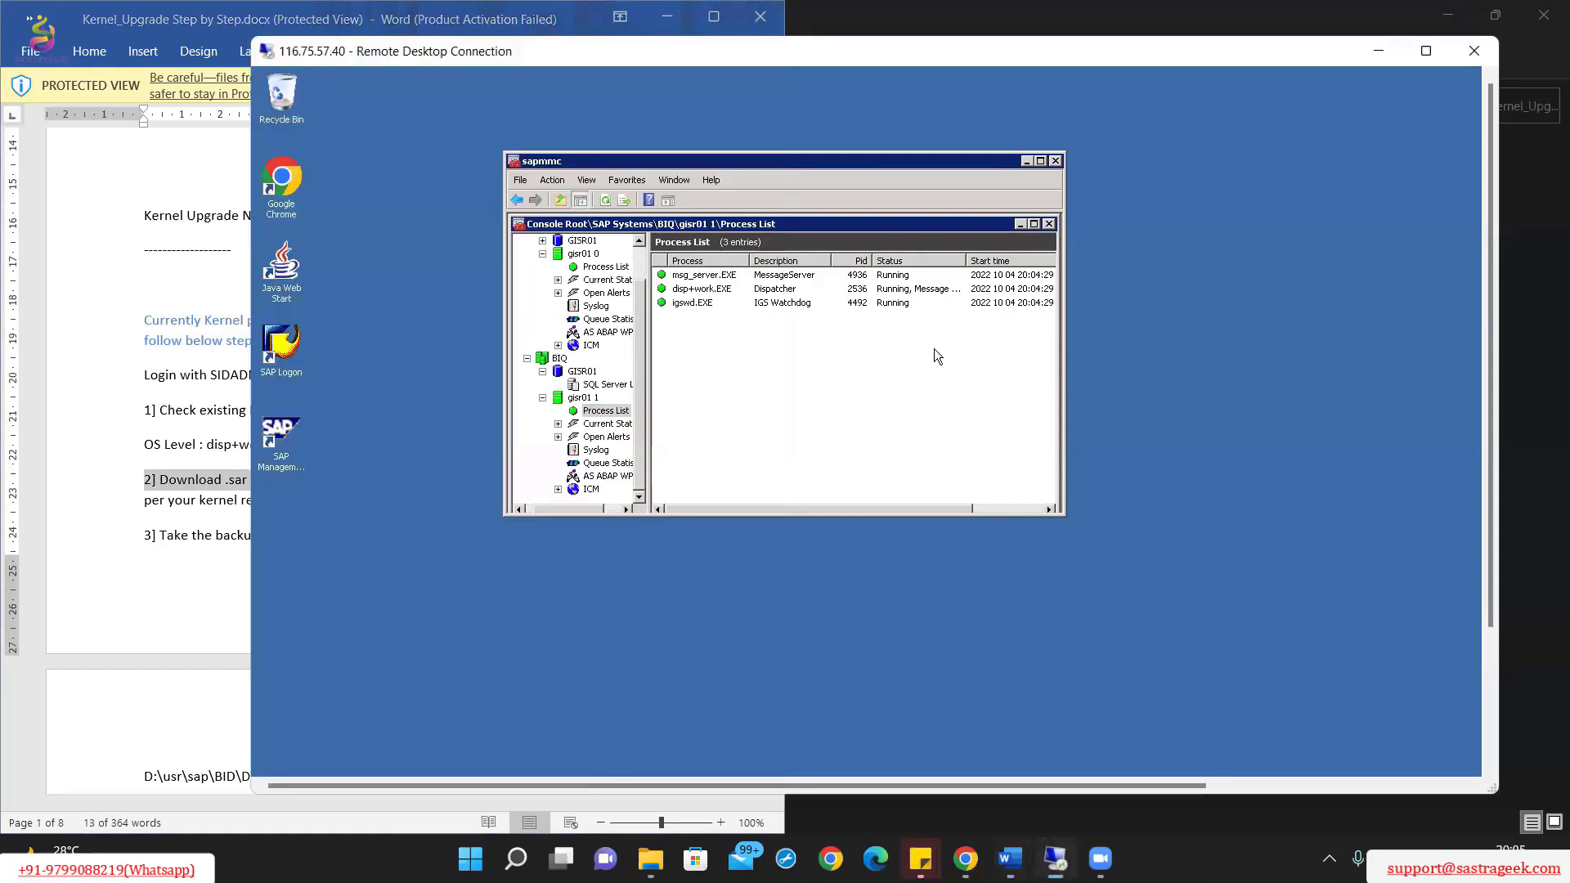
pyautogui.doubleClick(279, 350)
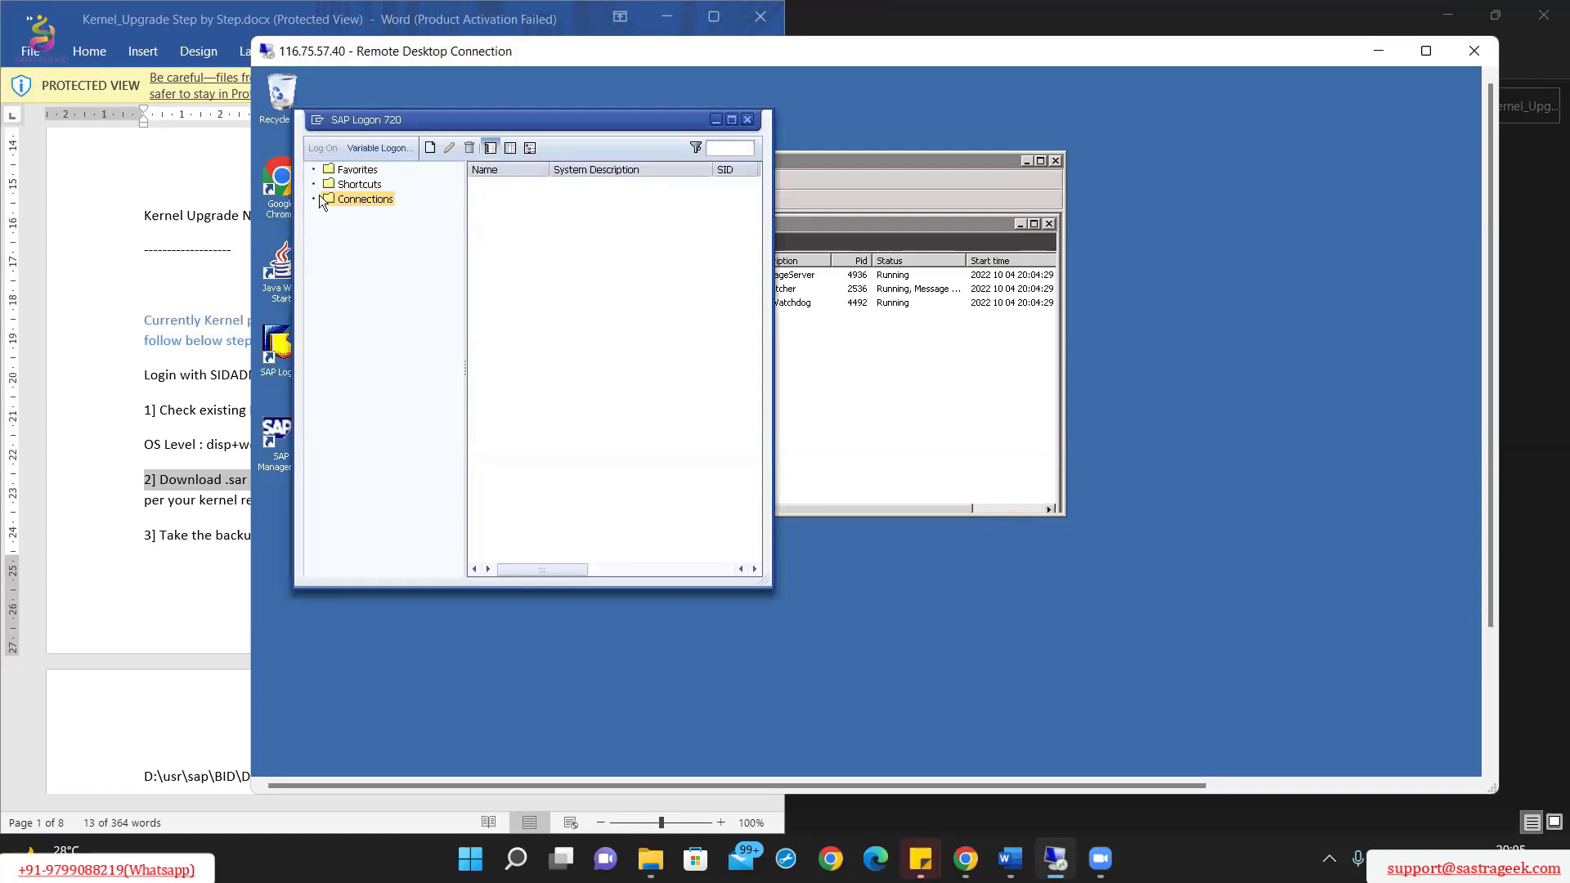
# Step: Add a user-specified 'Quality Server' entry: server gisr01, instance 01, system ID BIQ
pyautogui.click(431, 147)
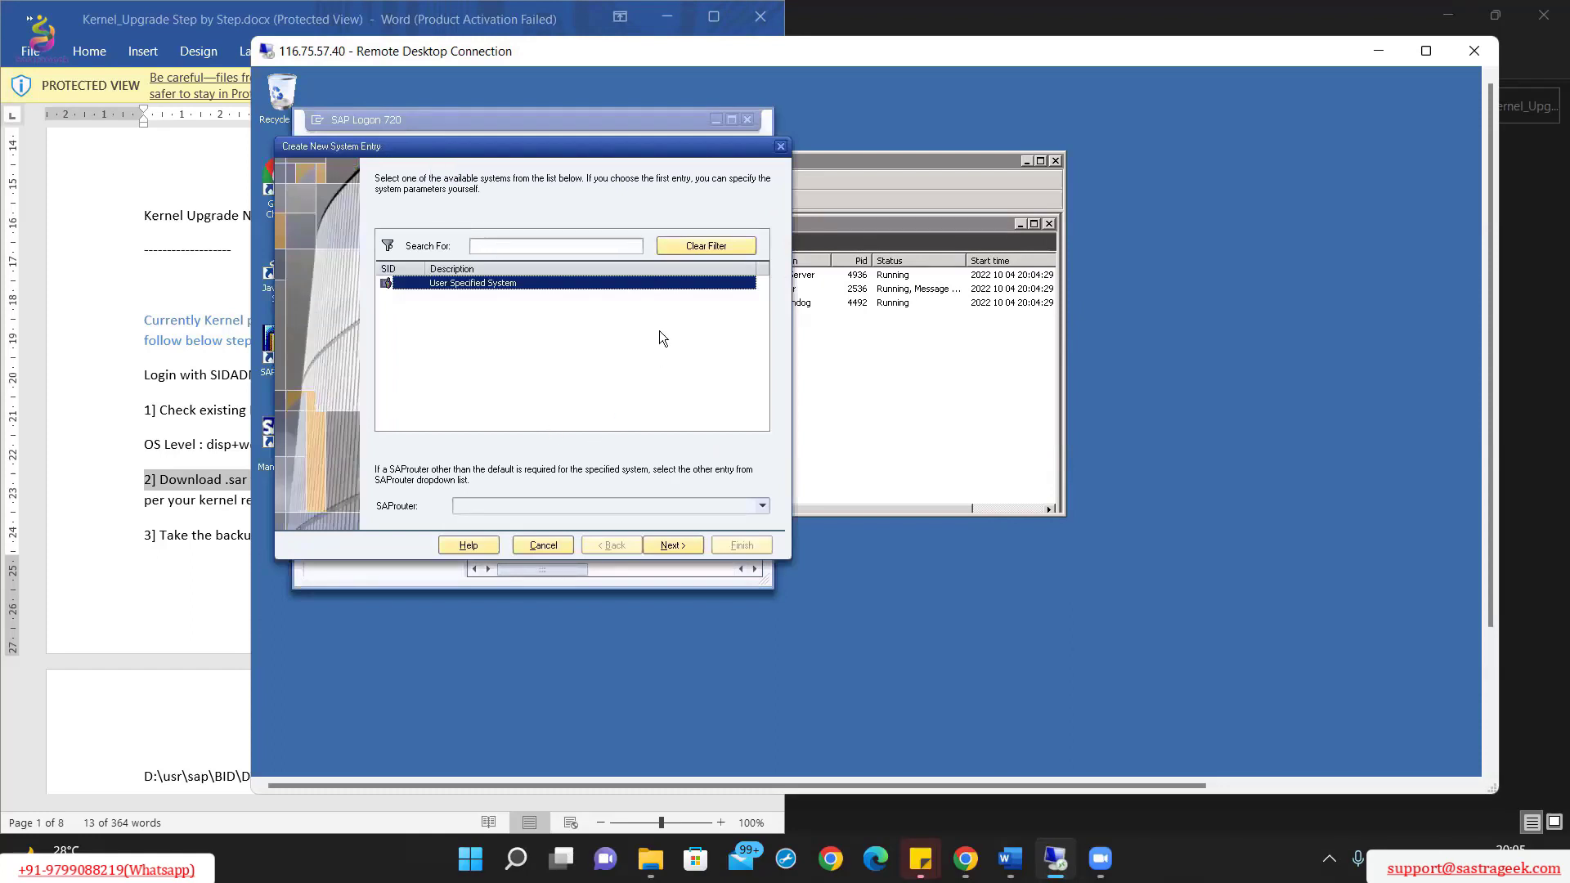
pyautogui.click(672, 545)
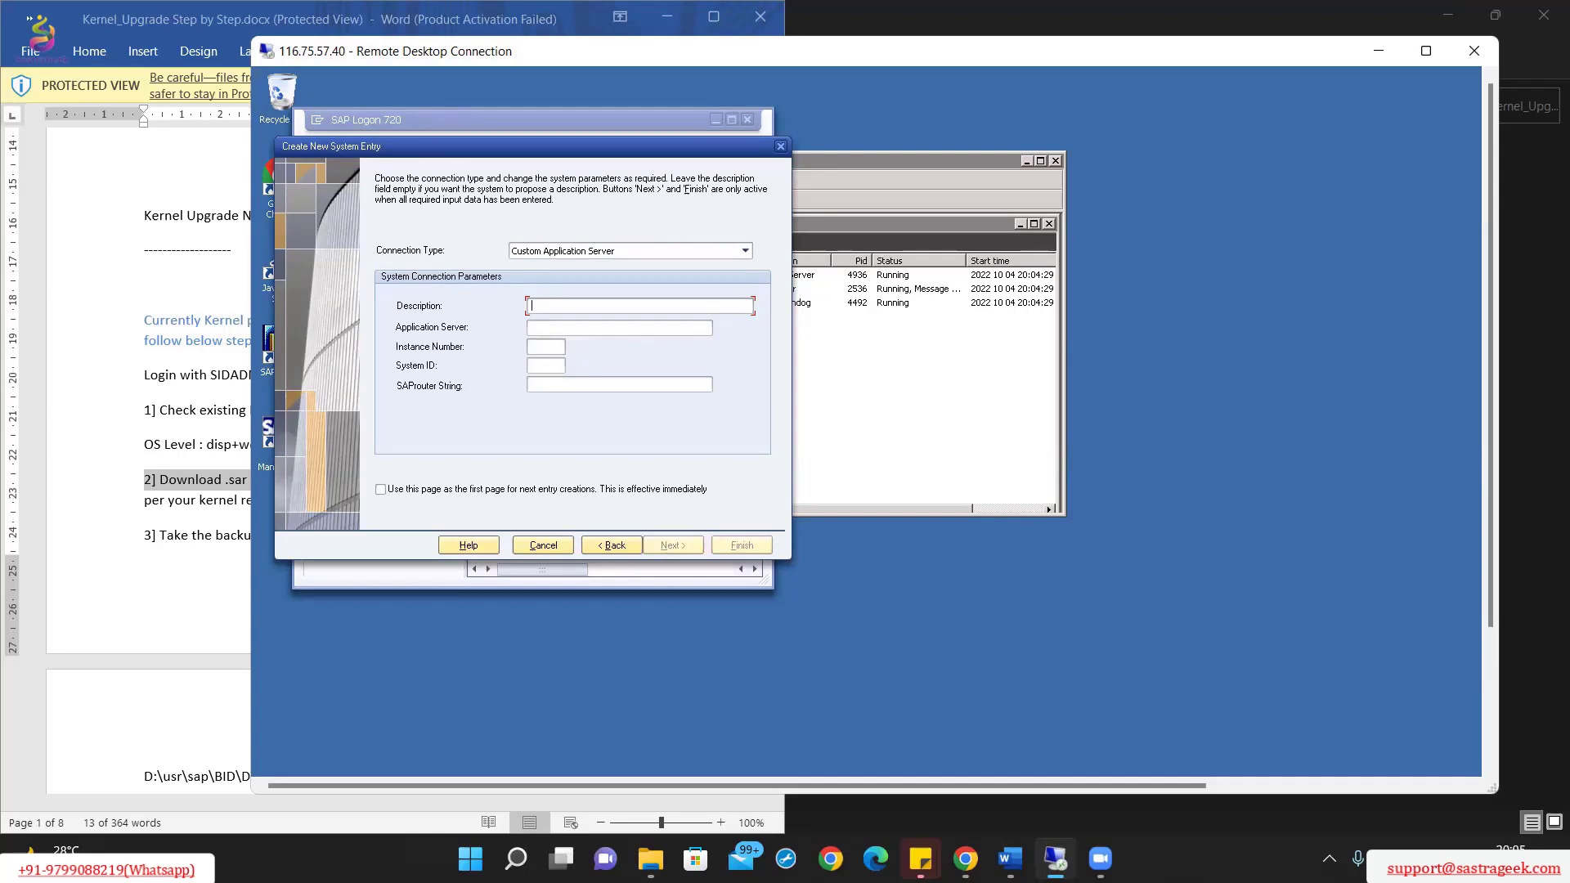
pyautogui.write('qUALITY')
pyautogui.press('BackSpace')
pyautogui.press('BackSpace')
pyautogui.press('BackSpace')
pyautogui.press('BackSpace')
pyautogui.press('BackSpace')
pyautogui.press('BackSpace')
pyautogui.press('BackSpace')
pyautogui.write('Quality')
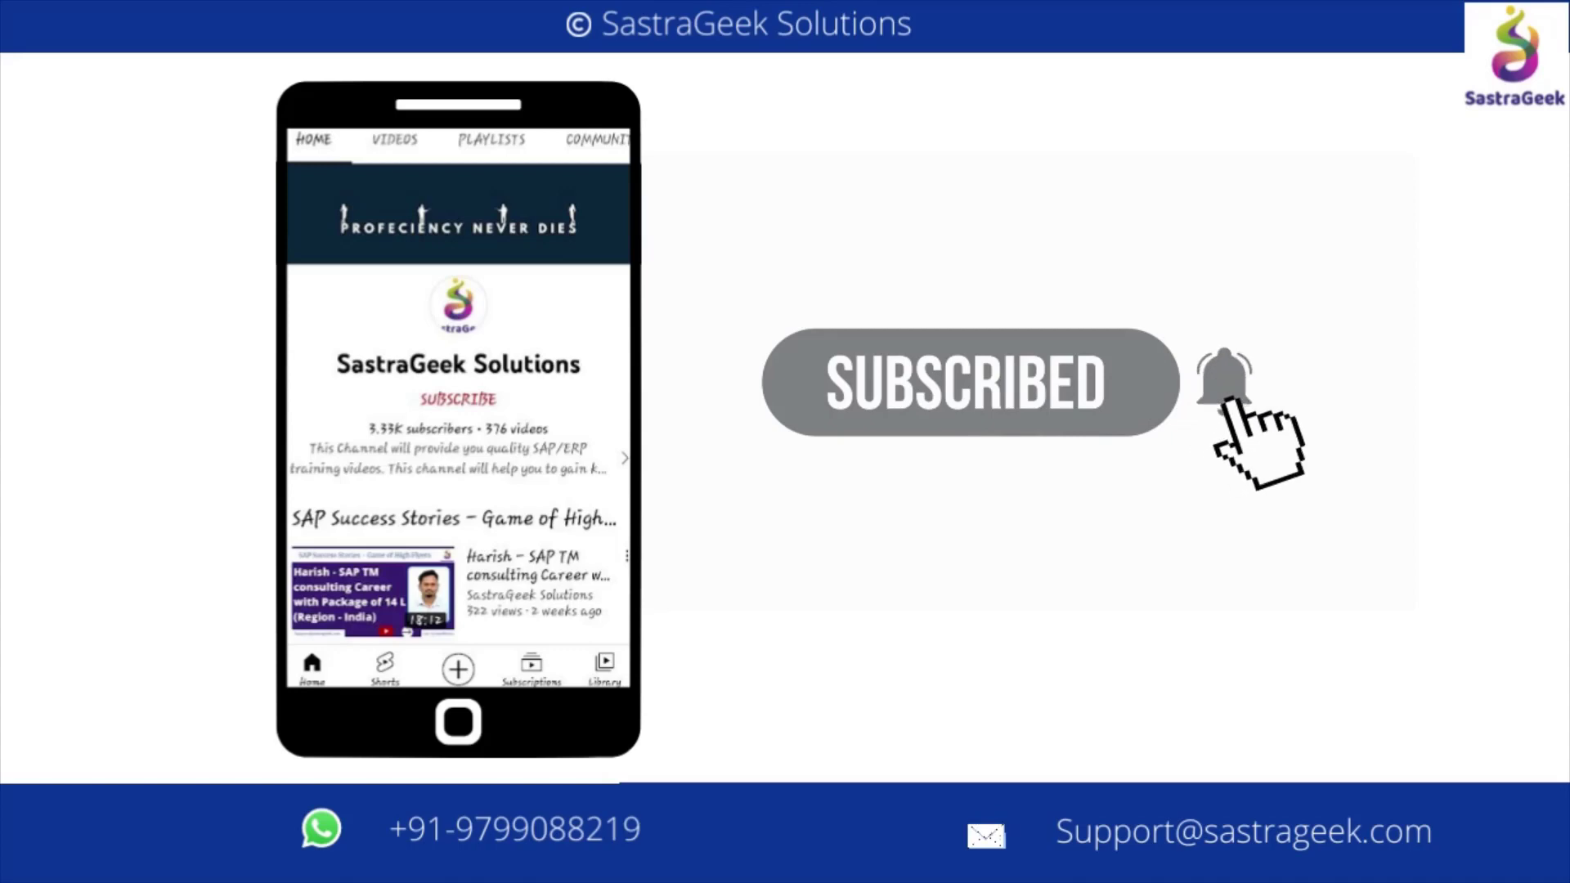
pyautogui.write('Se')
pyautogui.write('r')
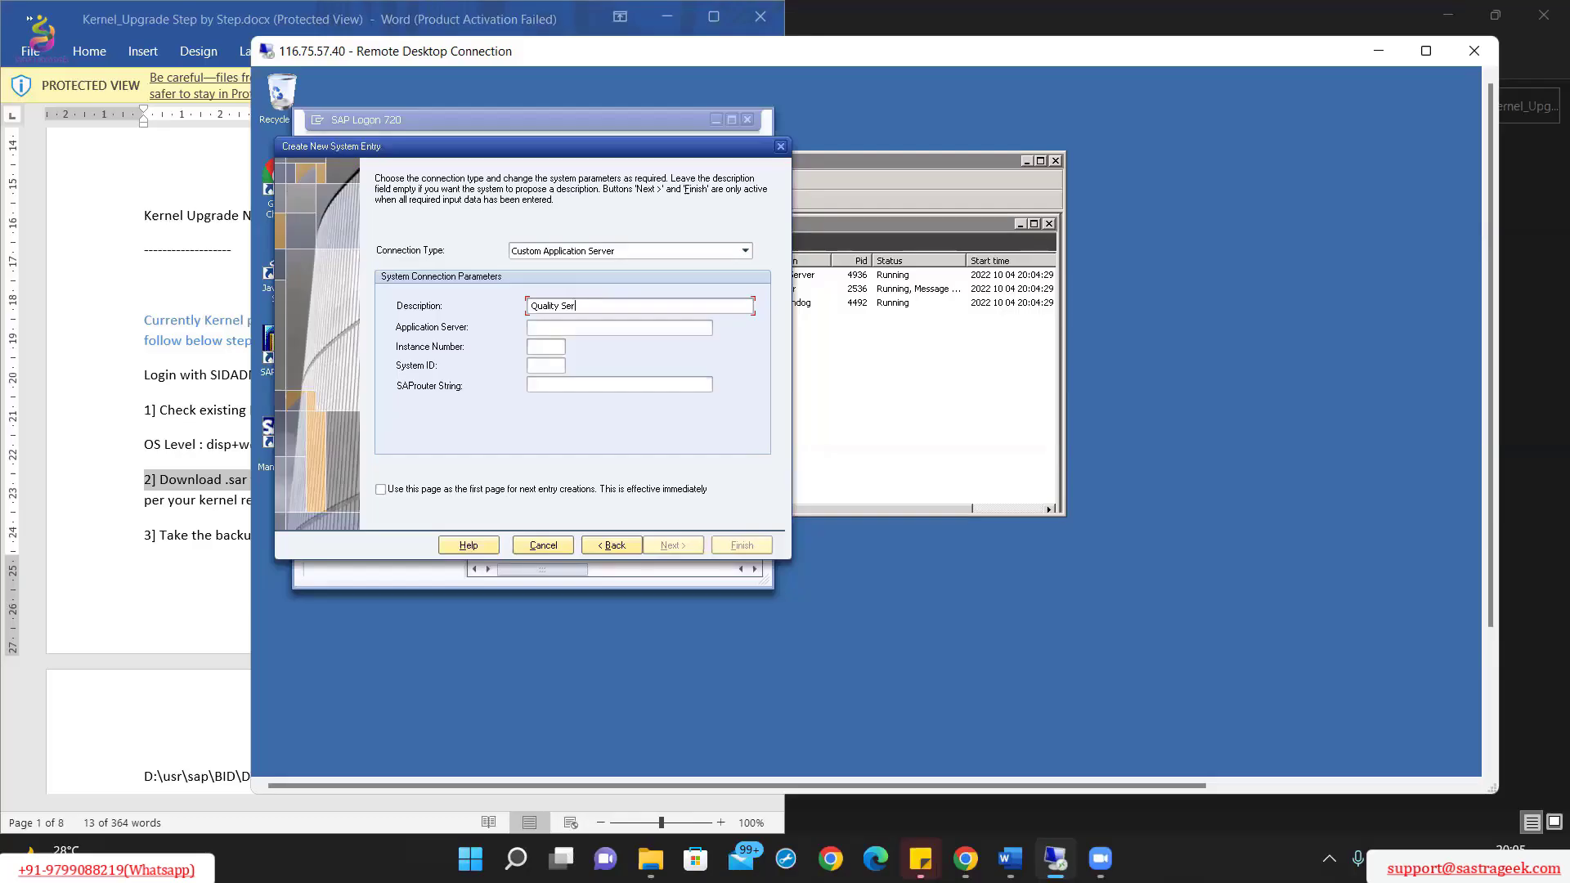
pyautogui.write('ver')
pyautogui.write('gi')
pyautogui.write('sr01')
pyautogui.write('01')
pyautogui.click(541, 364)
pyautogui.write('BIQ')
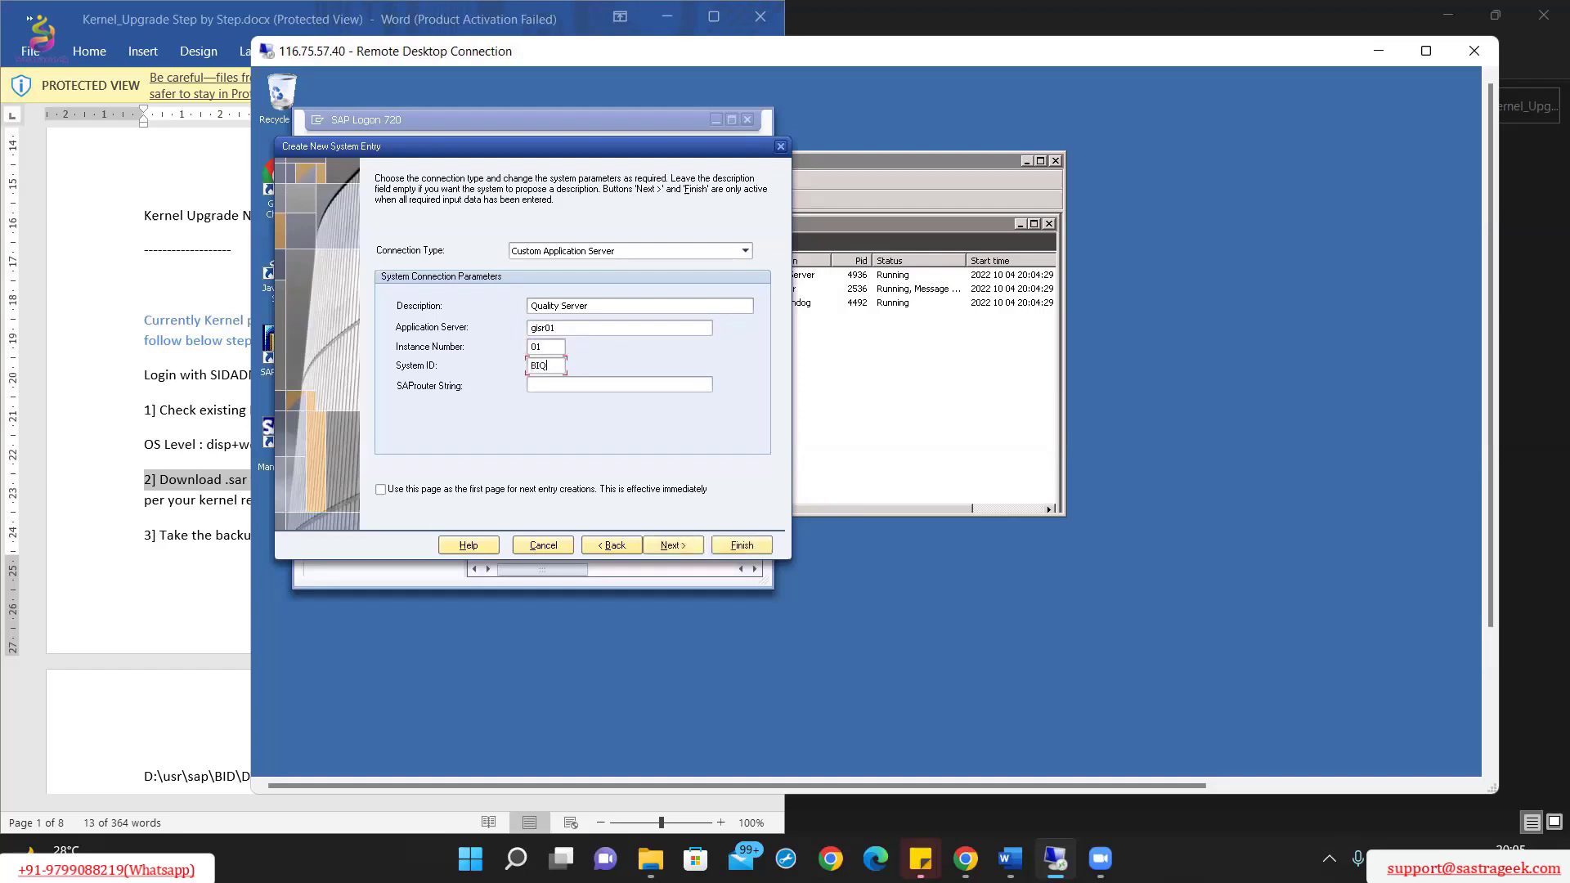
pyautogui.click(569, 385)
pyautogui.click(720, 546)
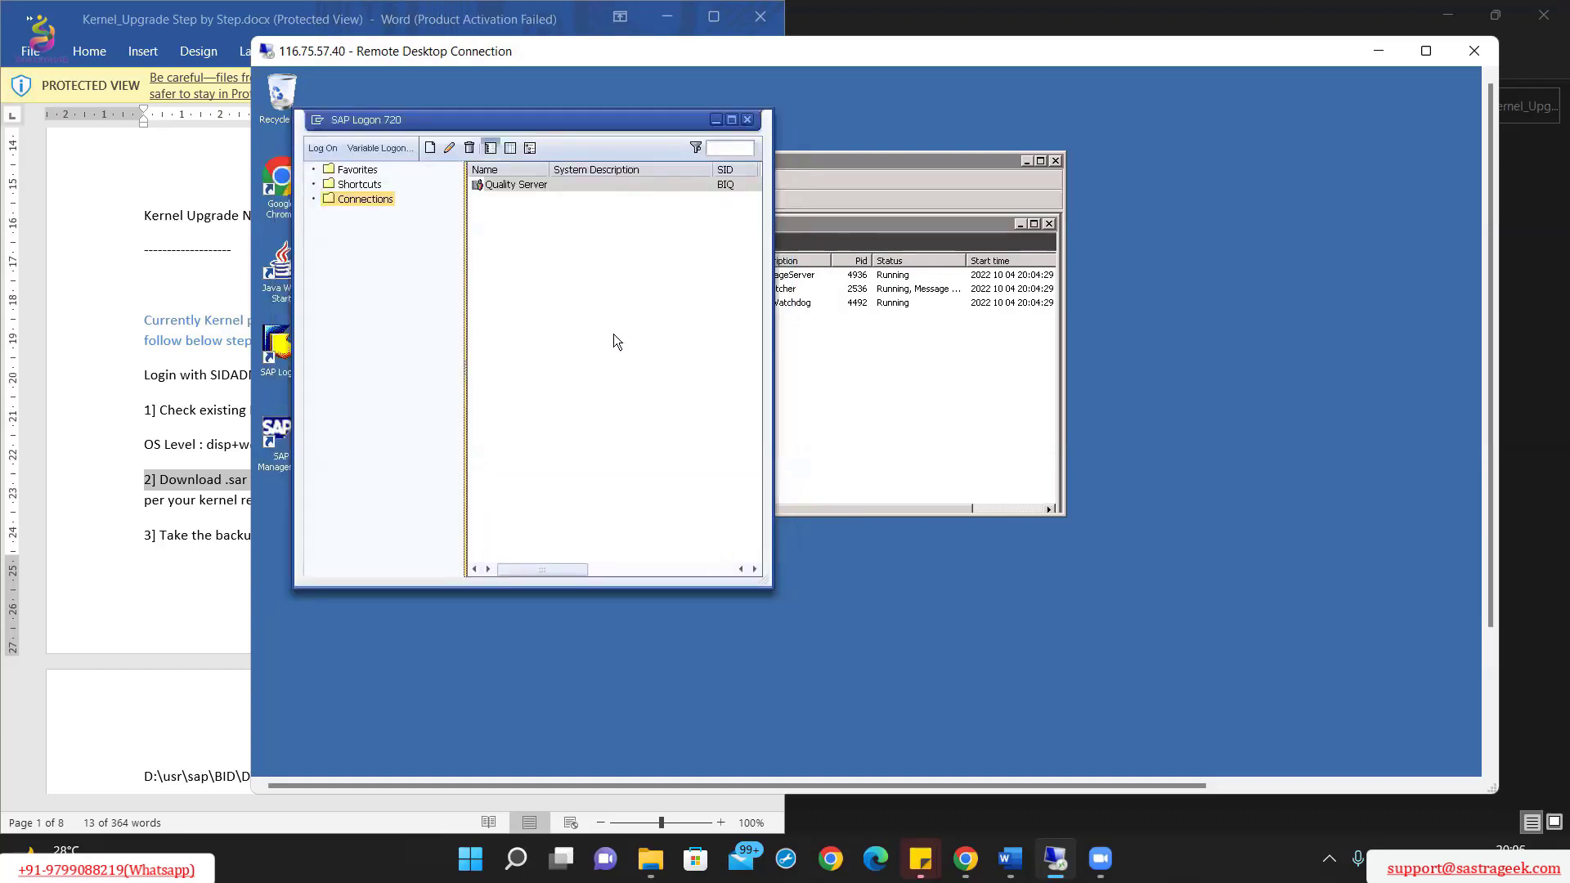
# Step: Open Quality Server and log on to client 001 as DDIC with the account password
pyautogui.click(551, 187)
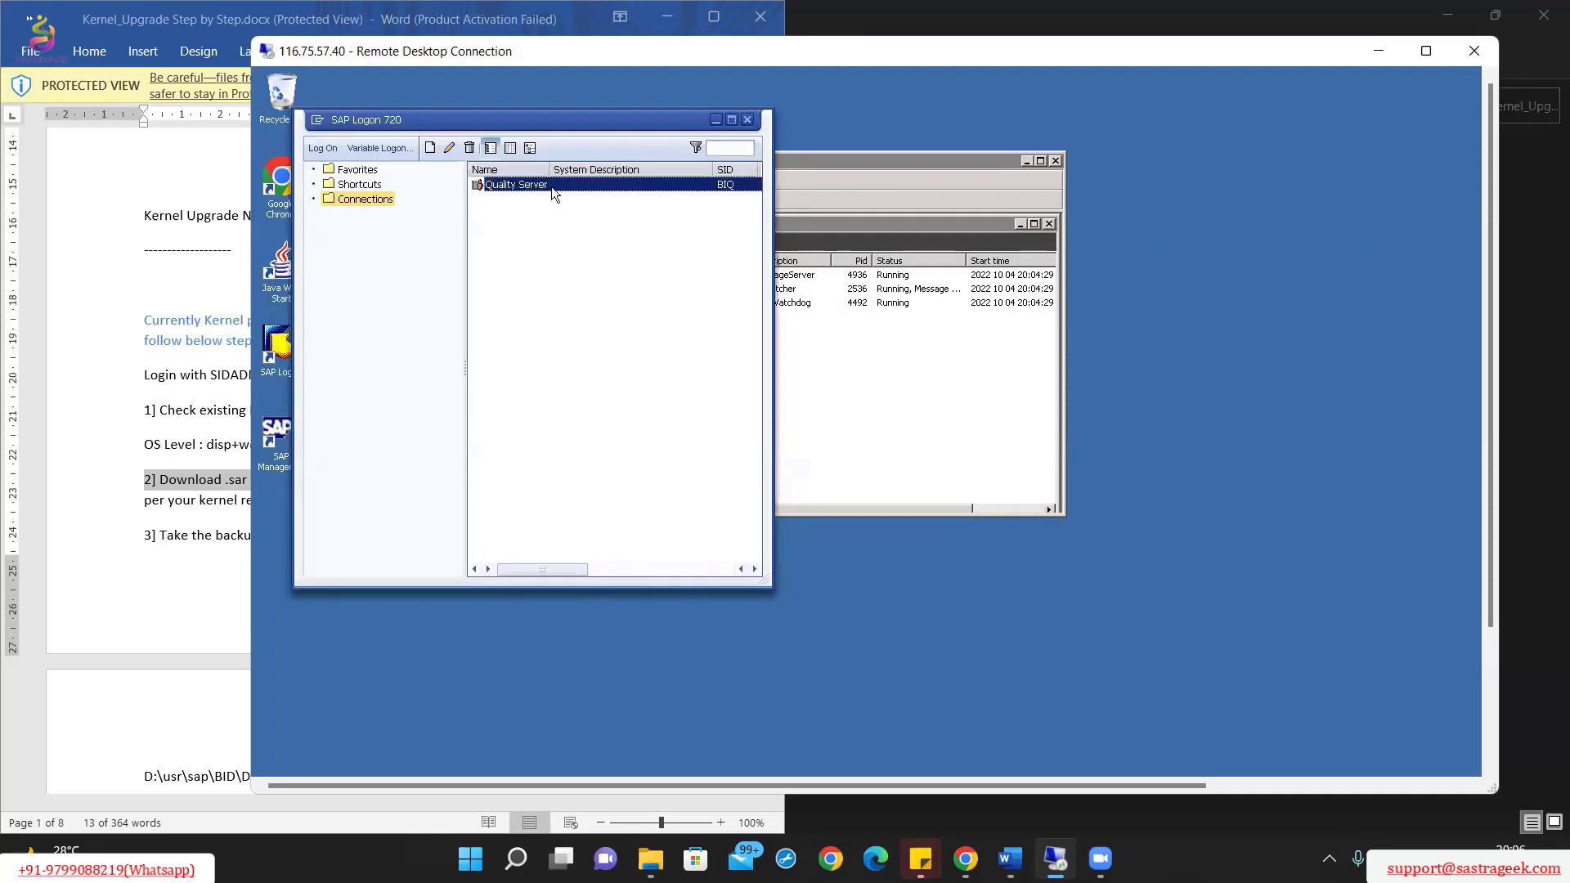
pyautogui.doubleClick(551, 186)
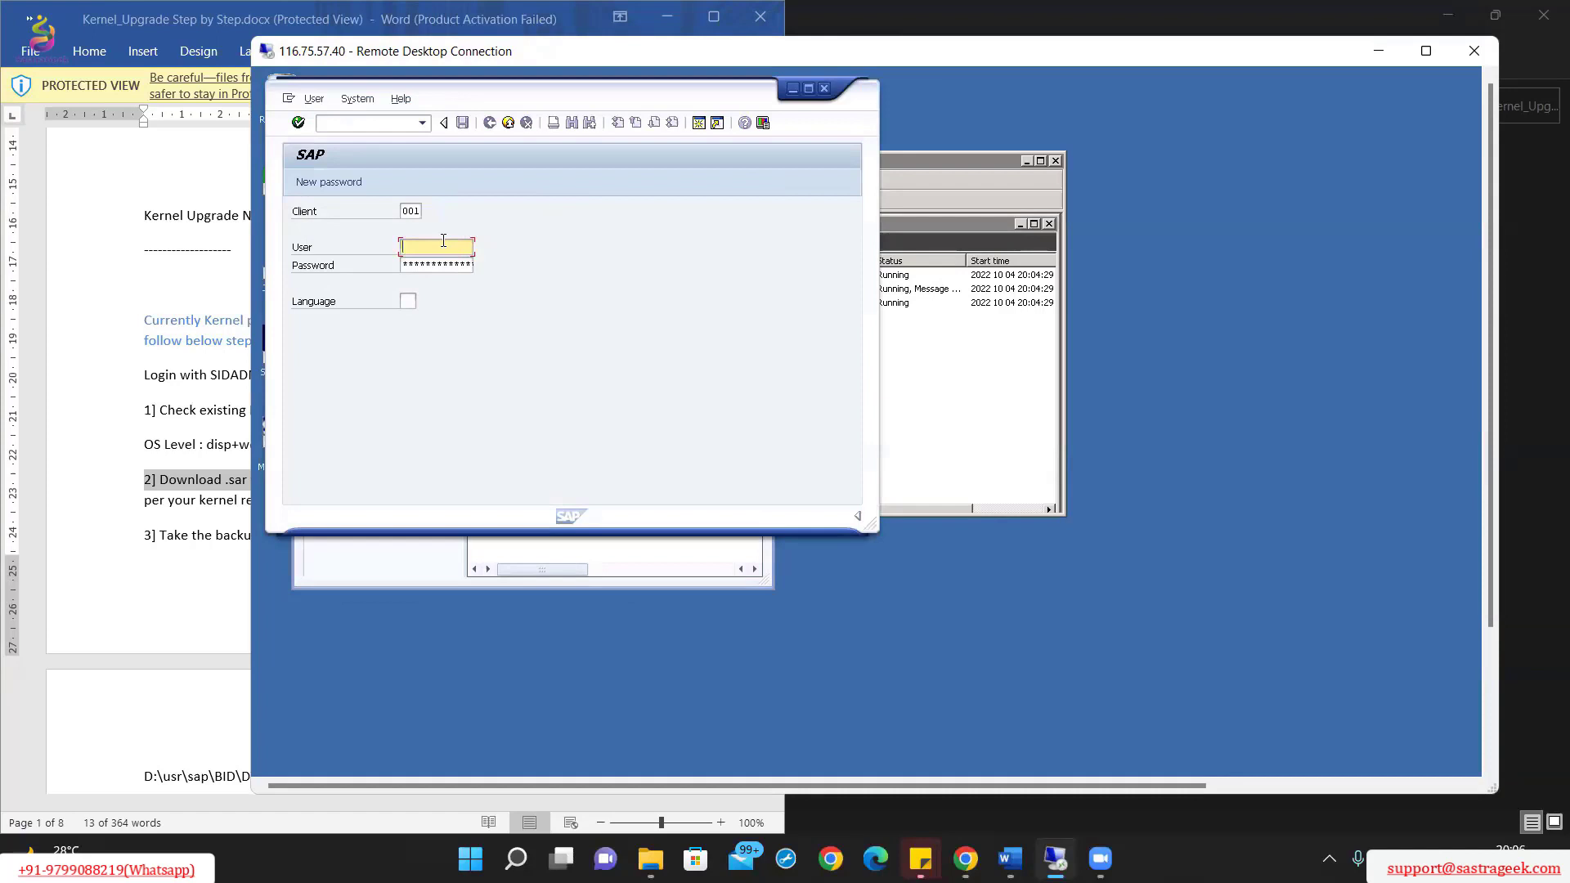
pyautogui.write('ddic')
pyautogui.press('Tab')
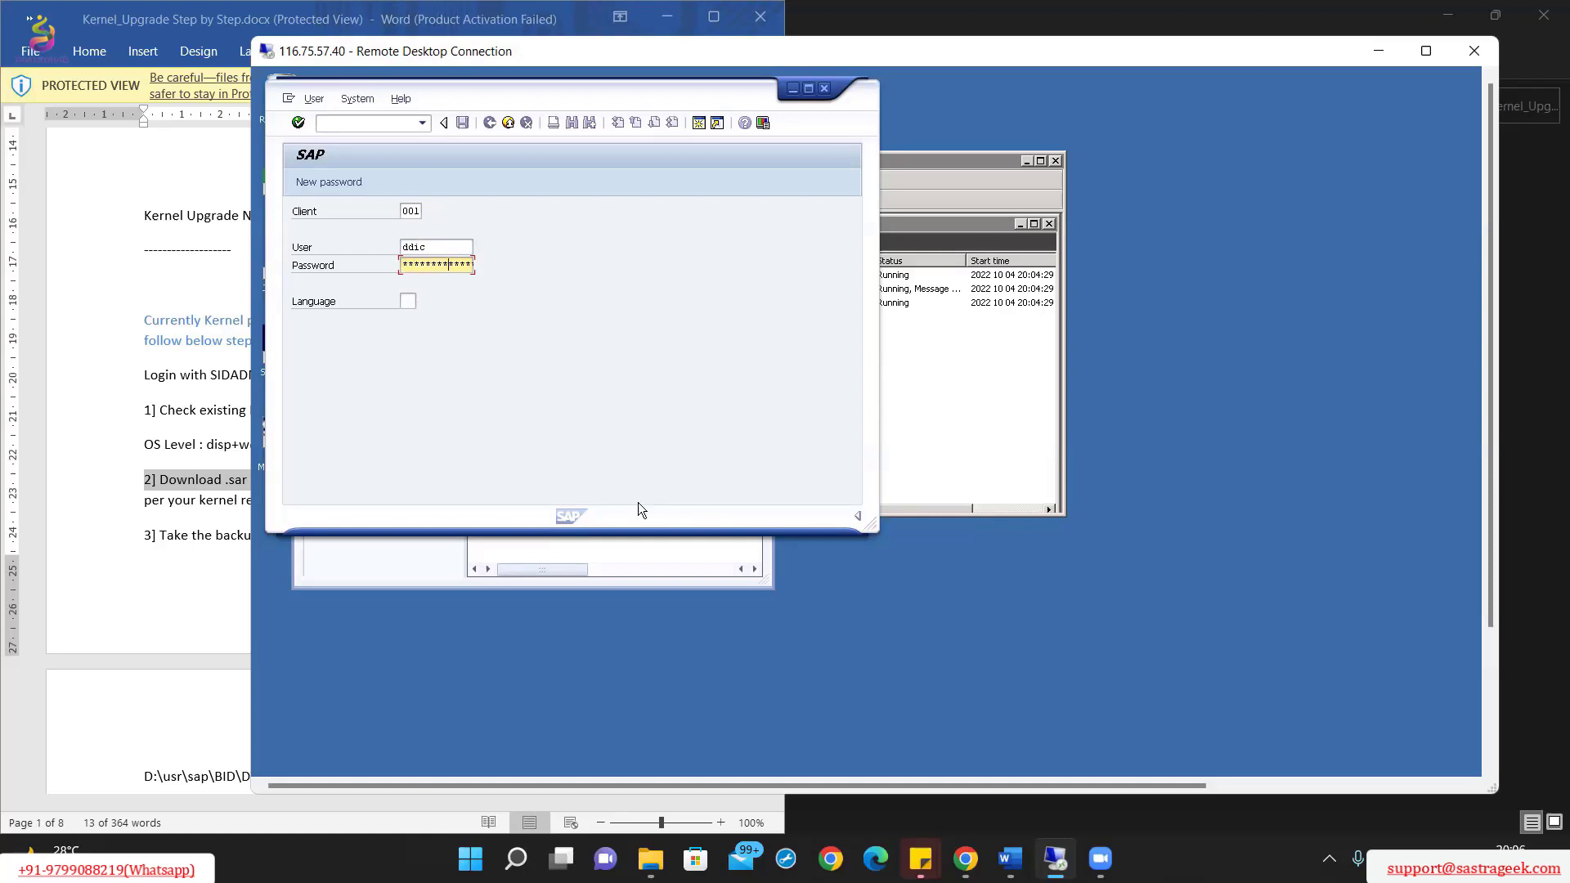
pyautogui.press('Return')
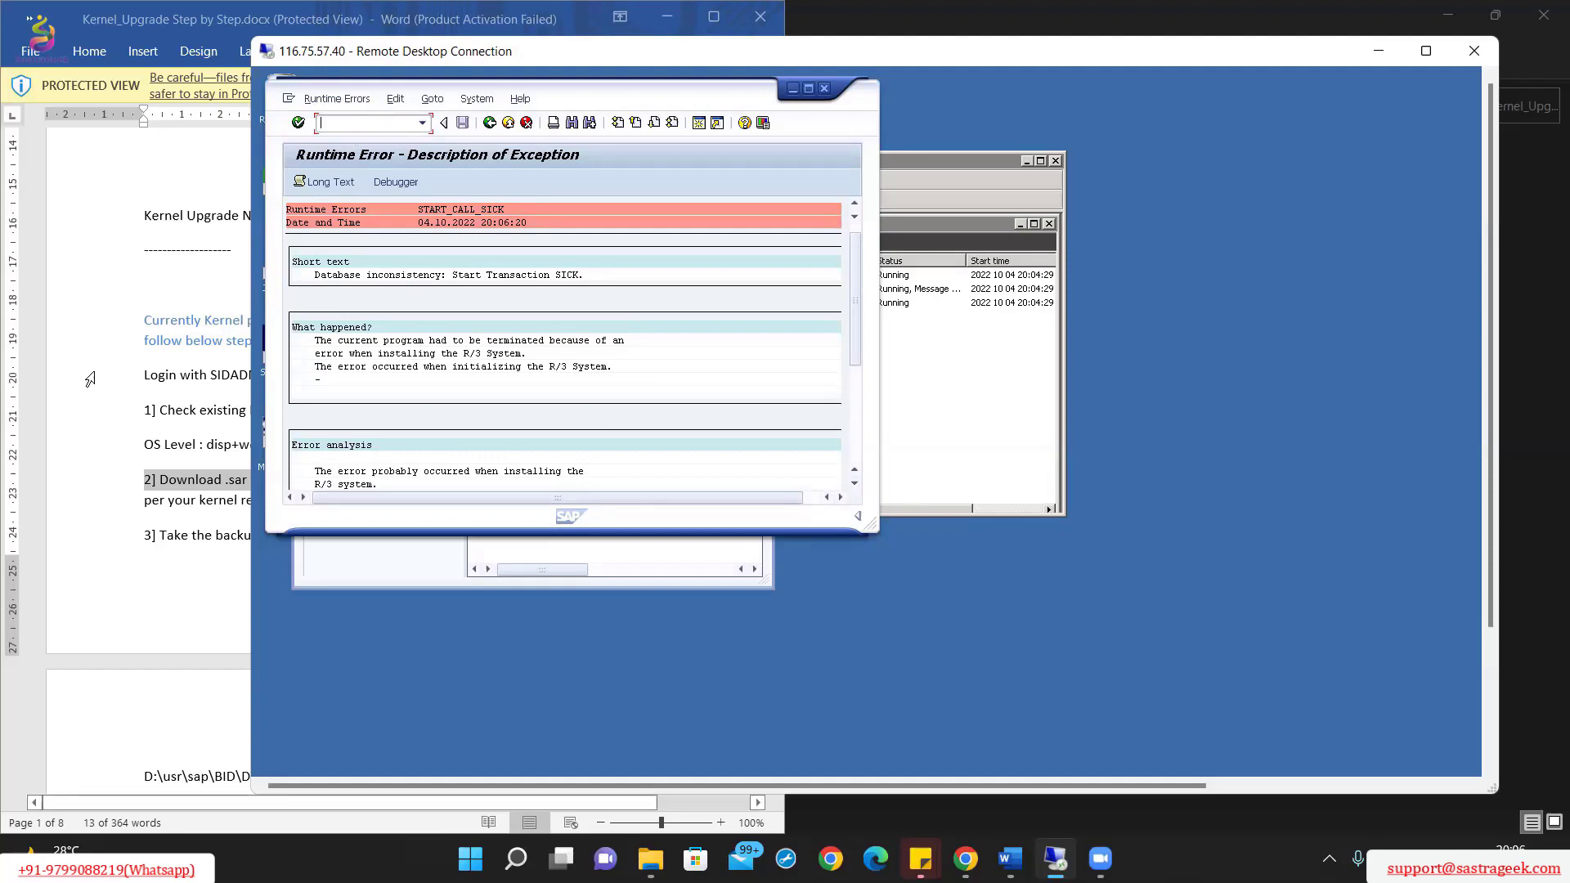
# Step: Look up step 1's kernel-version check and its transaction code in the Word guide
pyautogui.click(86, 374)
pyautogui.click(564, 413)
pyautogui.click(494, 409)
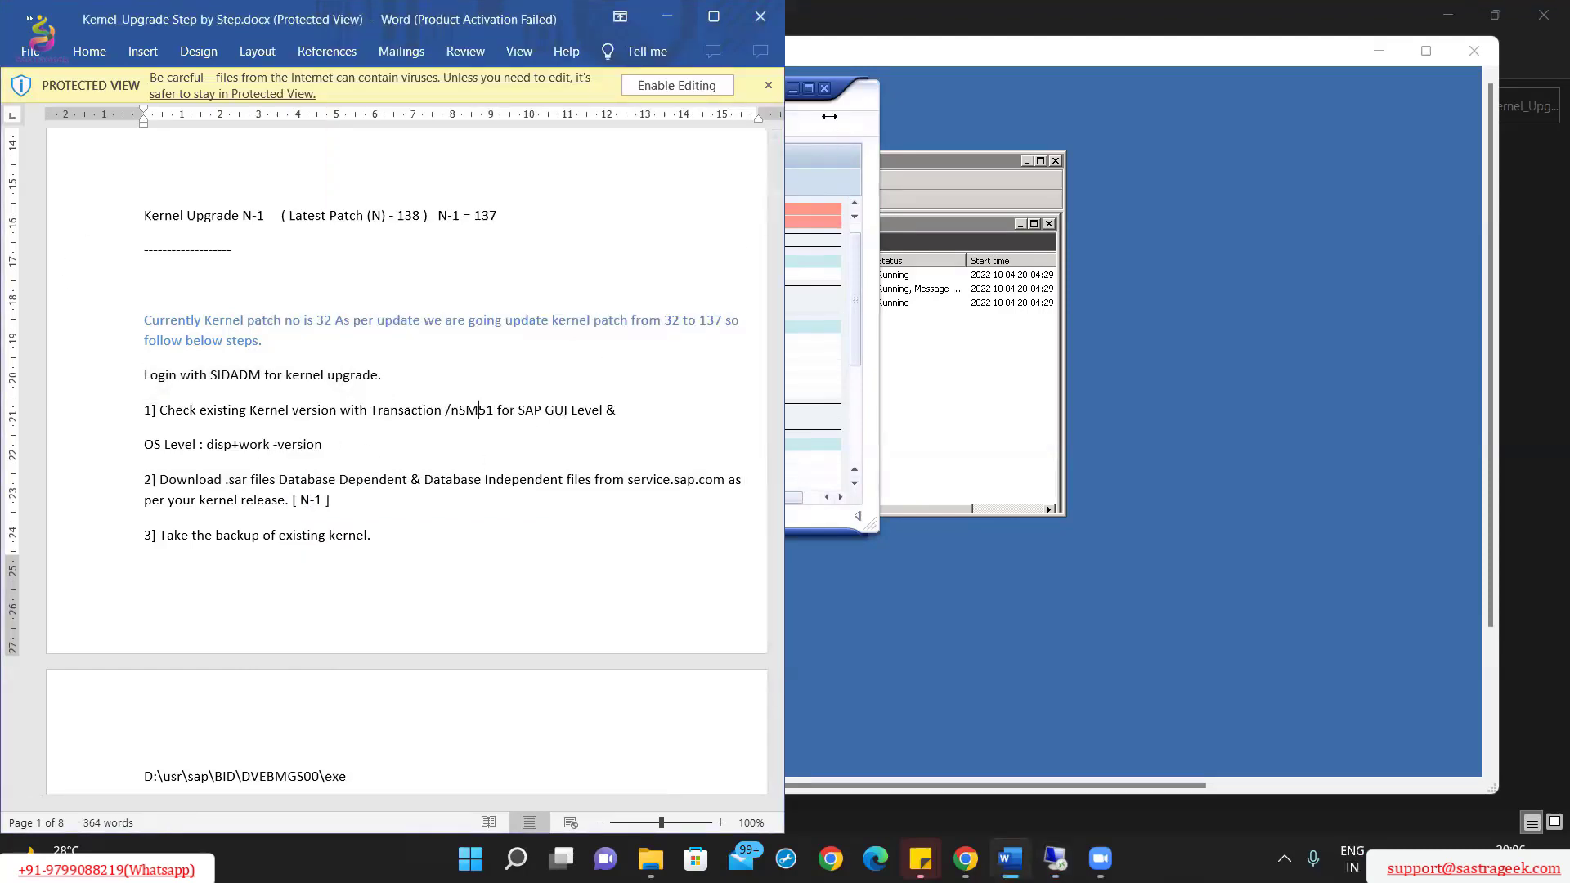
pyautogui.click(830, 116)
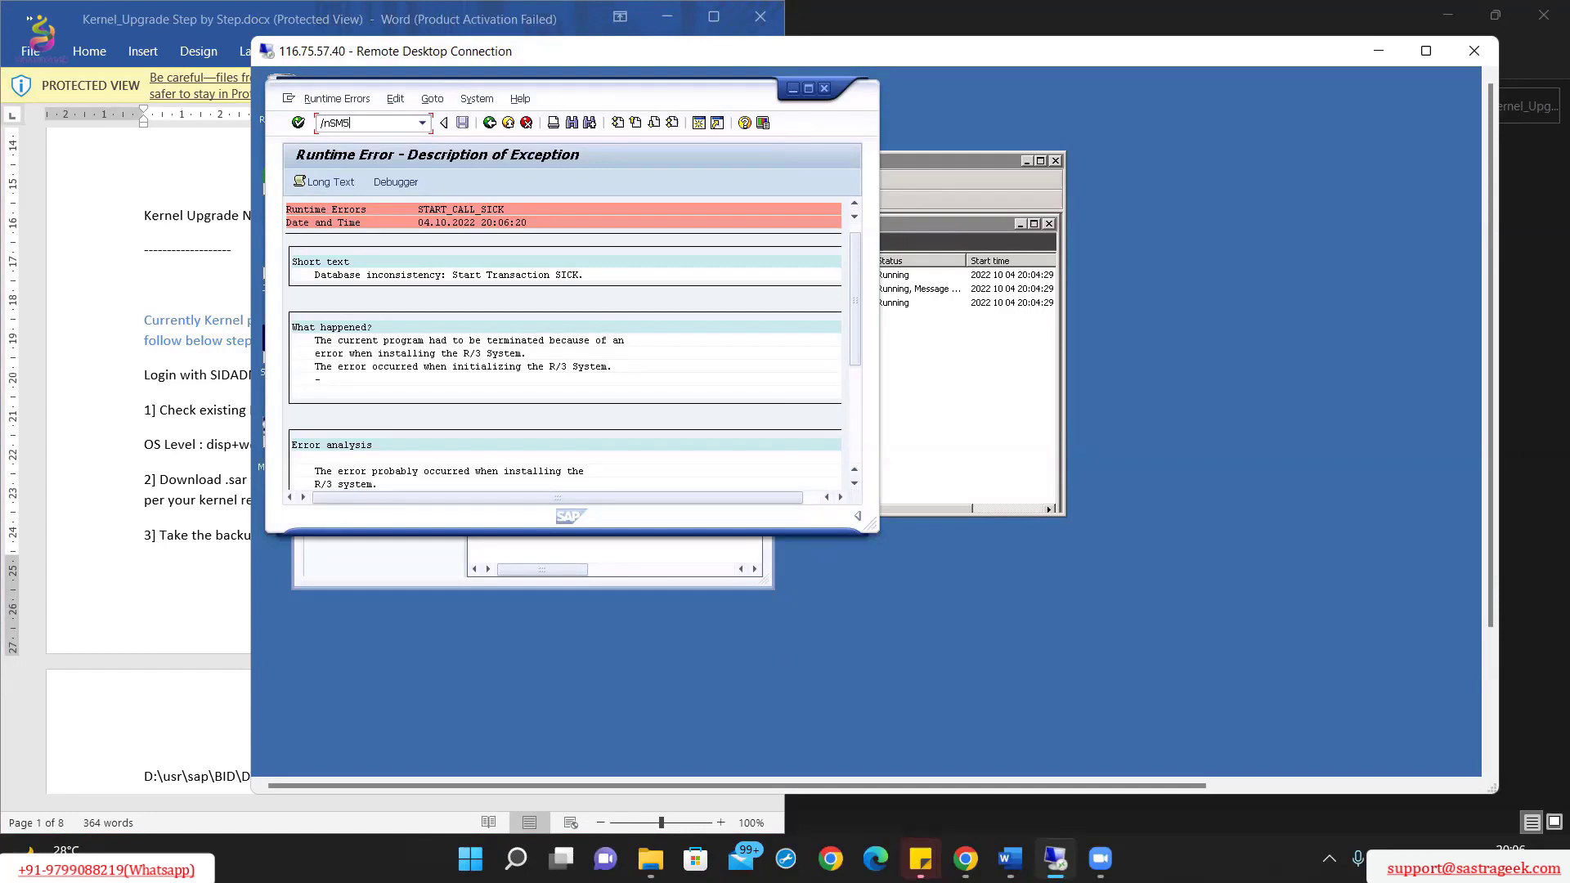
# Step: Run transaction /nSM51 from the SAP command field
pyautogui.click(392, 123)
pyautogui.write('/nSM51')
pyautogui.press('Return')
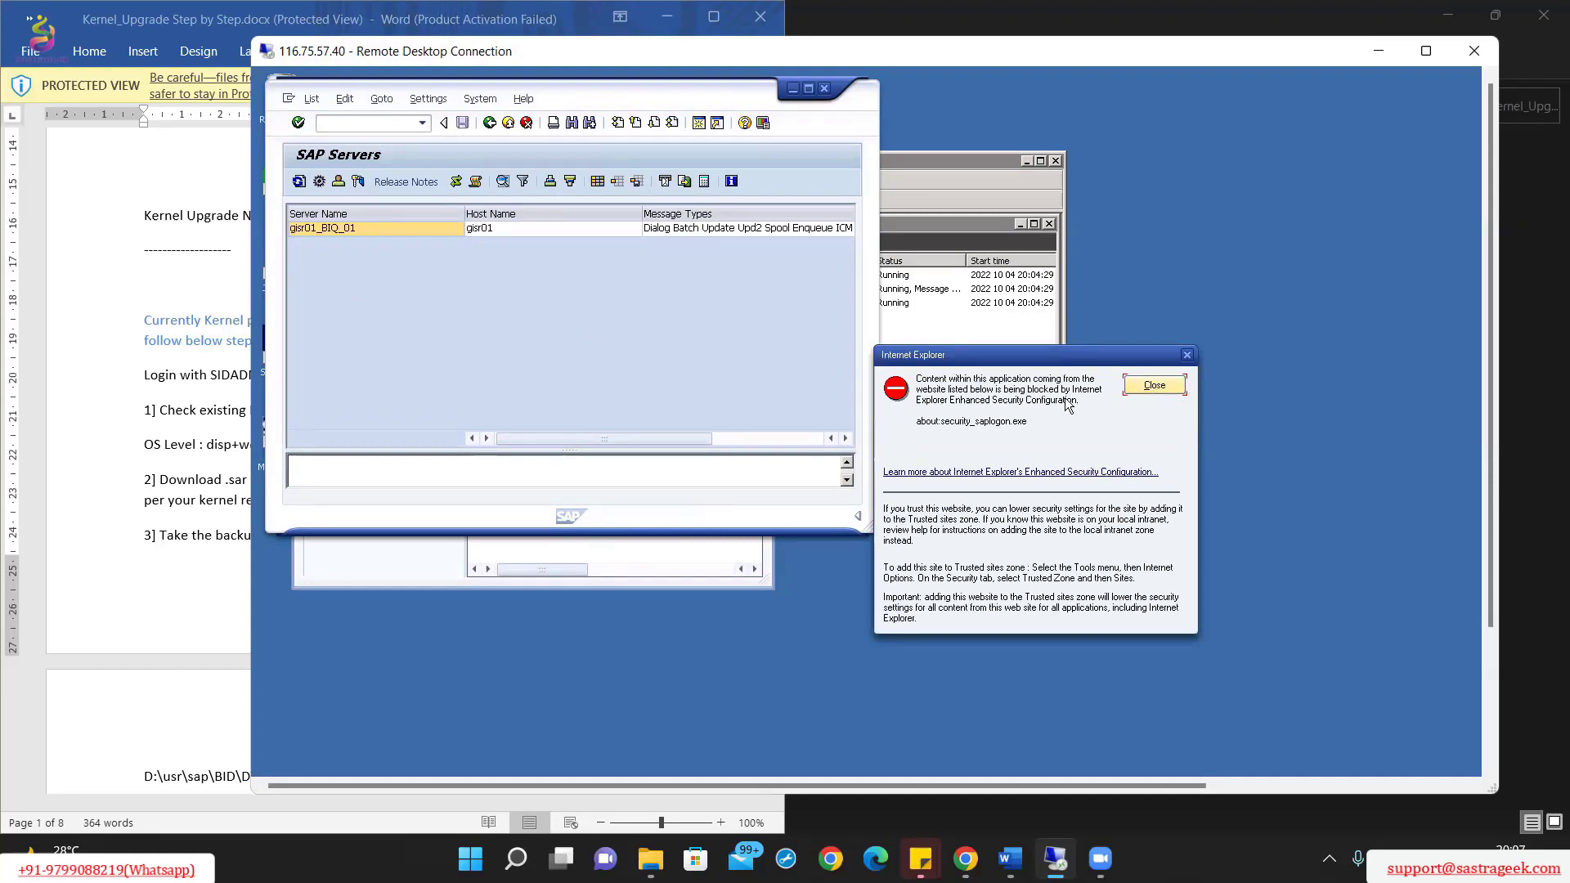
# Step: Open Release Notes for server gisr01_BIQ_01 and close the Internet Explorer security warning
pyautogui.click(564, 229)
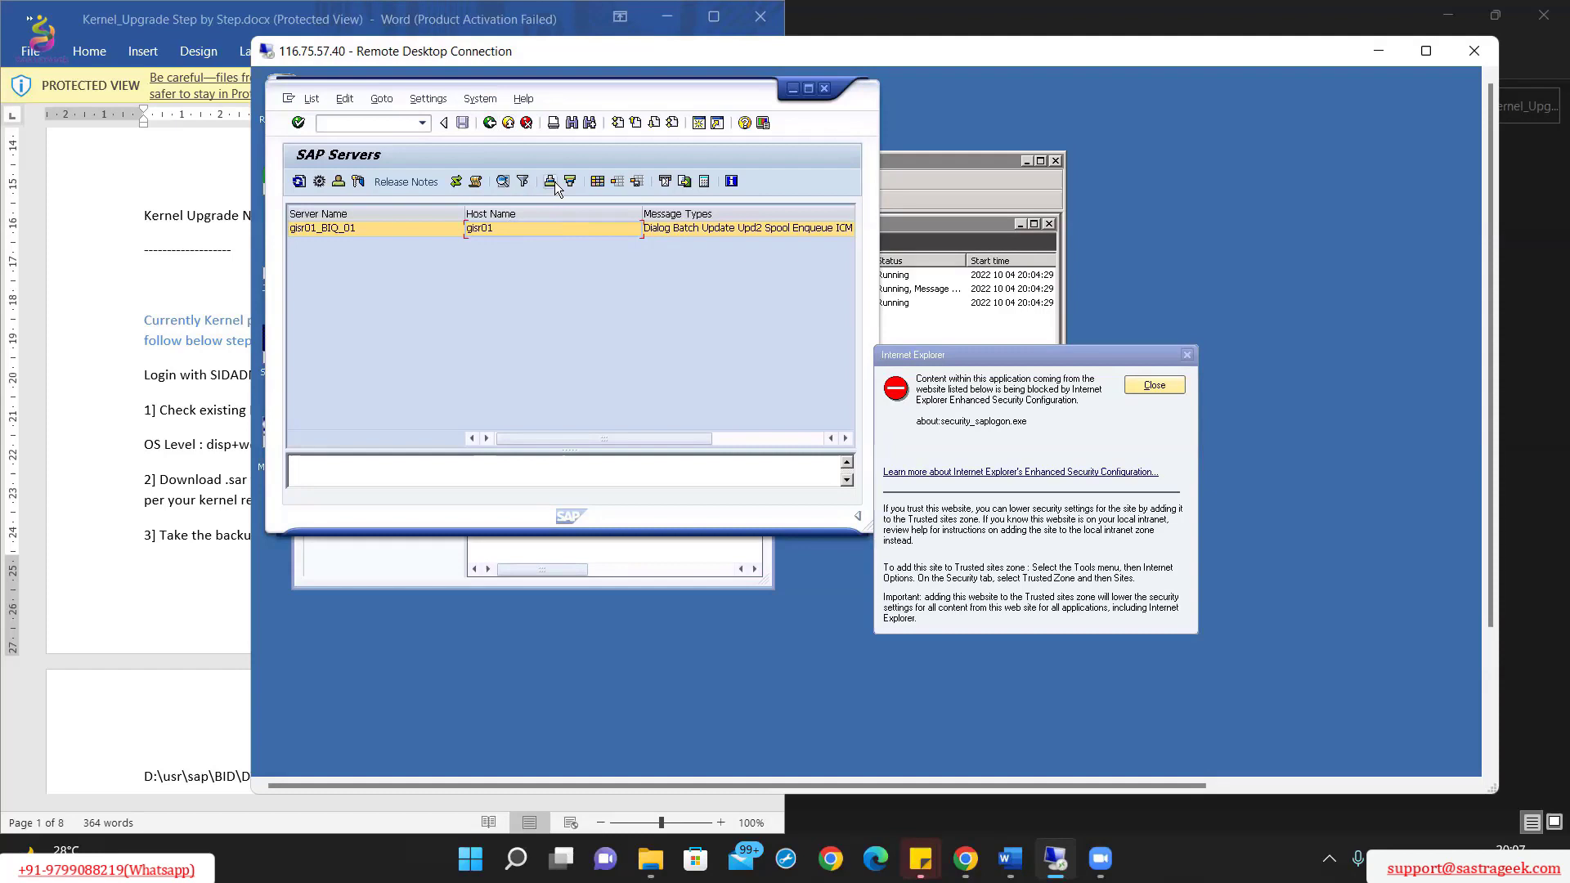
pyautogui.click(394, 183)
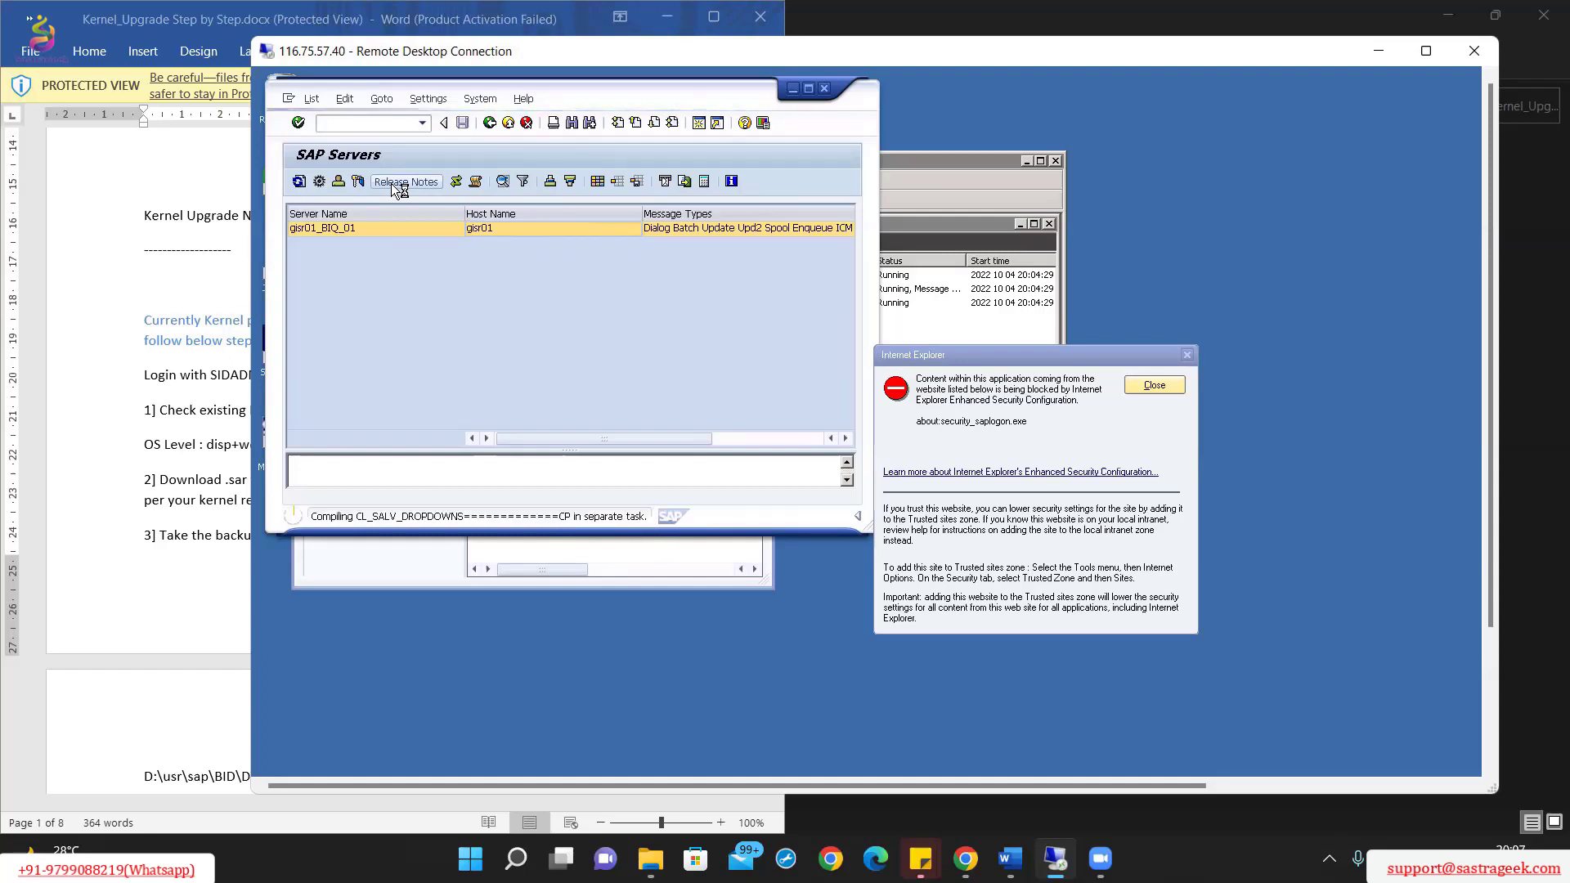
pyautogui.click(1160, 388)
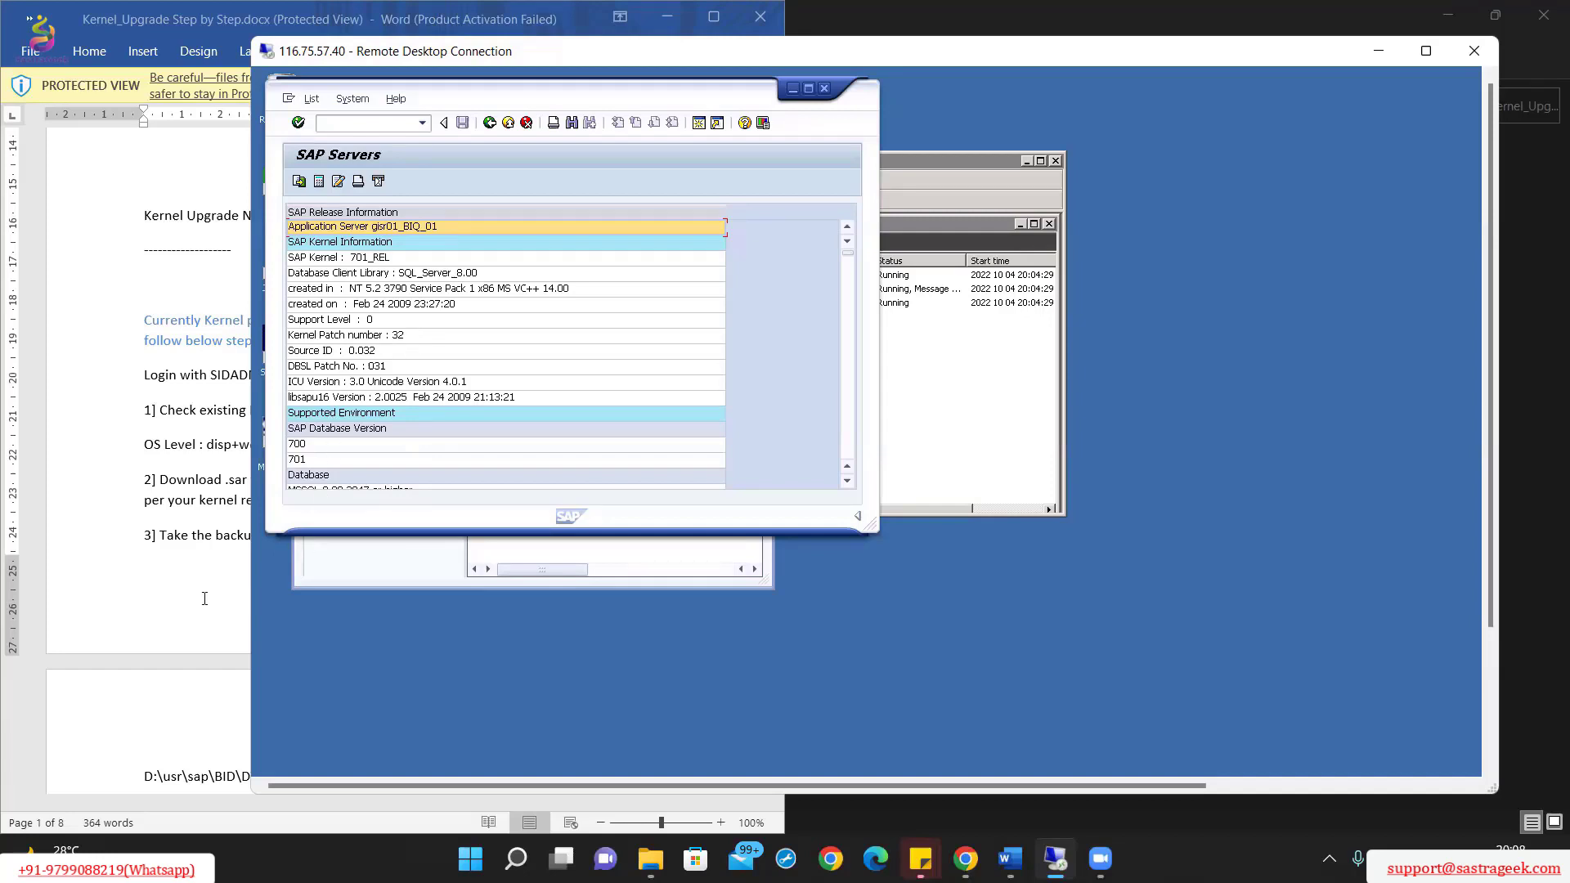
# Step: Review the guide's download step, then move the SAP Servers window aside to read kernel patch 32
pyautogui.click(146, 430)
pyautogui.click(254, 497)
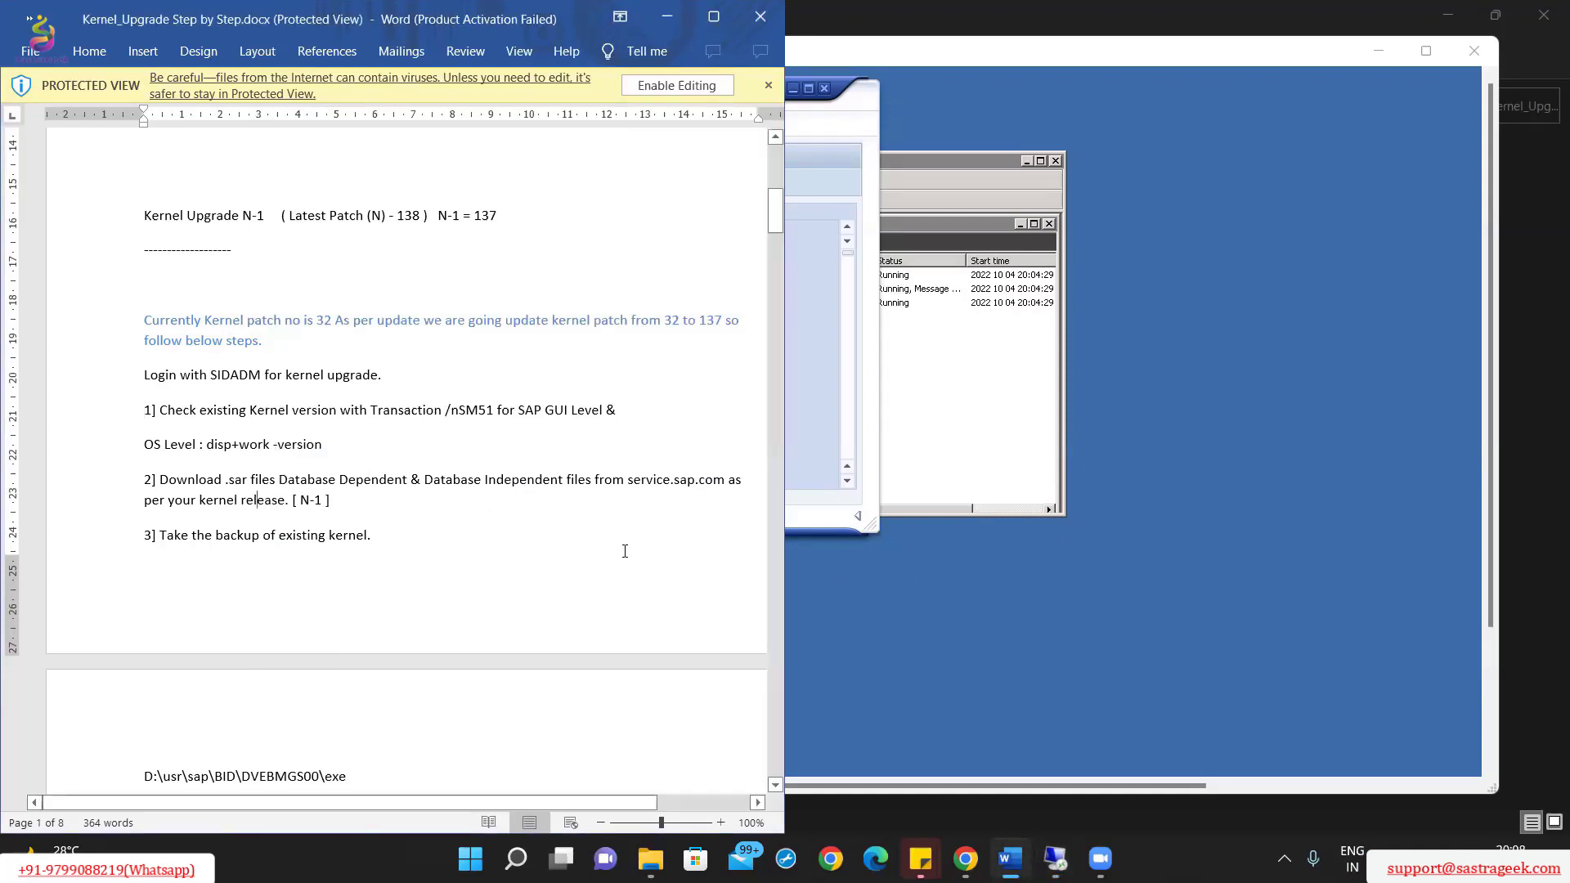
pyautogui.scroll(-1, 513, 526)
pyautogui.click(1003, 612)
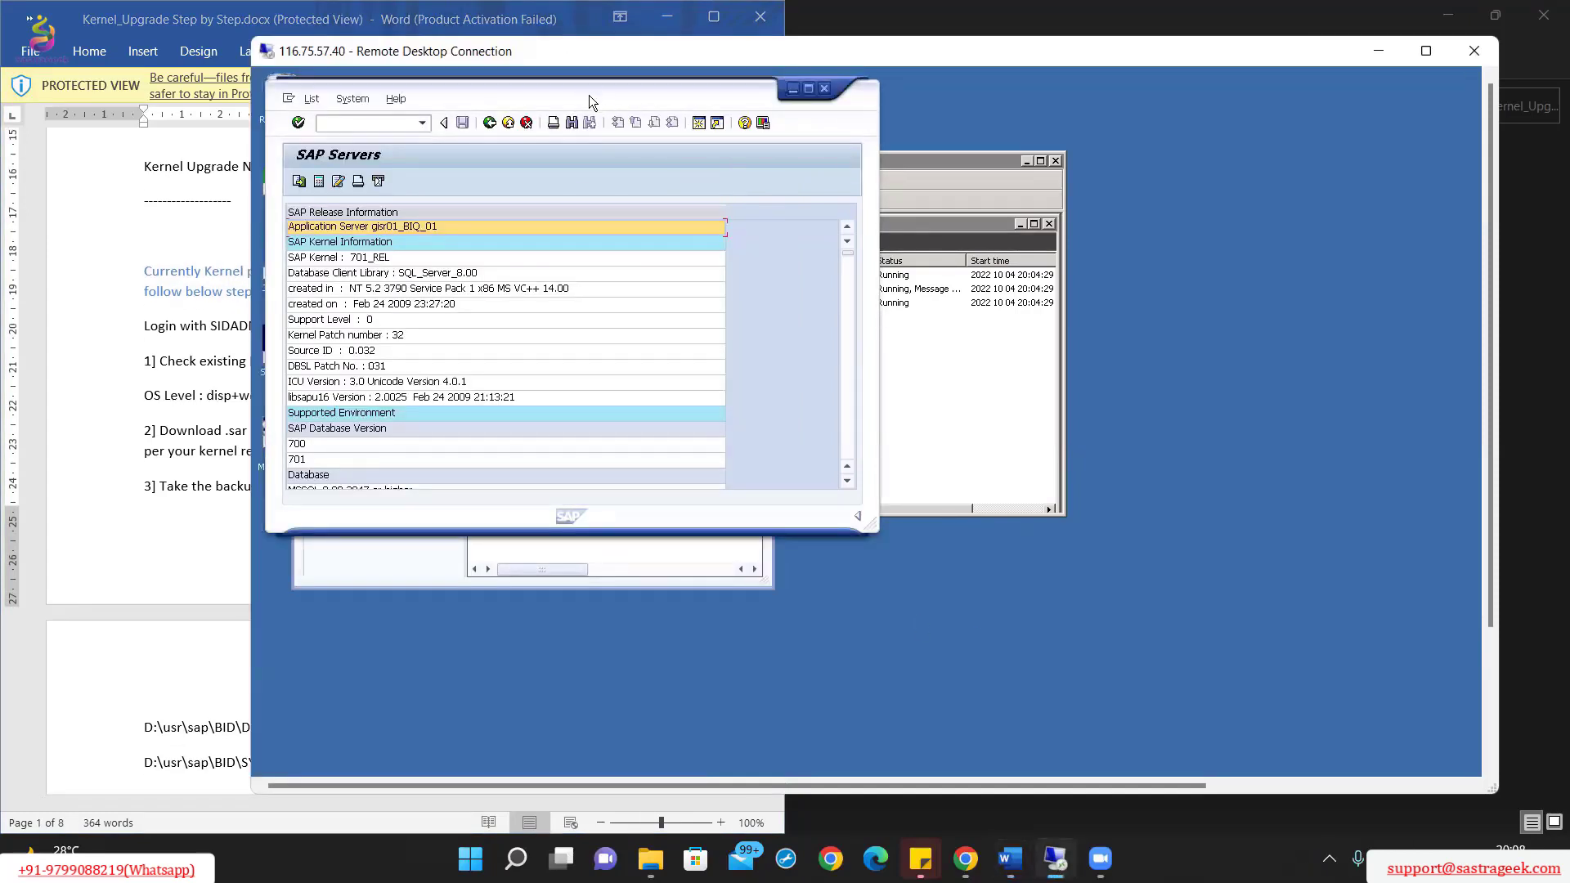
pyautogui.moveTo(587, 93); pyautogui.dragTo(962, 213)
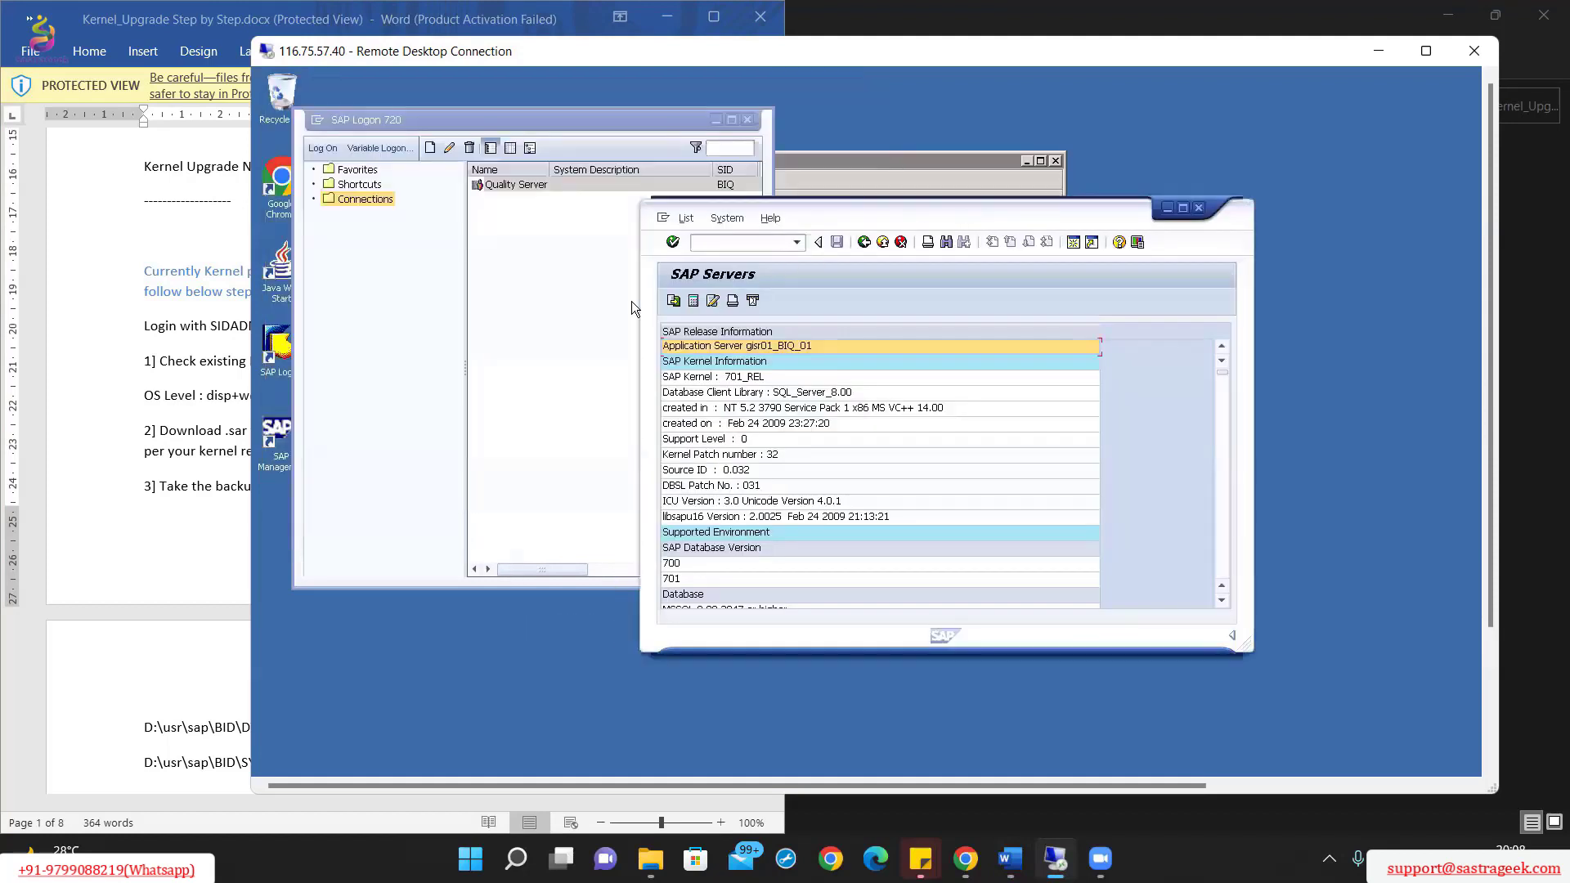
# Step: Open D:\kernel in Windows Explorer and check SAPEXE_137.SAR and SAPEXEDB_137.SAR are there
pyautogui.moveTo(620, 121); pyautogui.dragTo(749, 148)
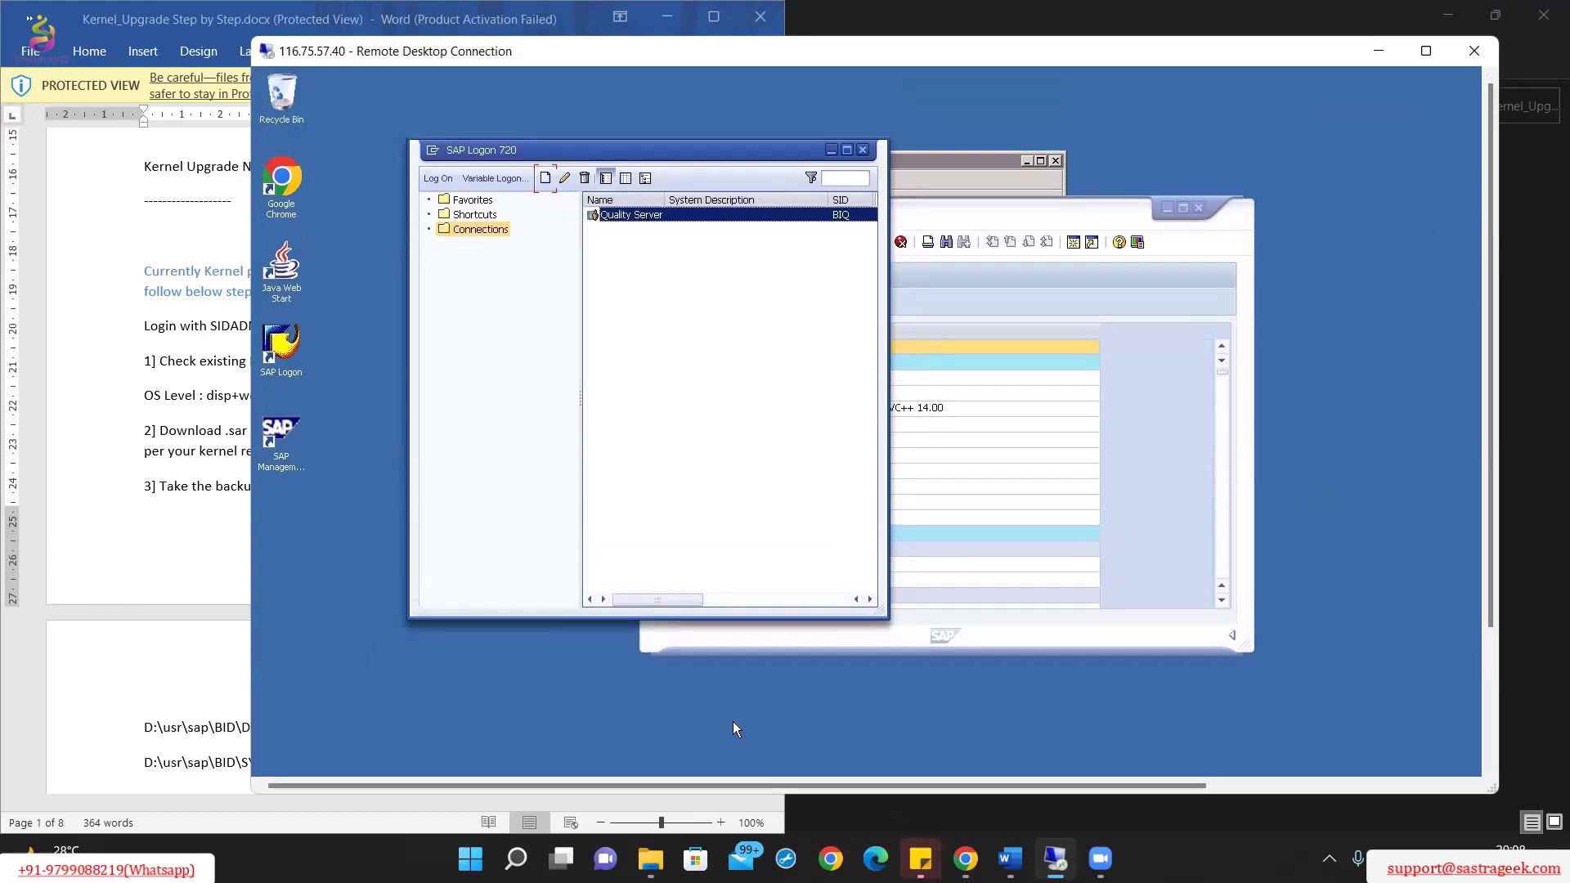
pyautogui.scroll(-1, 1447, 741)
pyautogui.moveTo(1490, 413); pyautogui.dragTo(1505, 591)
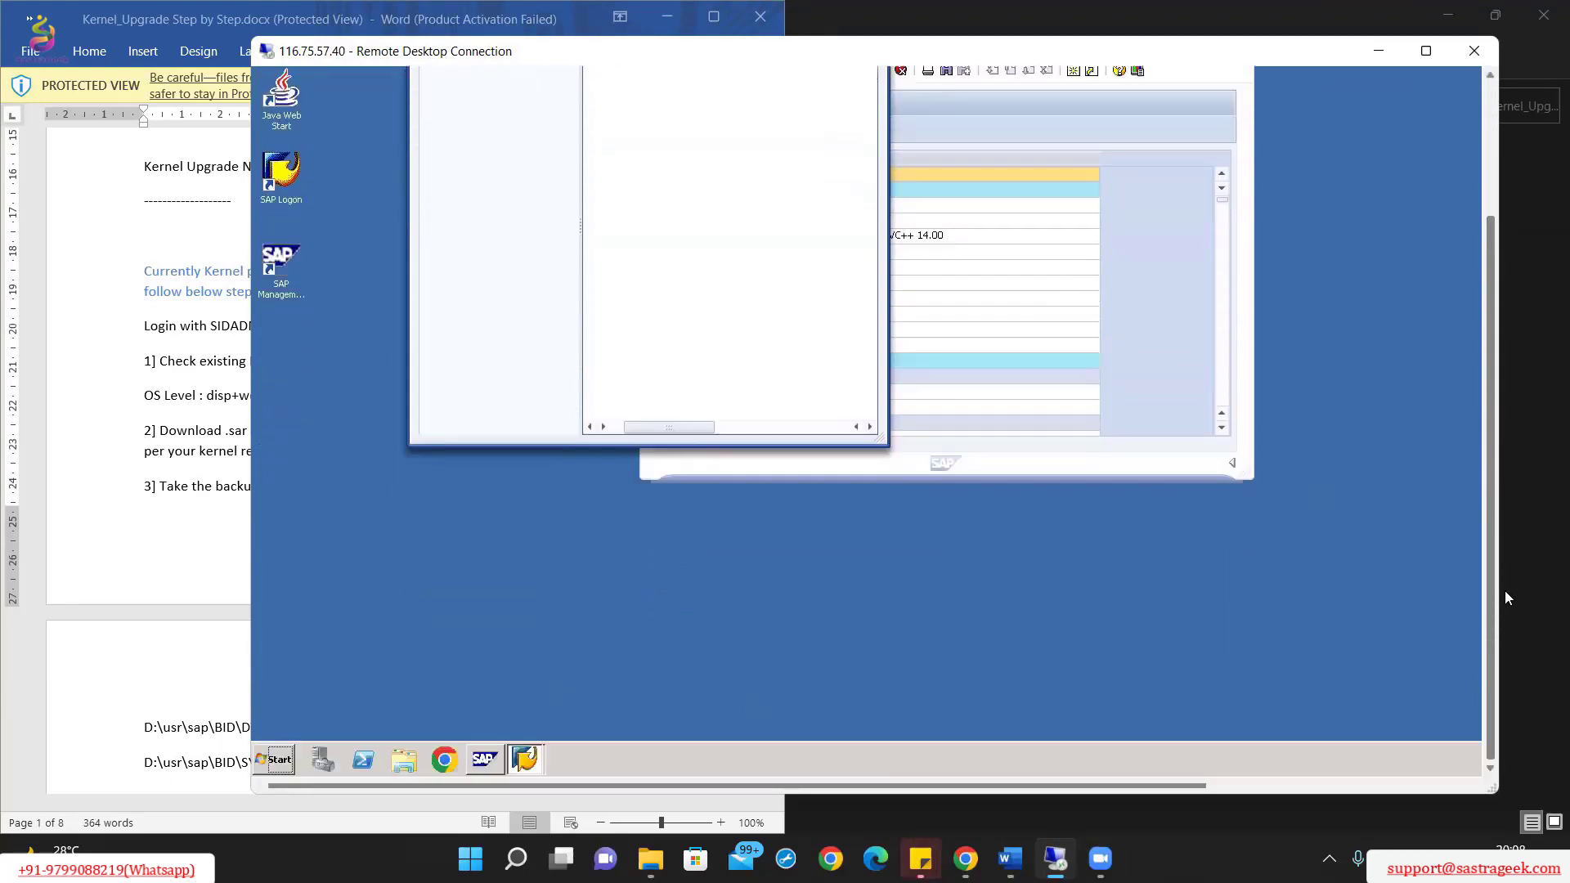
pyautogui.click(410, 771)
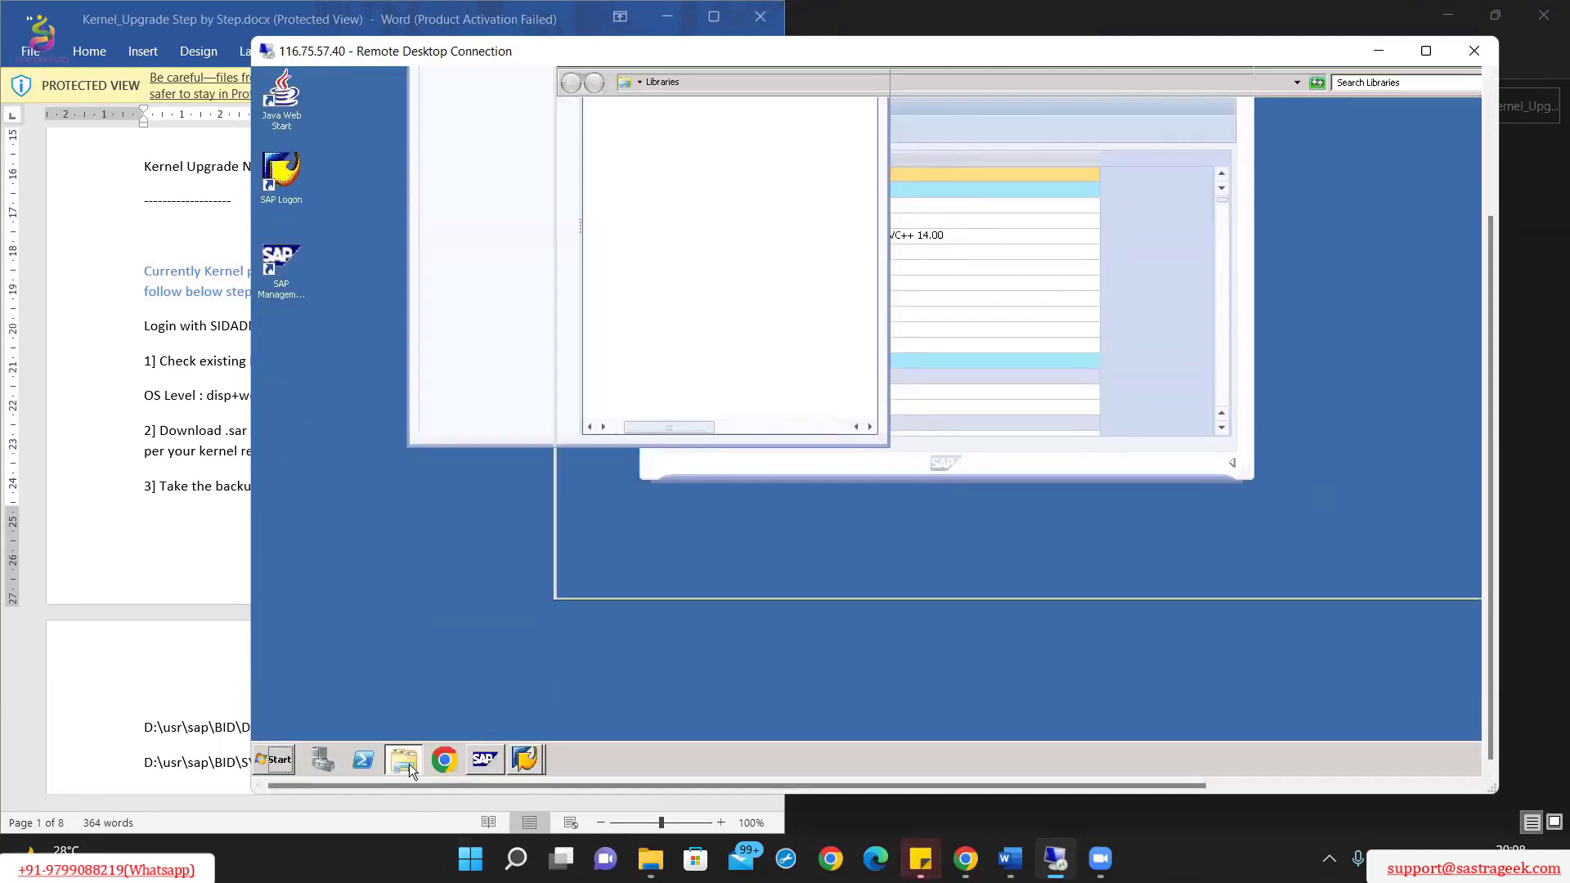
pyautogui.moveTo(1487, 380); pyautogui.dragTo(1486, 328)
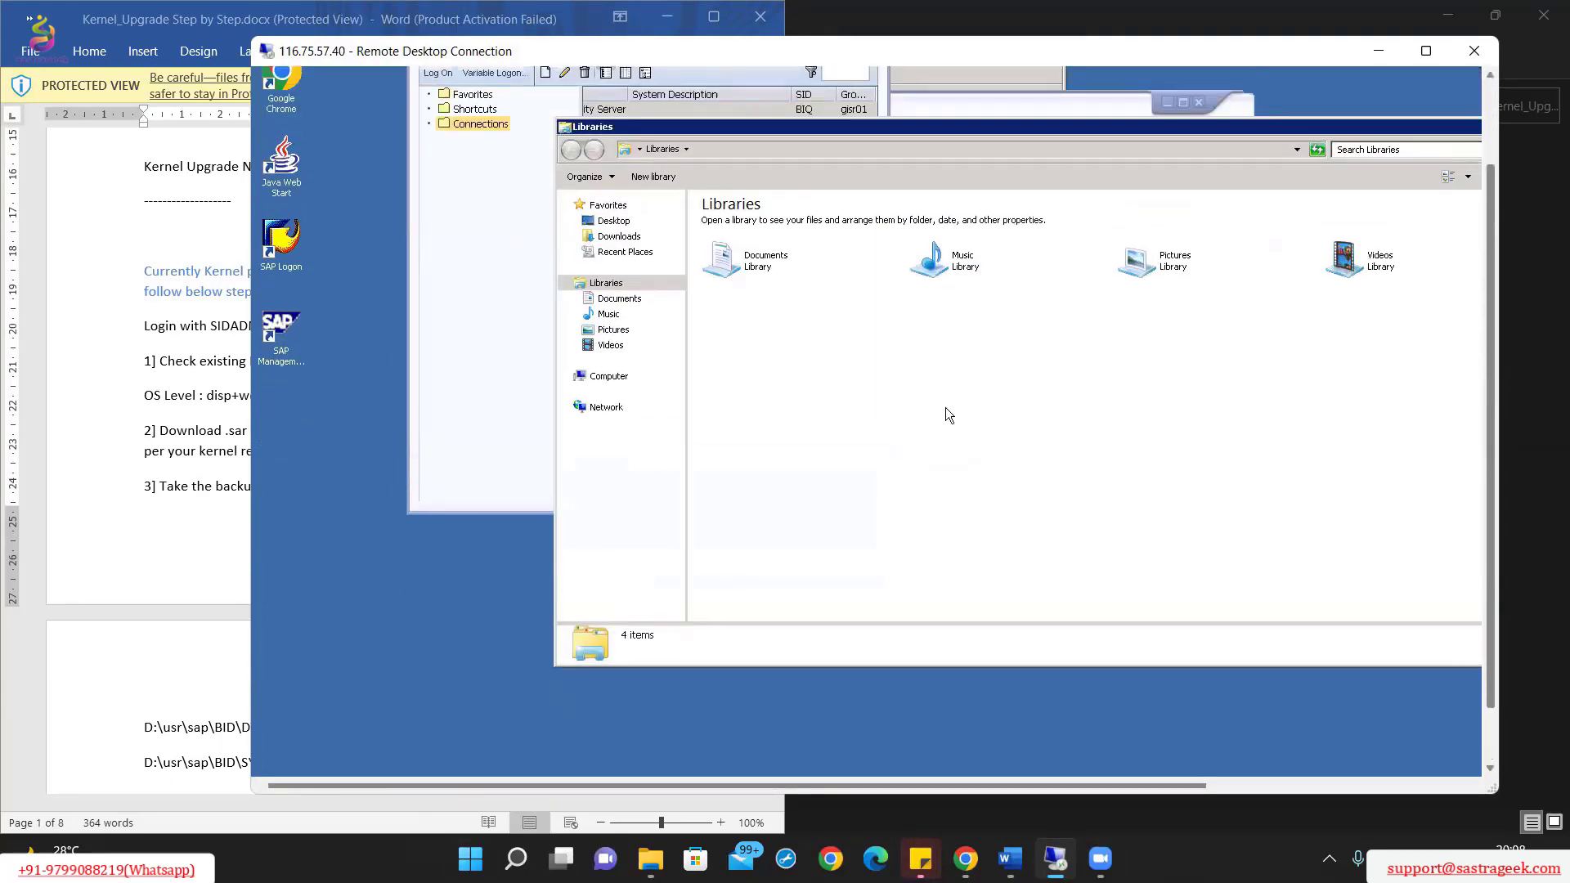
pyautogui.click(621, 377)
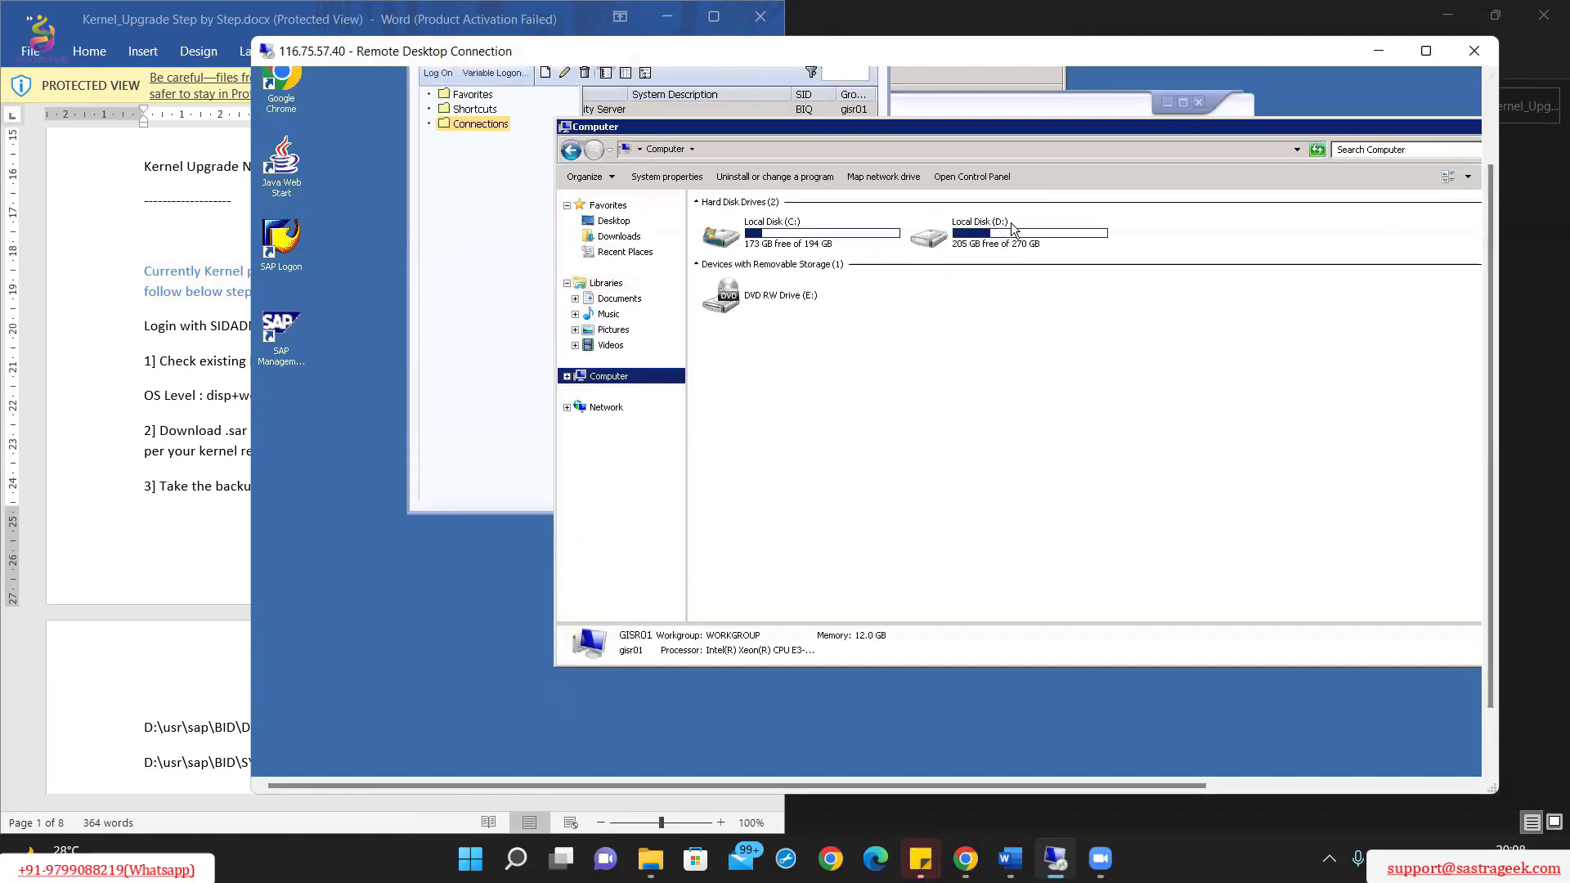
pyautogui.doubleClick(1014, 229)
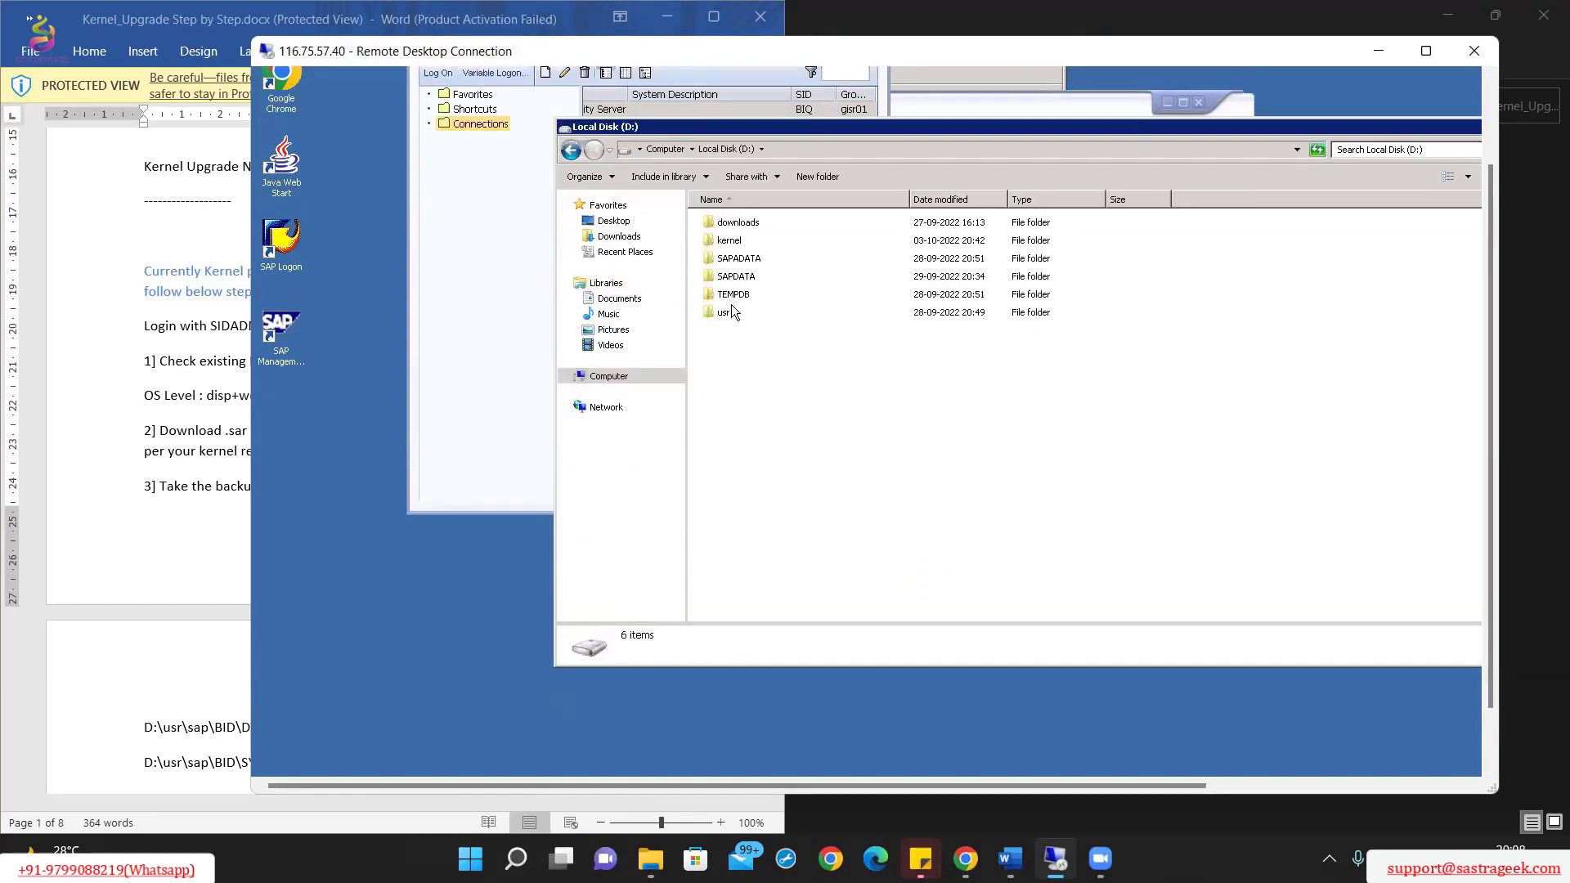
pyautogui.click(744, 241)
pyautogui.doubleClick(744, 241)
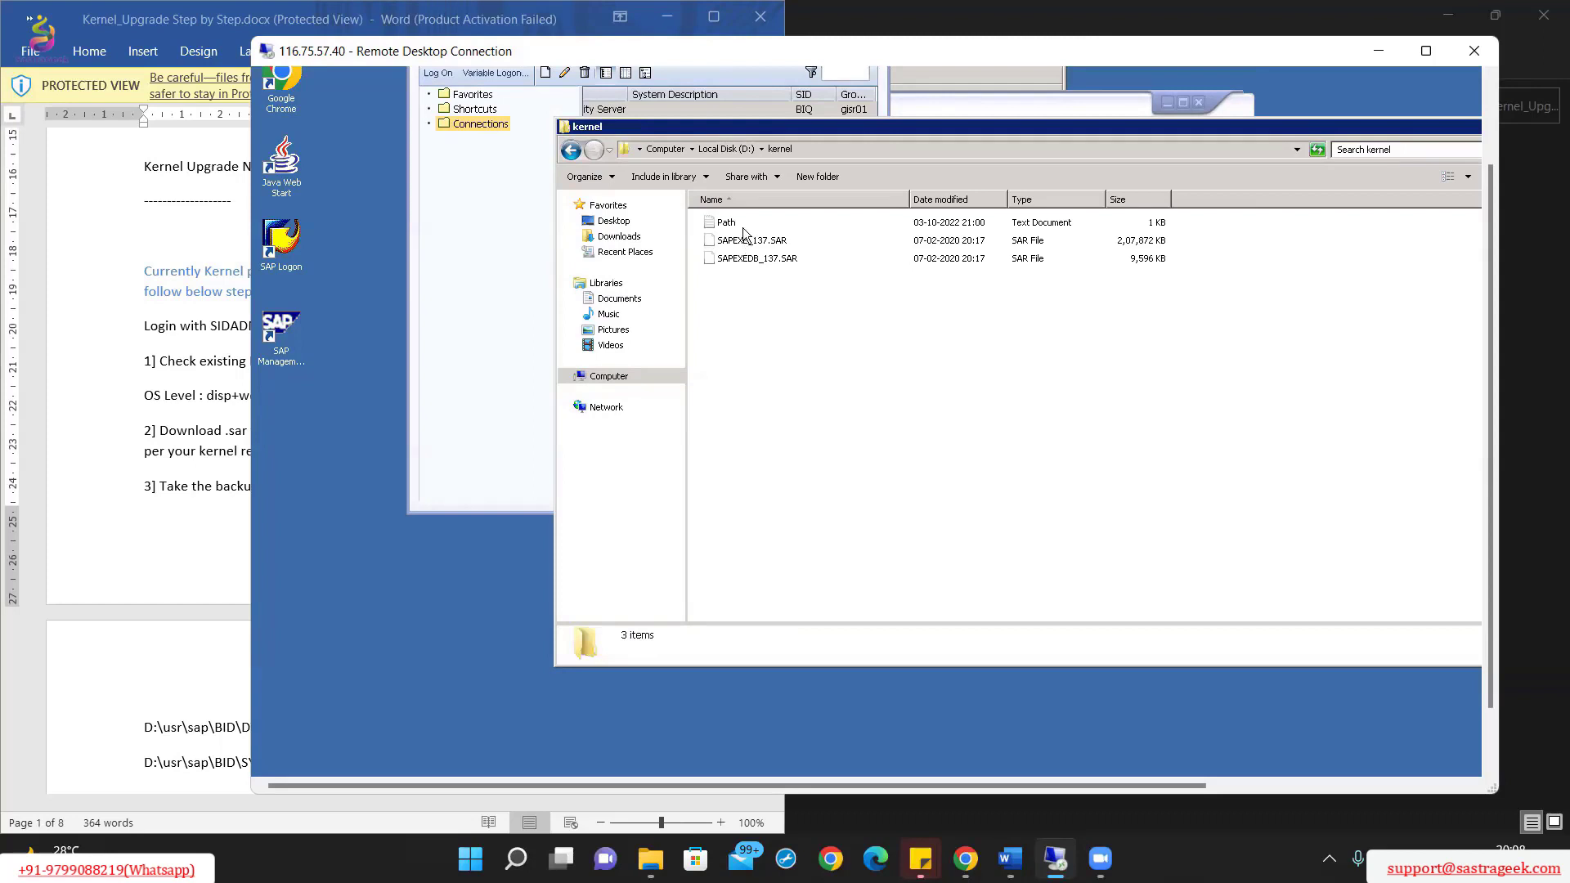
pyautogui.moveTo(800, 255); pyautogui.dragTo(807, 240)
pyautogui.click(806, 288)
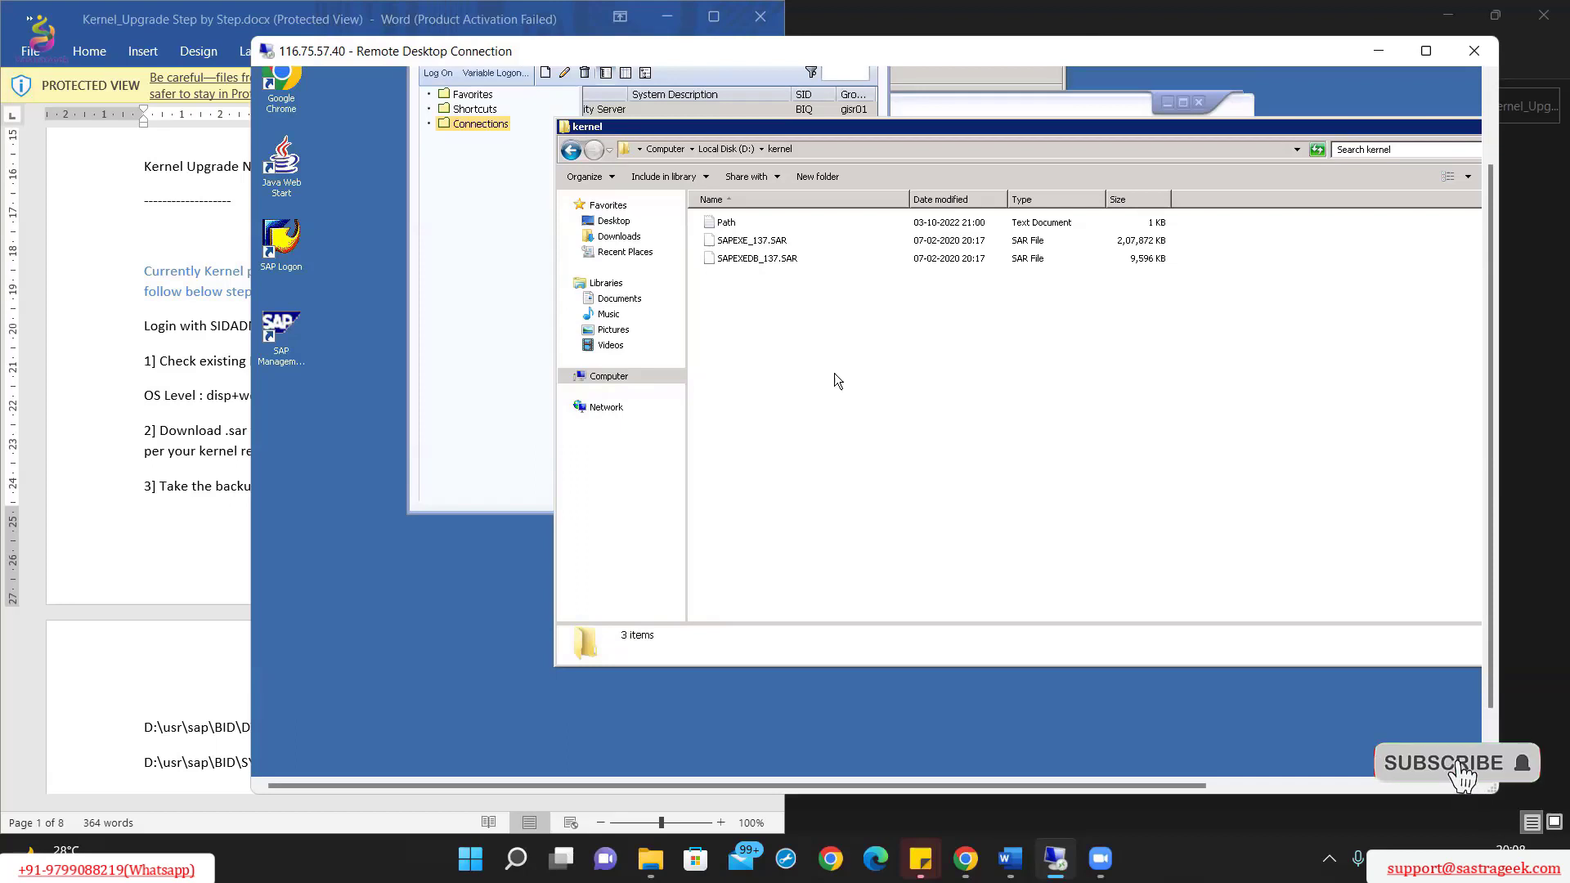
# Step: Read the guide's backup step, then go back up to Local Disk (D:)
pyautogui.click(113, 523)
pyautogui.click(533, 505)
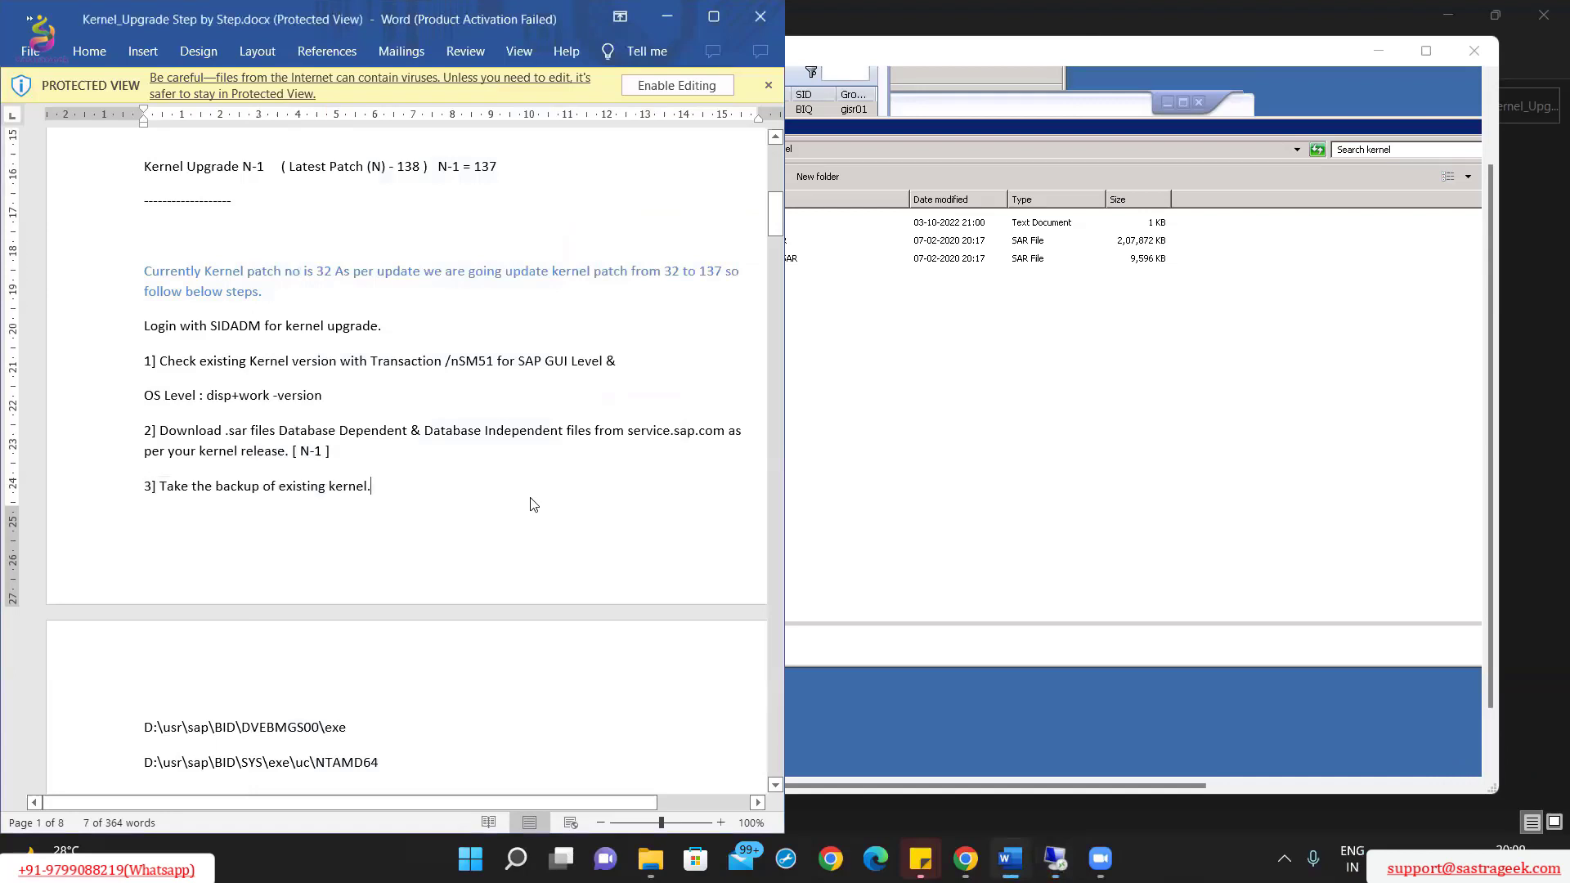
pyautogui.click(941, 465)
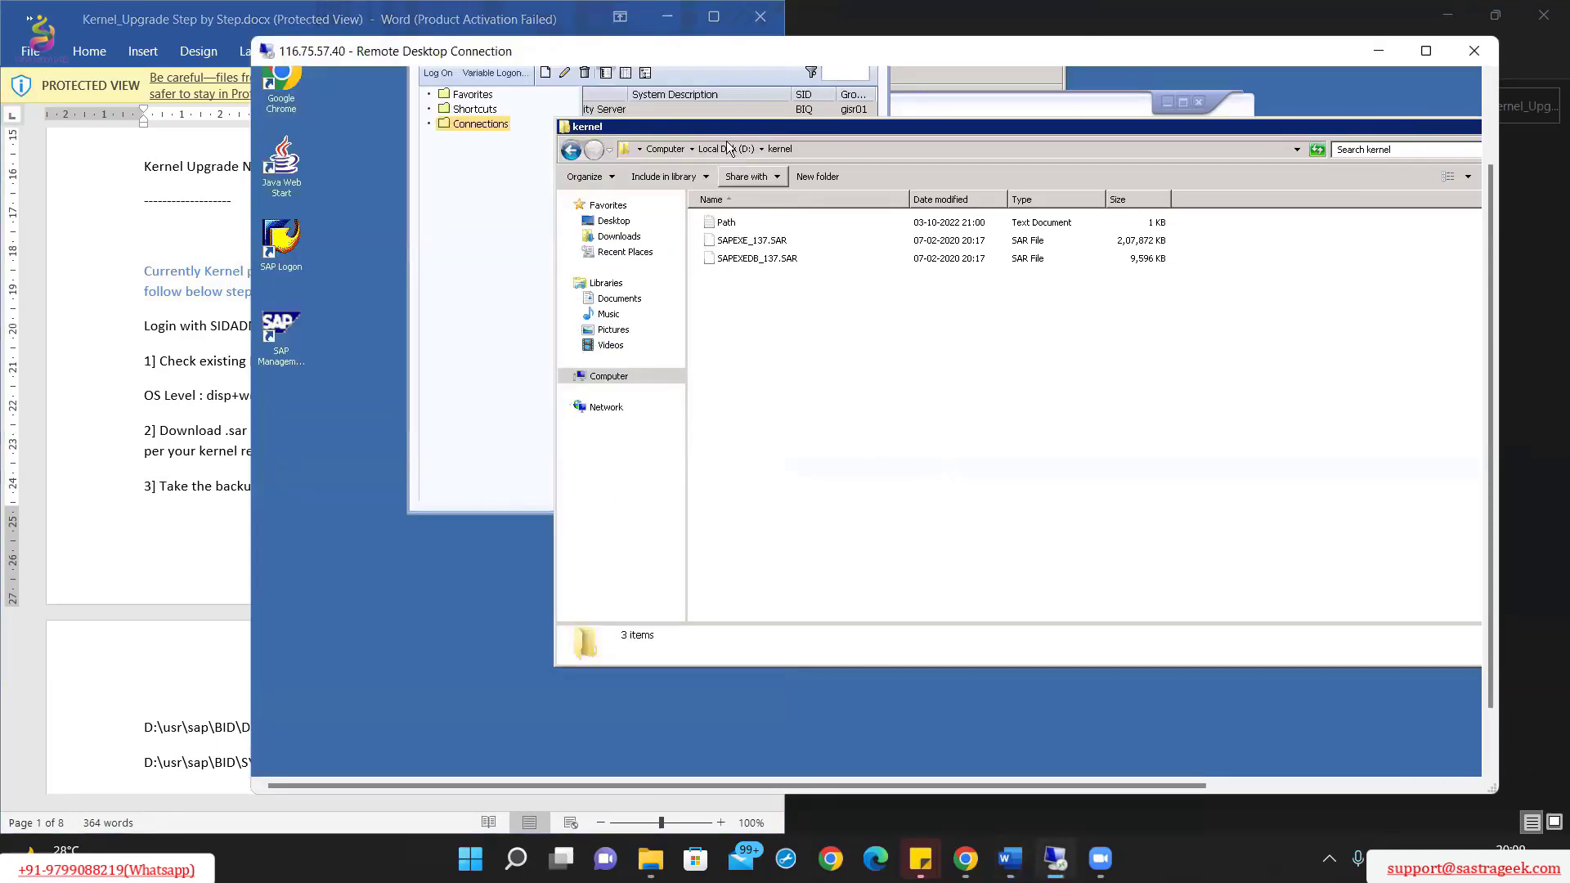
pyautogui.click(149, 553)
pyautogui.scroll(-5, 375, 469)
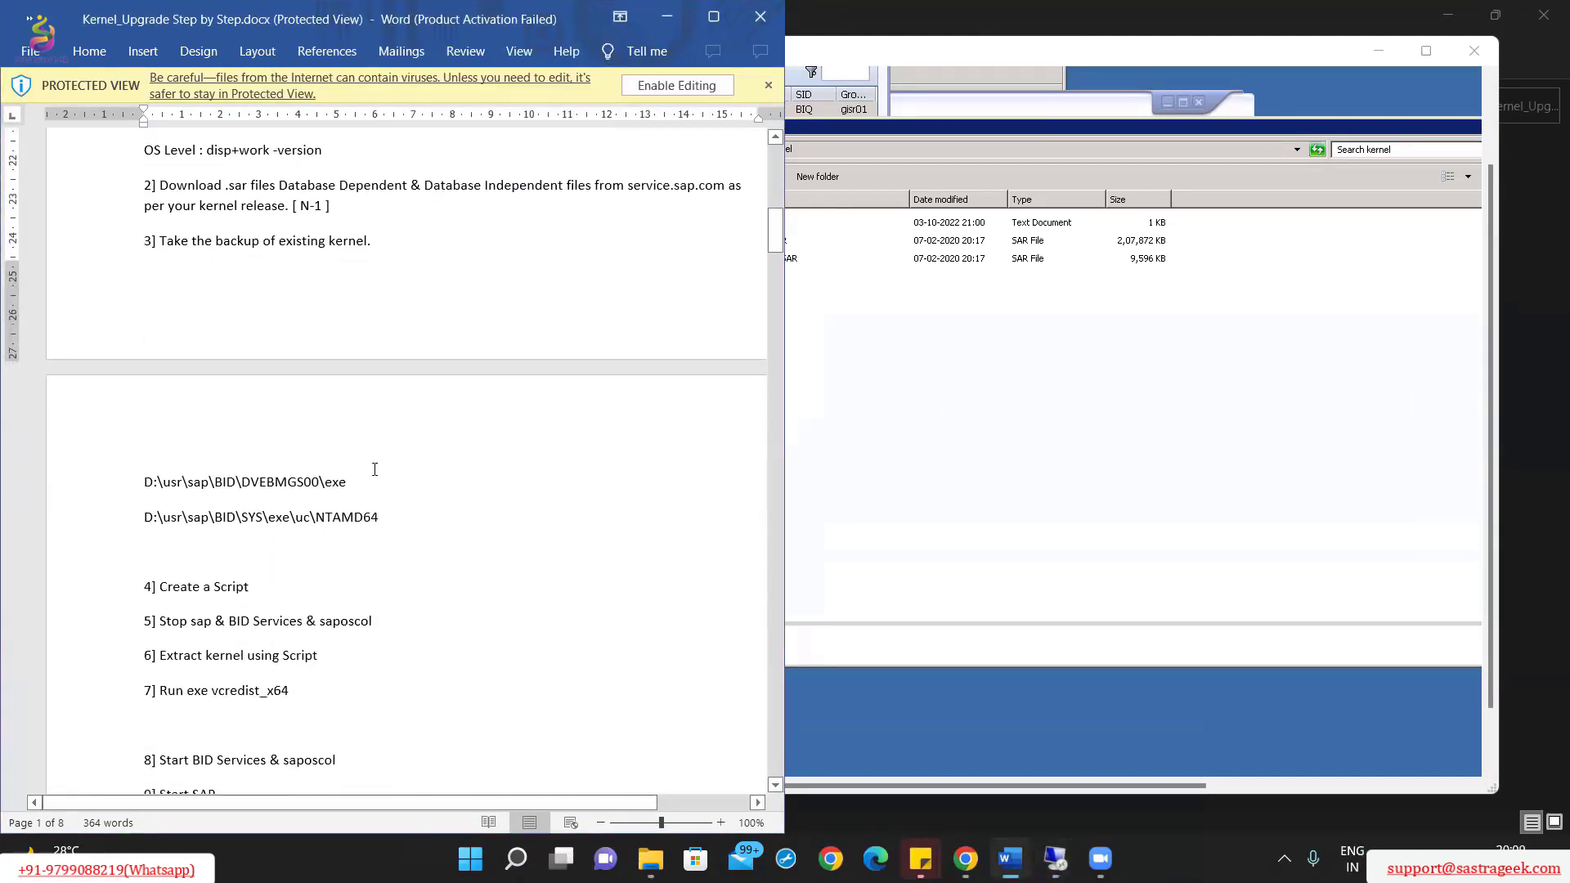
pyautogui.scroll(-2, 443, 489)
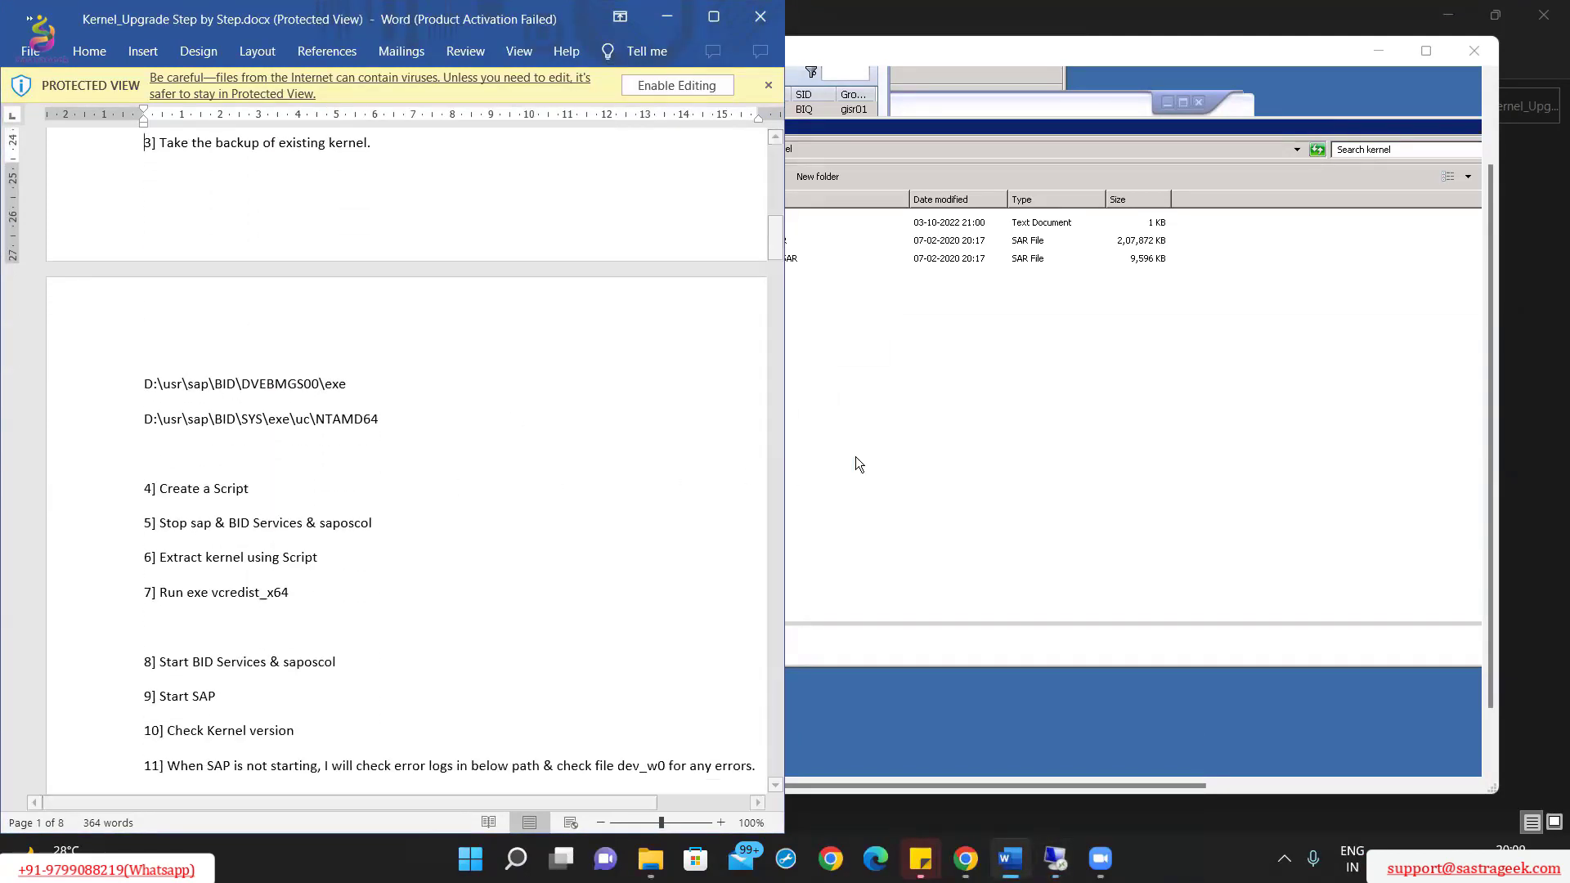
pyautogui.click(978, 360)
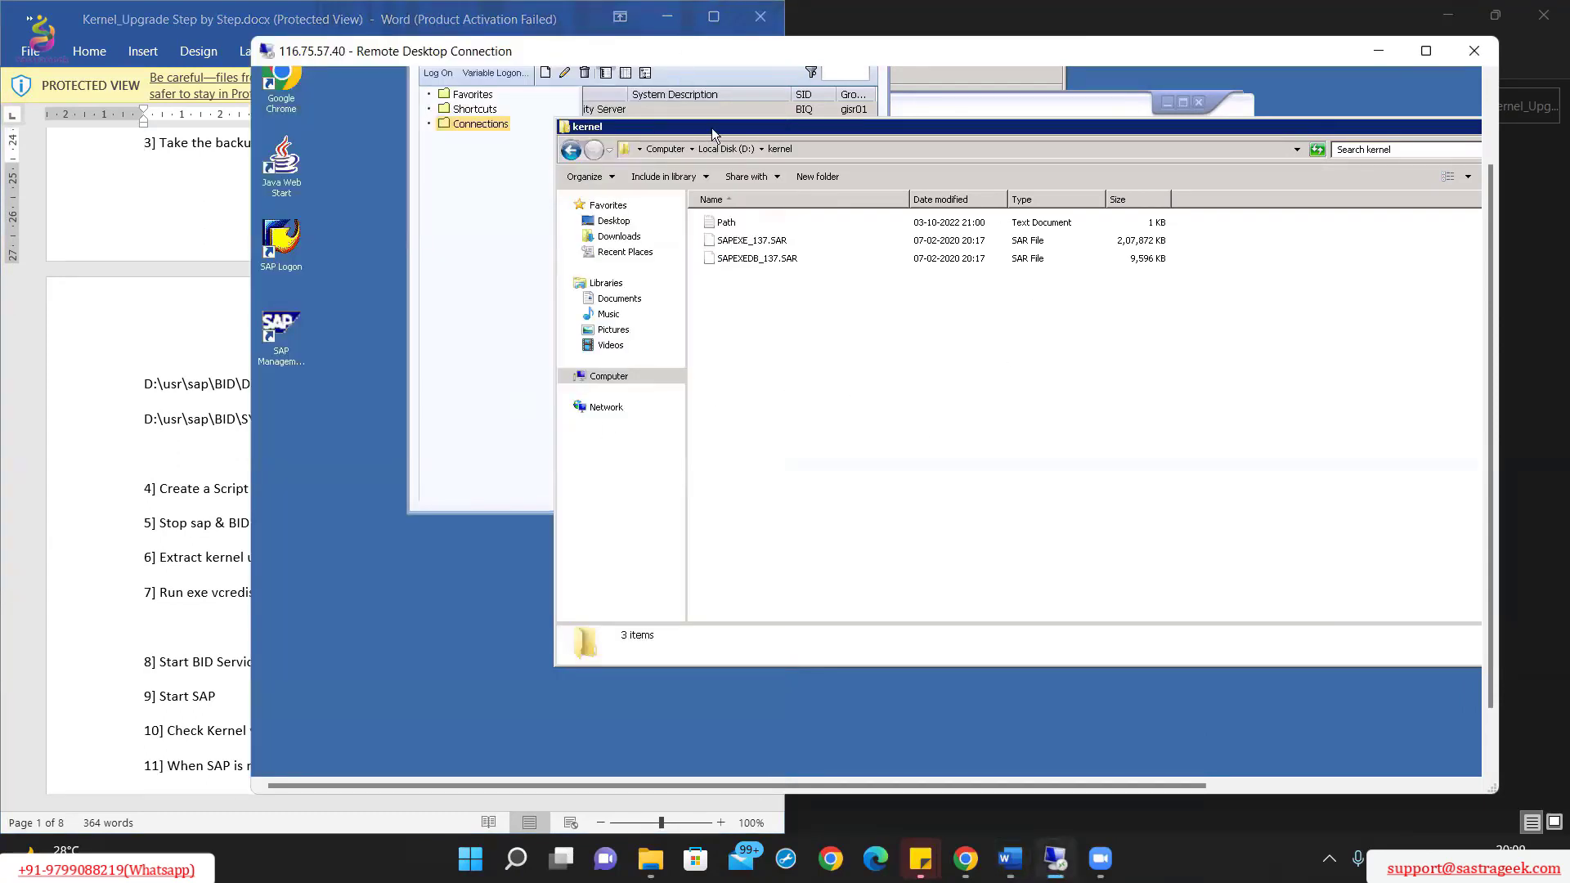
pyautogui.click(728, 149)
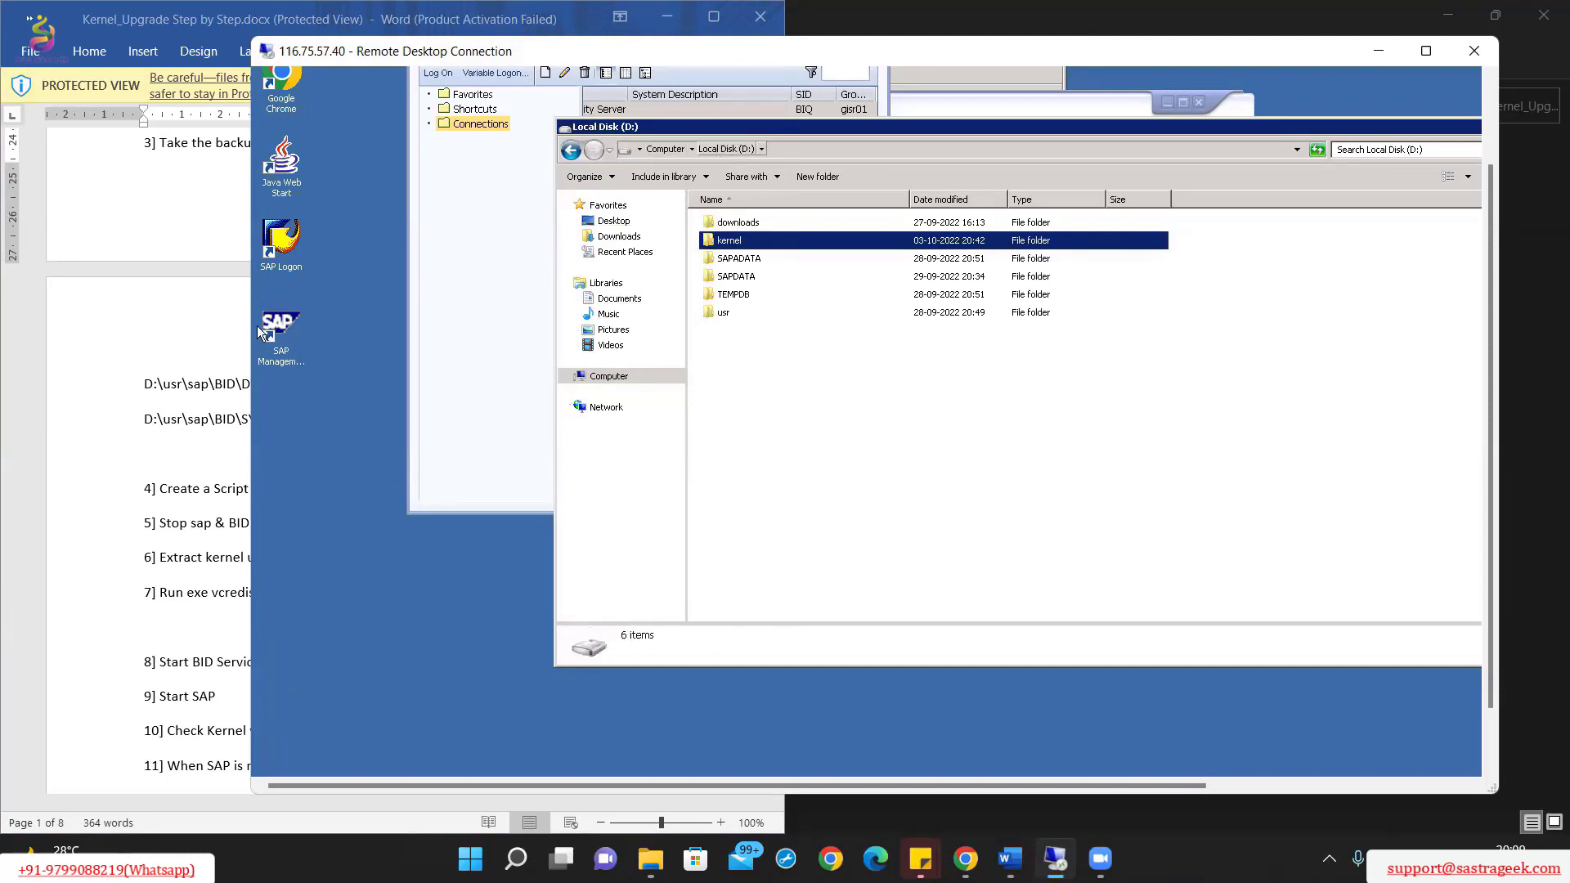
# Step: Navigate to D:\usr\sap\BIQ\DVEBMGS01, checking the kernel paths in the upgrade notes
pyautogui.click(173, 335)
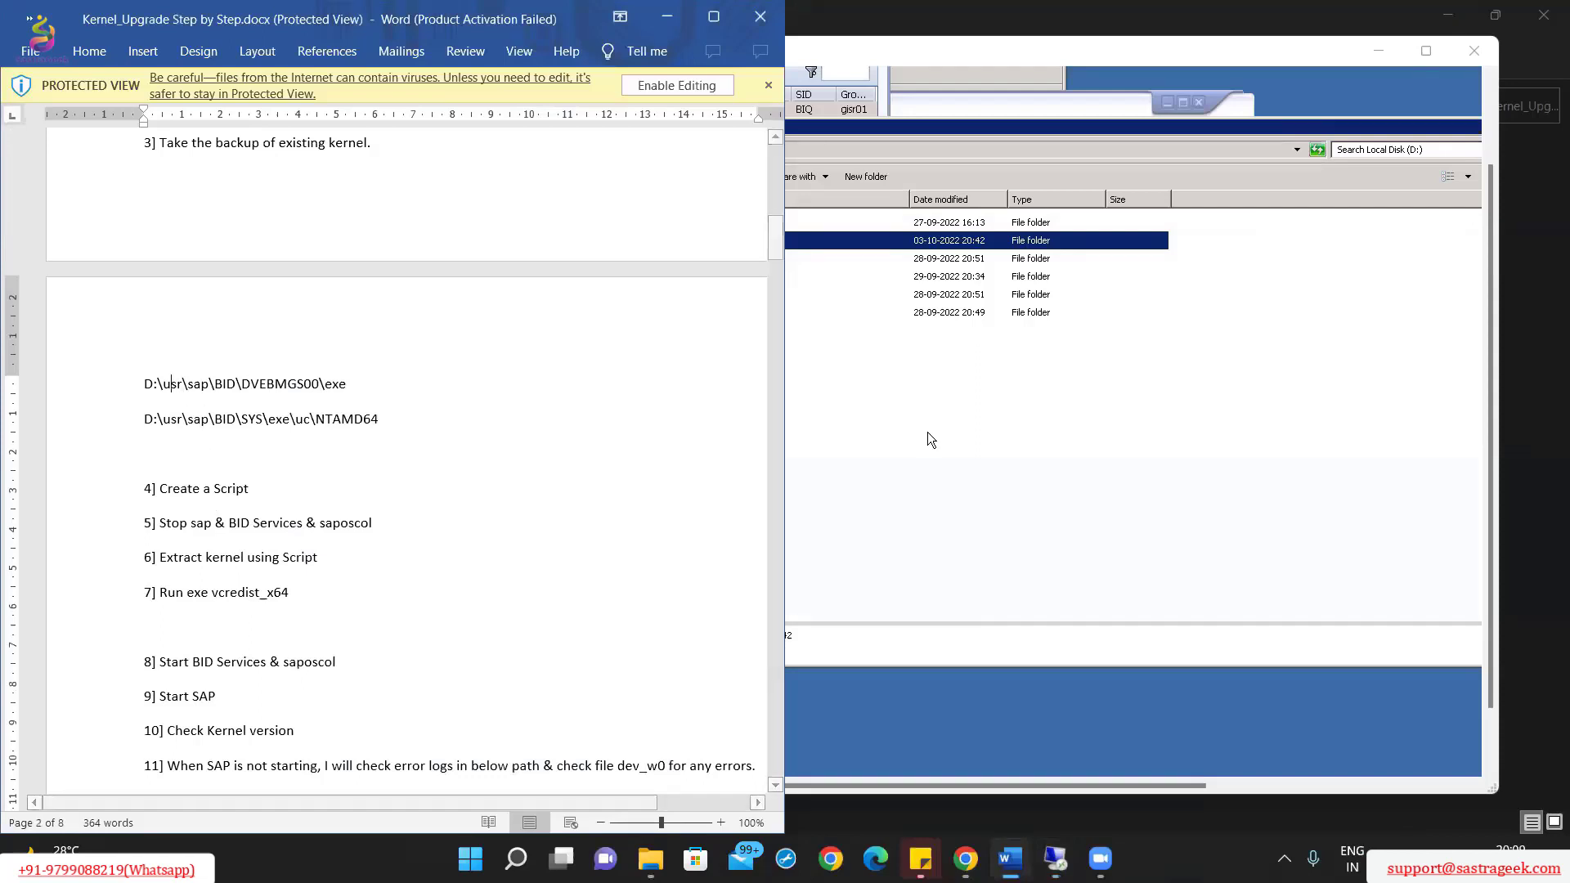
pyautogui.click(927, 432)
pyautogui.doubleClick(774, 312)
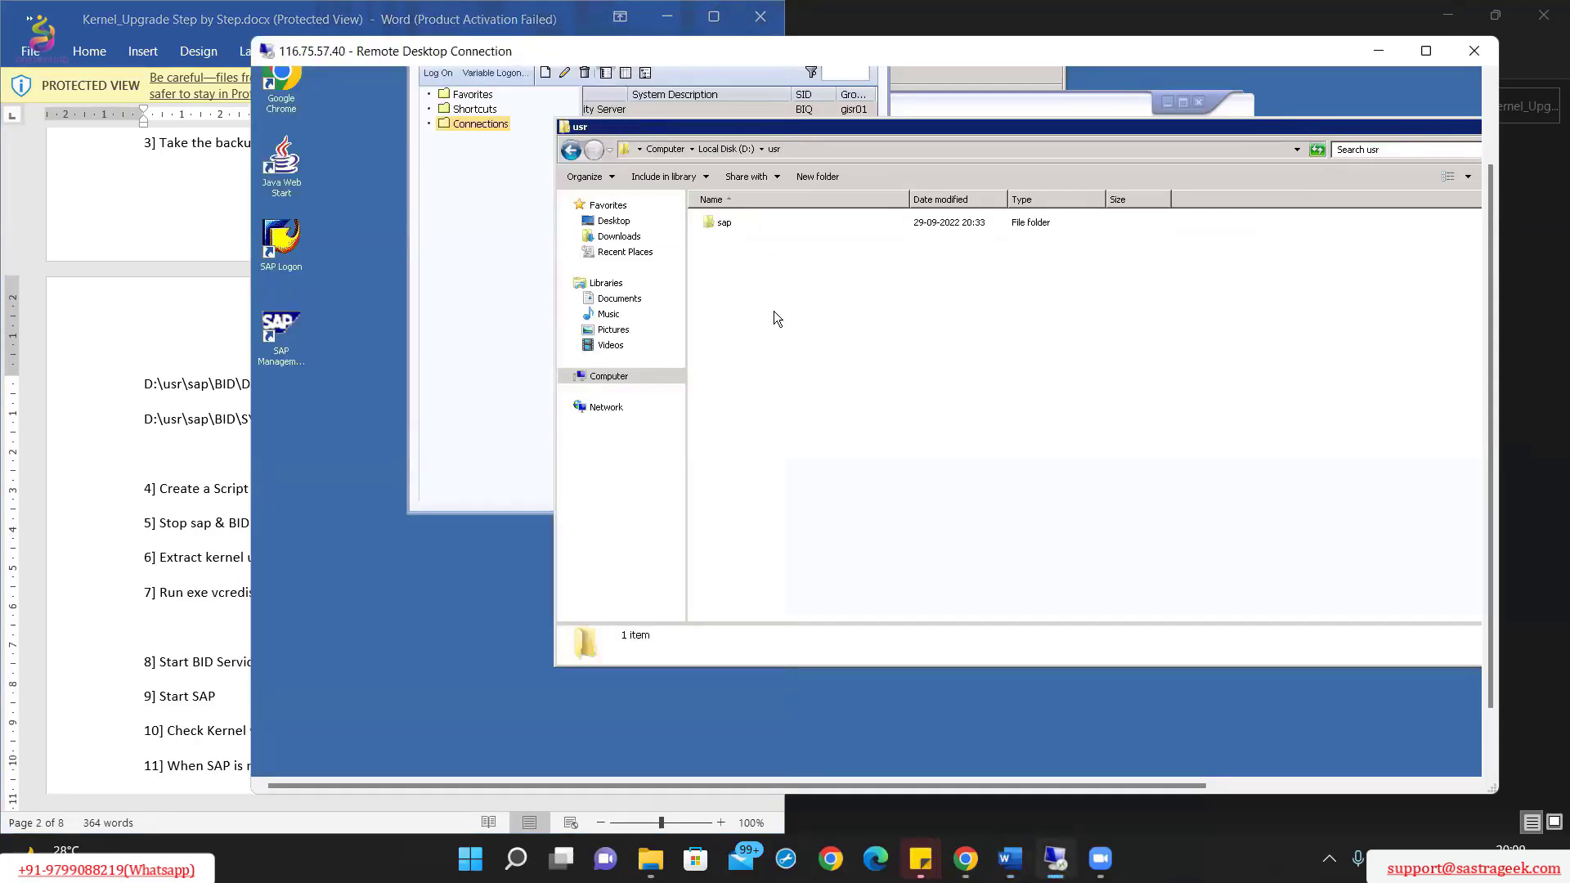
pyautogui.doubleClick(753, 226)
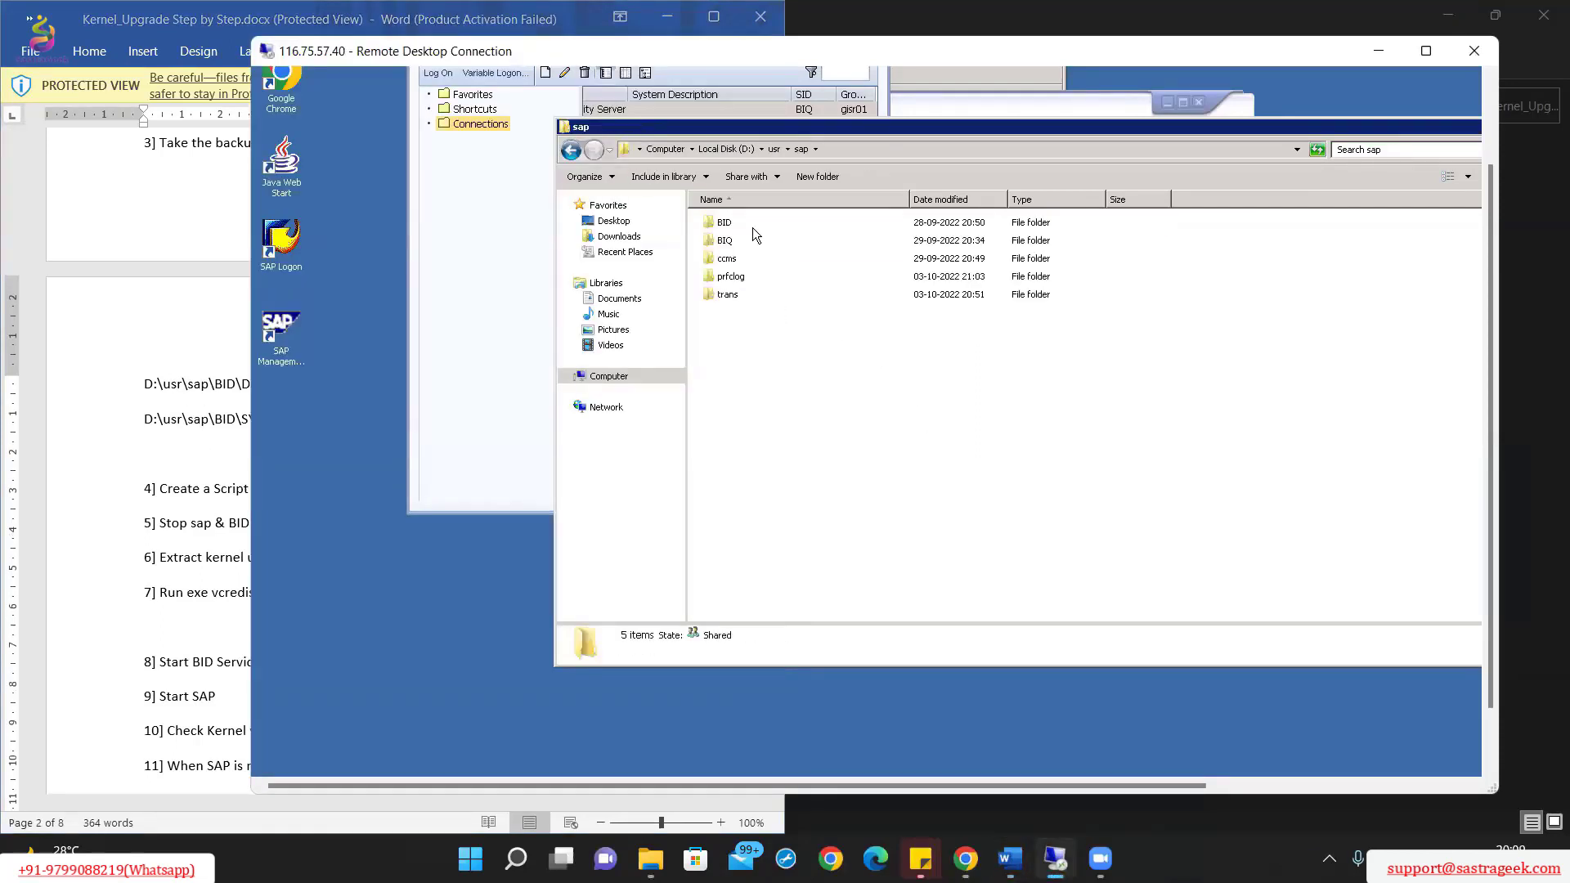
pyautogui.doubleClick(739, 244)
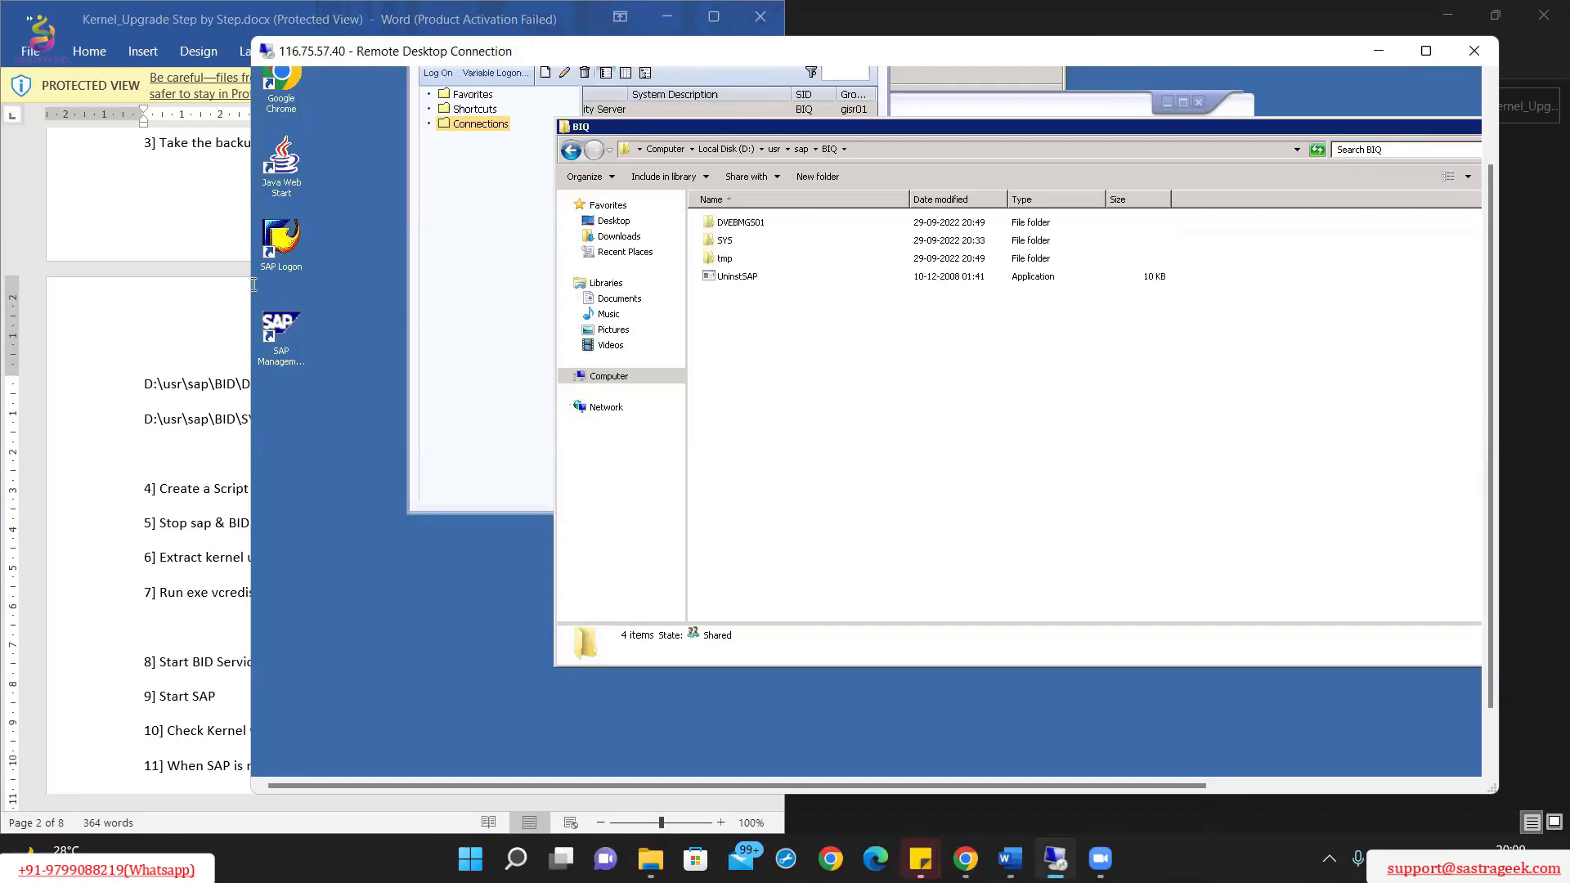
pyautogui.click(193, 263)
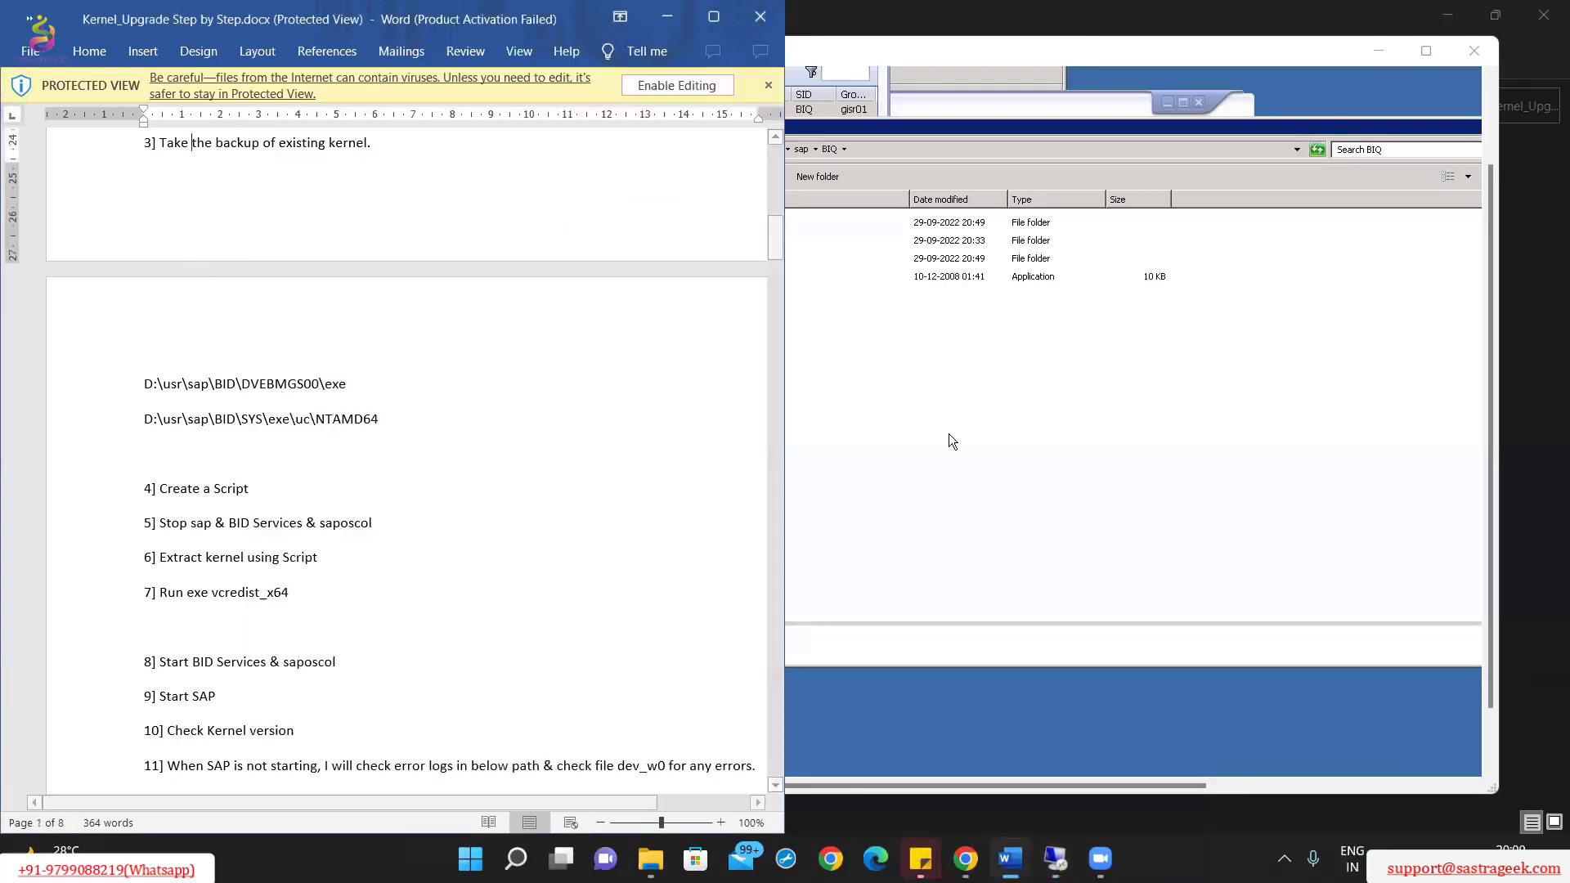
pyautogui.click(825, 342)
pyautogui.doubleClick(740, 223)
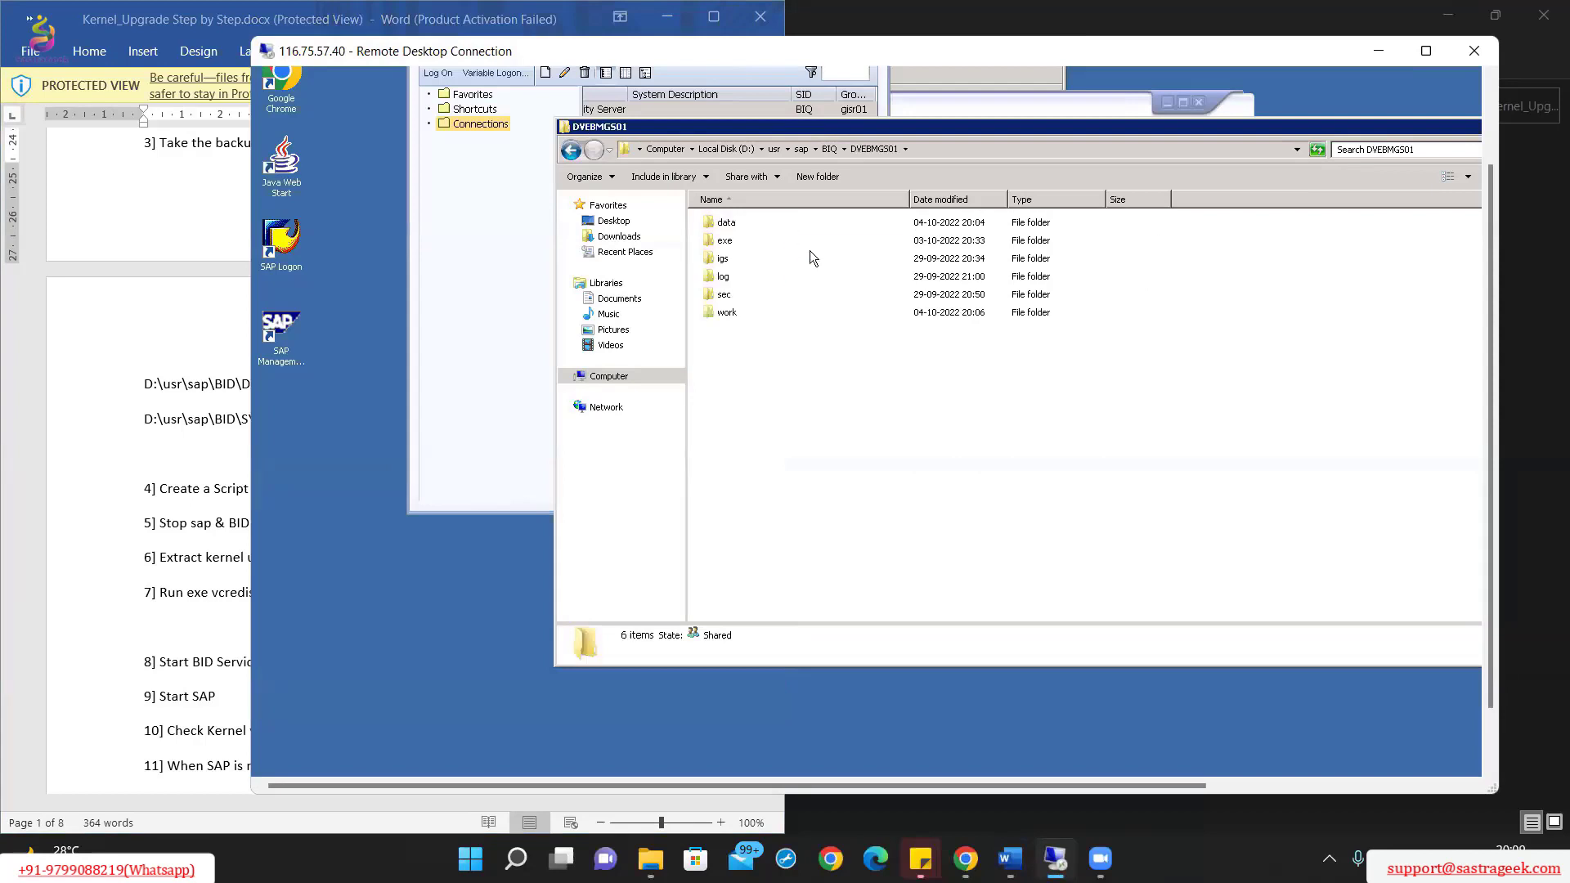
# Step: Copy the instance's exe folder and paste it alongside as 'exe - Copy'
pyautogui.click(734, 242)
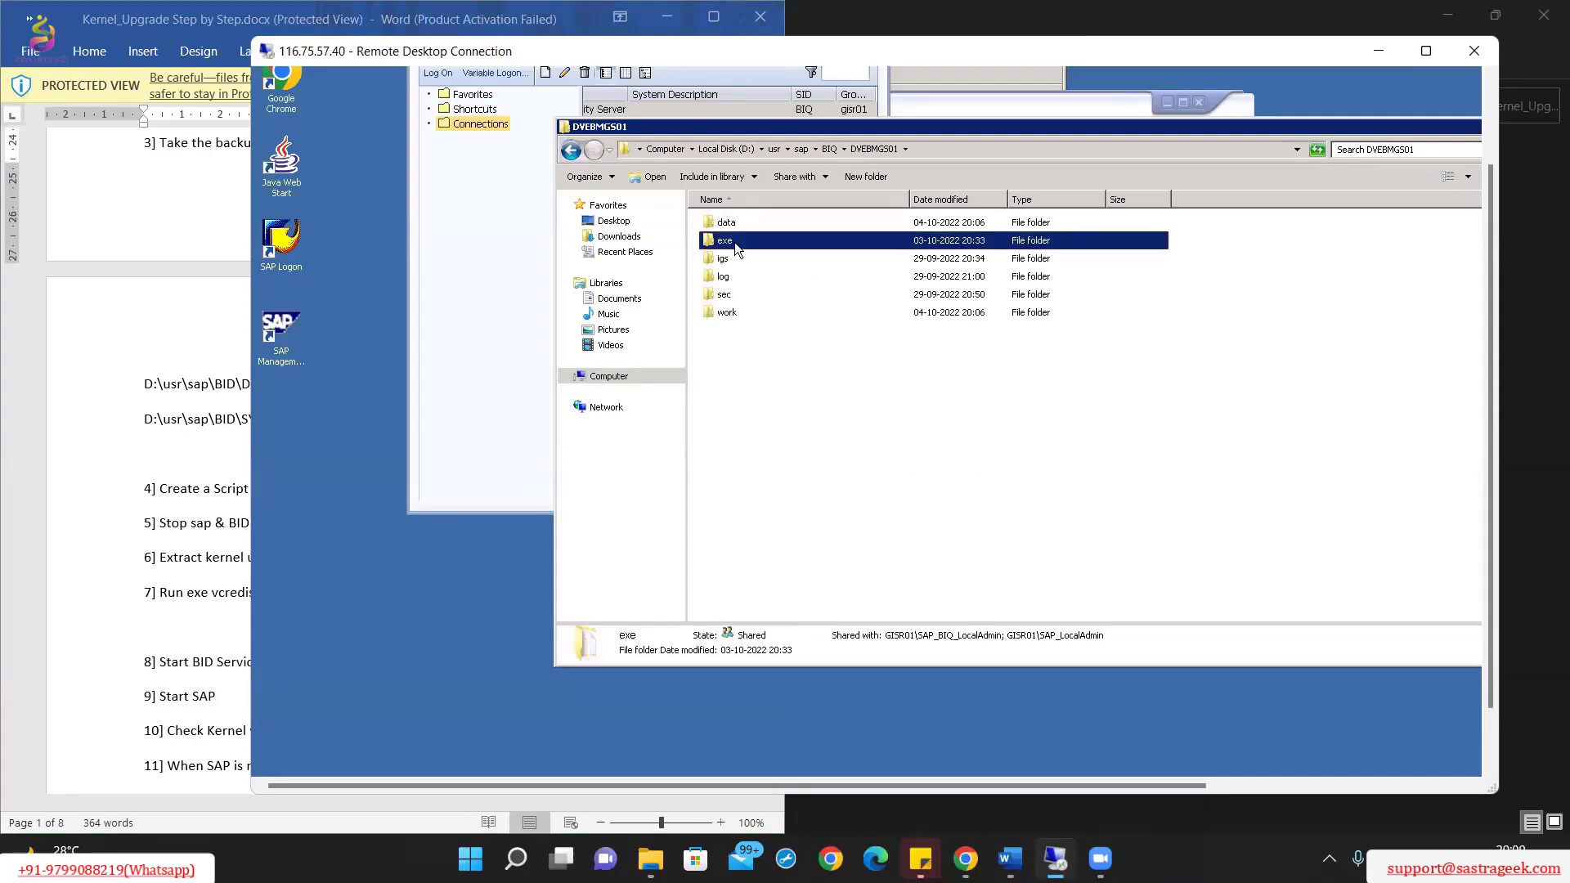
pyautogui.click(148, 336)
pyautogui.click(831, 474)
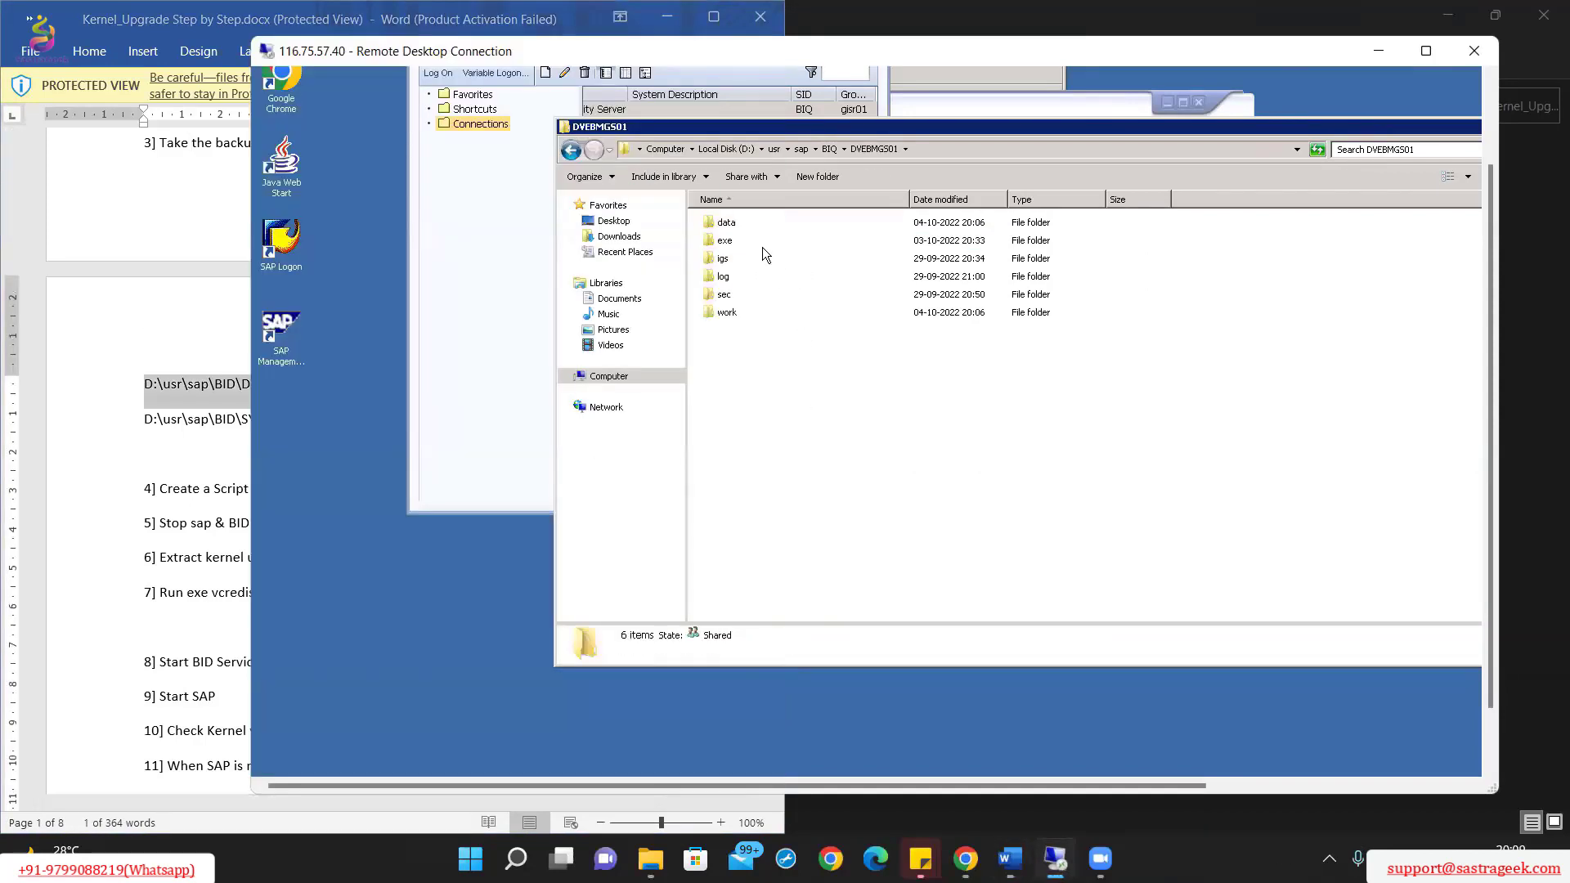
pyautogui.click(754, 243)
pyautogui.rightClick(754, 242)
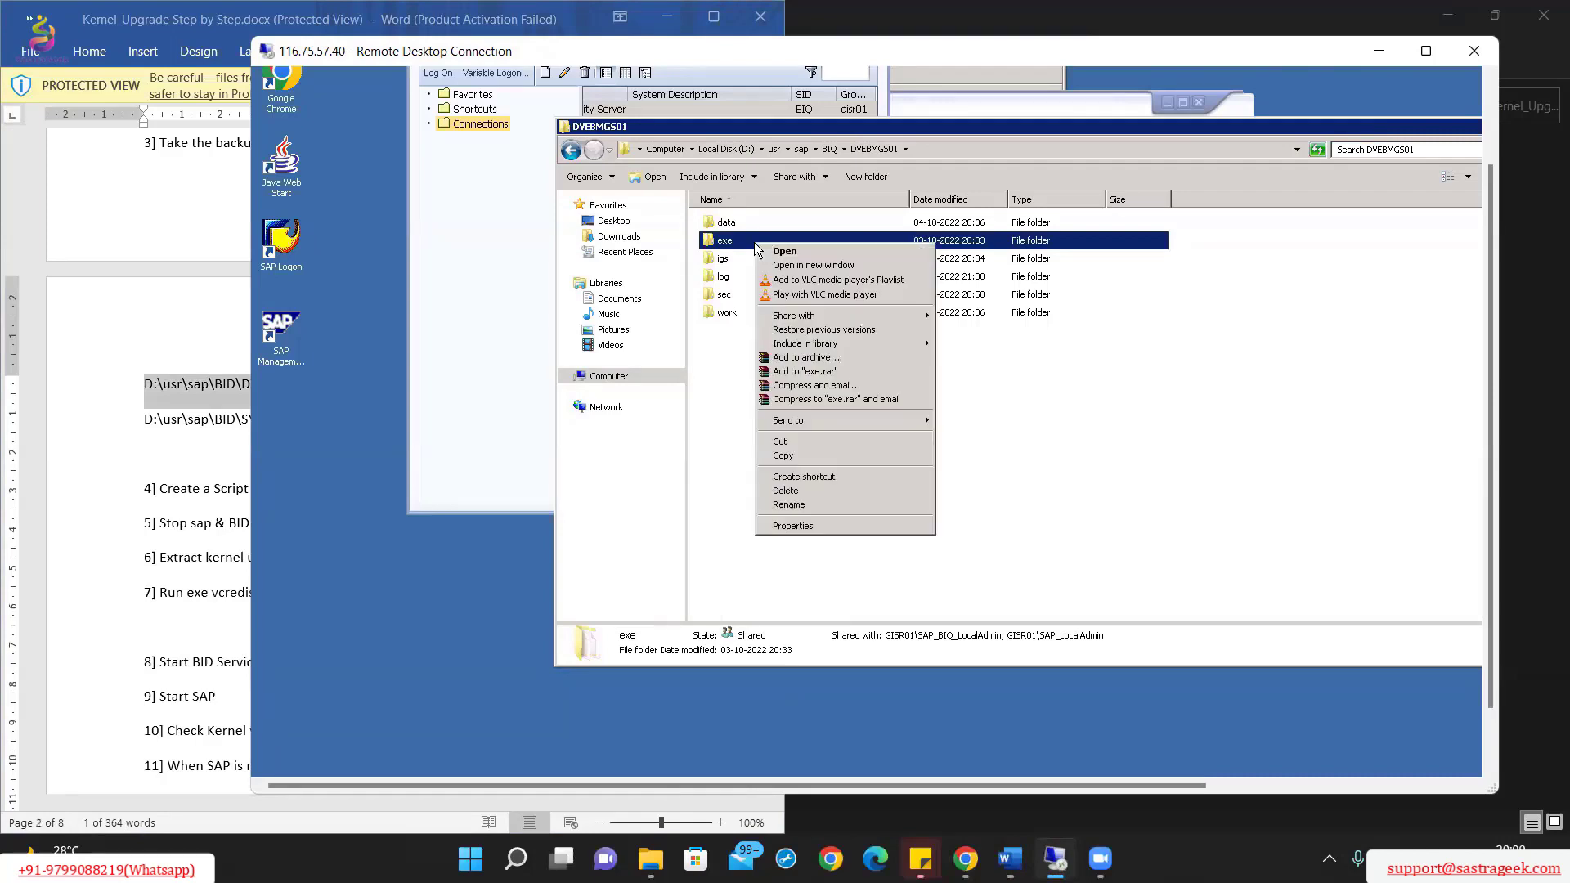
pyautogui.click(818, 454)
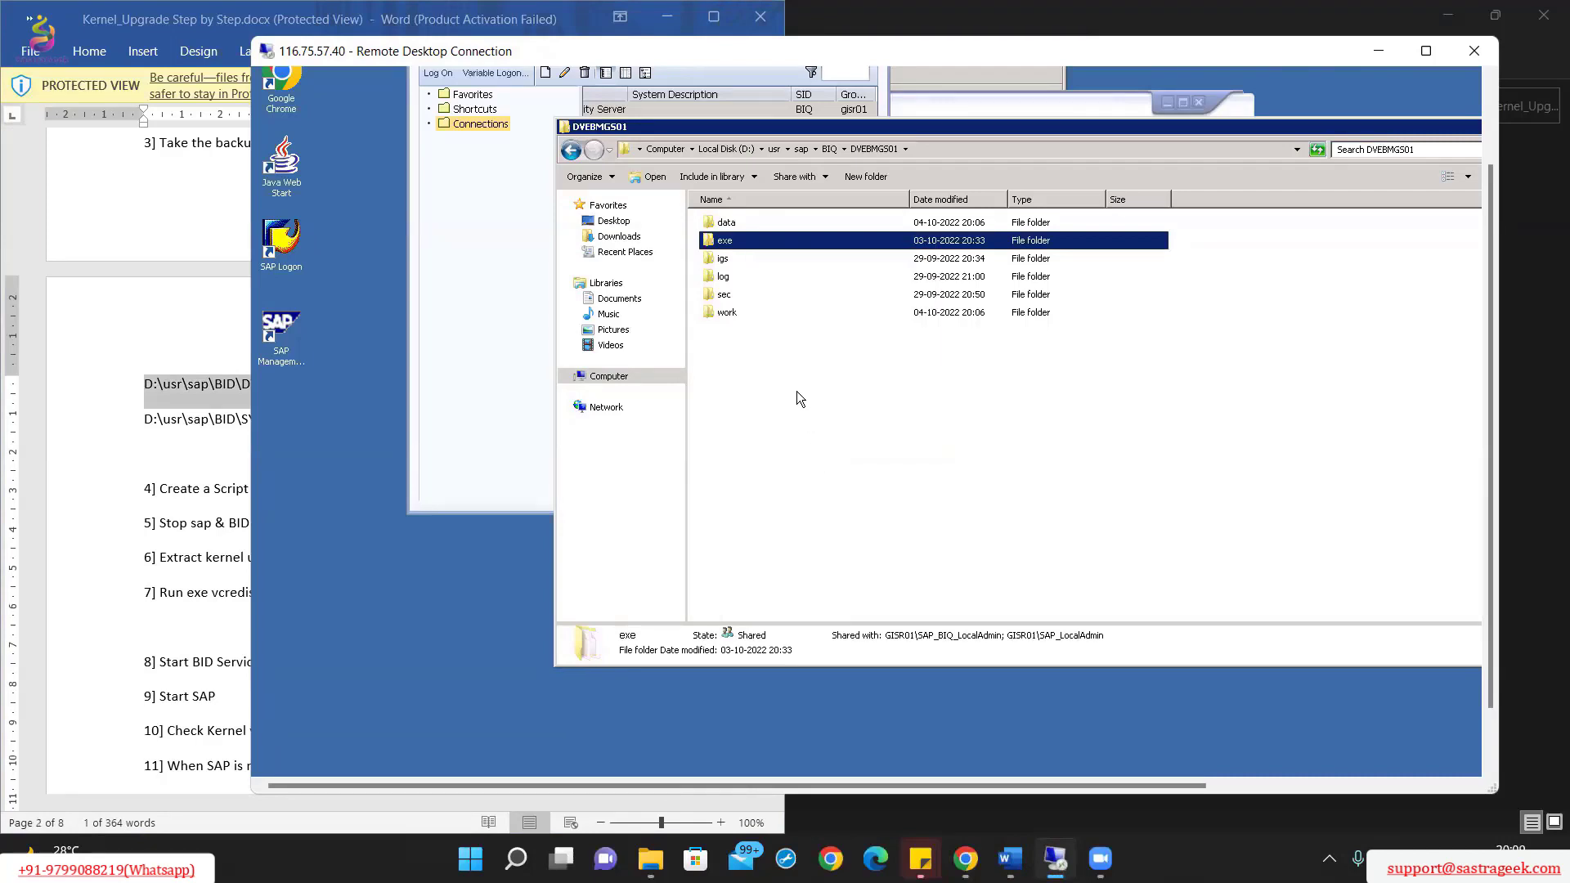
pyautogui.click(796, 391)
pyautogui.rightClick(796, 391)
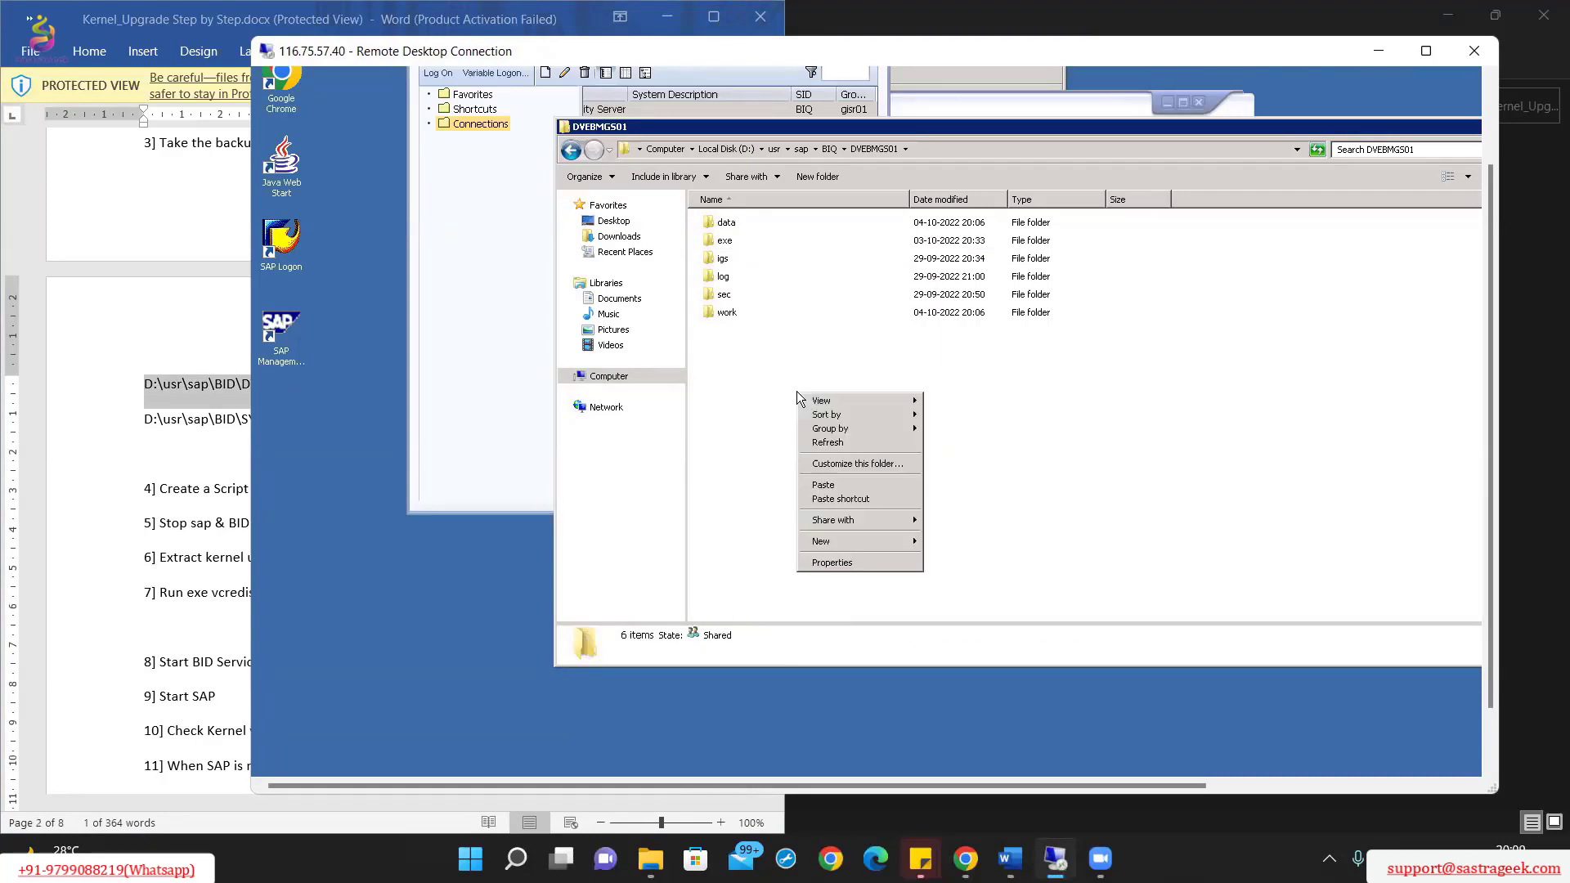
pyautogui.click(839, 486)
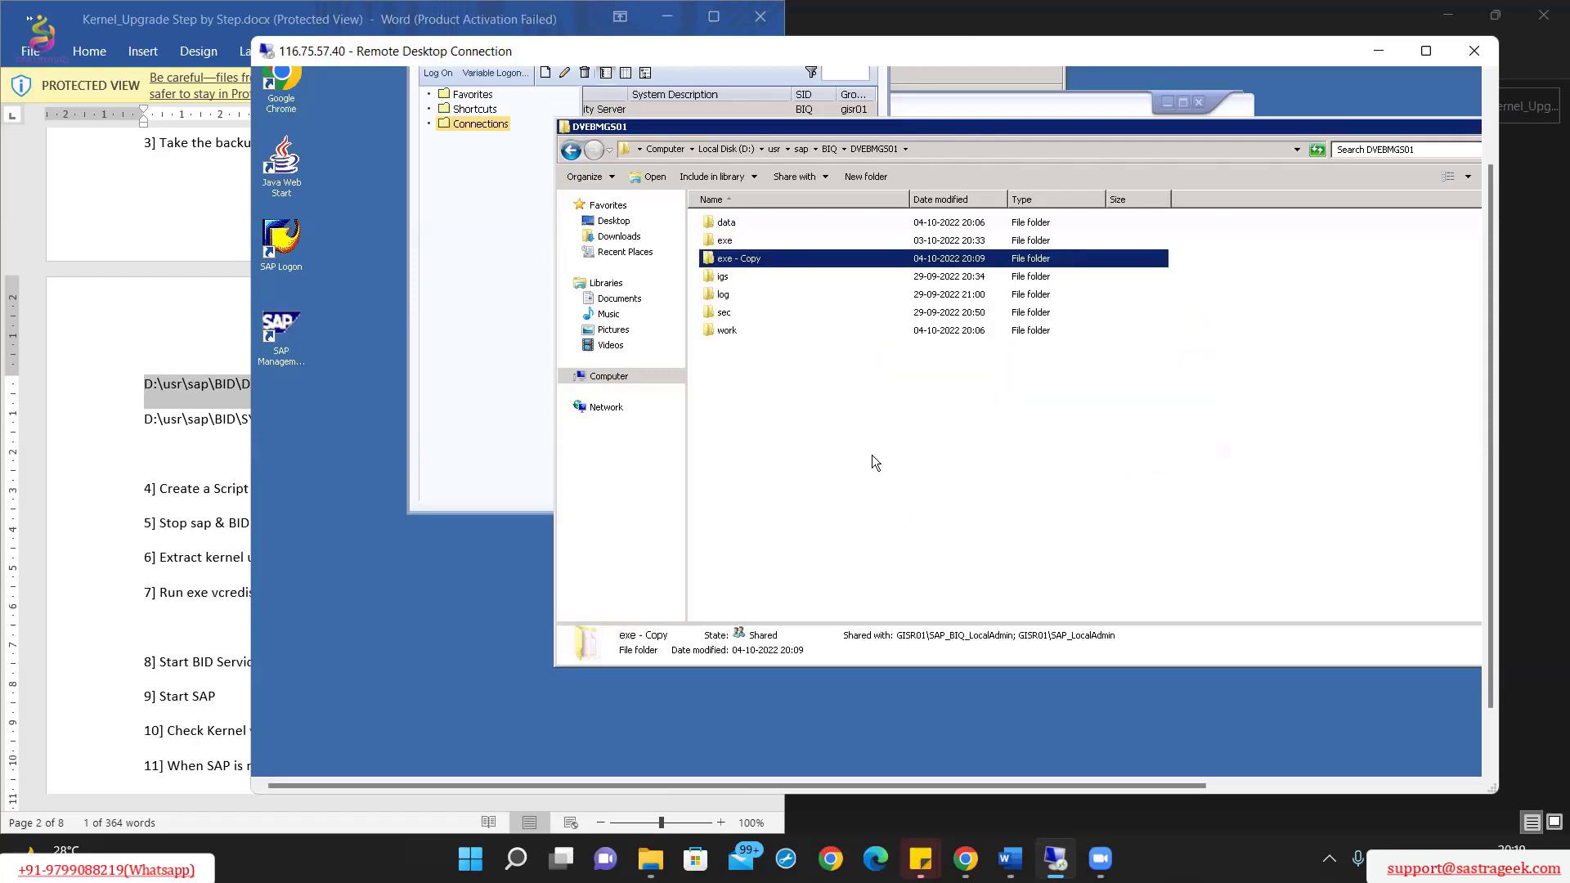
# Step: Go up to the BIQ folder and open its SYS folder
pyautogui.click(828, 154)
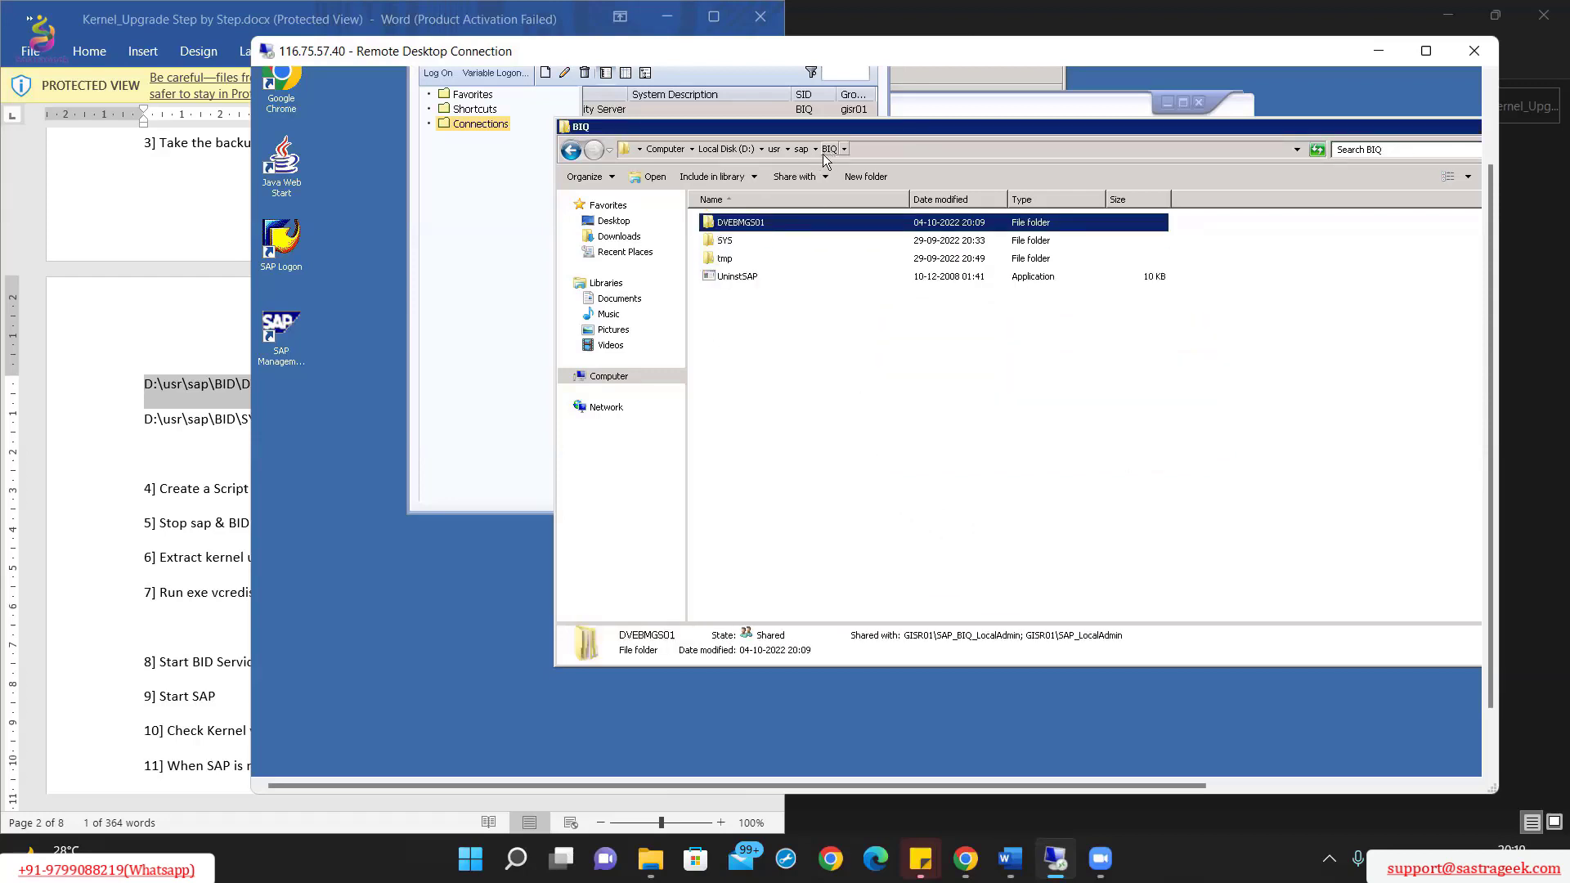
pyautogui.click(91, 458)
pyautogui.click(787, 297)
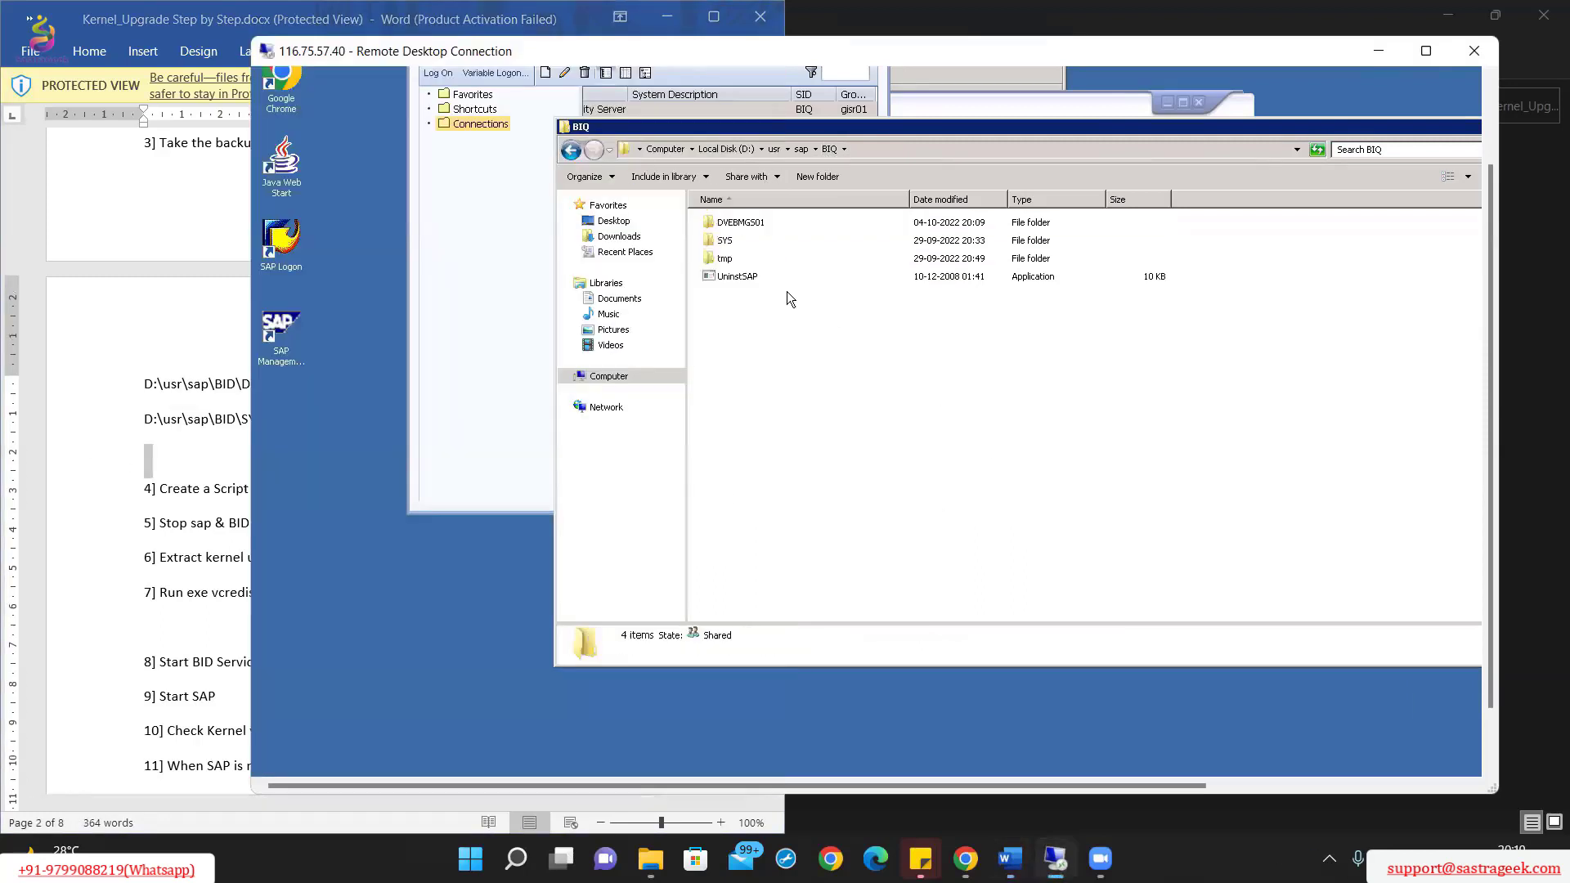
pyautogui.doubleClick(726, 240)
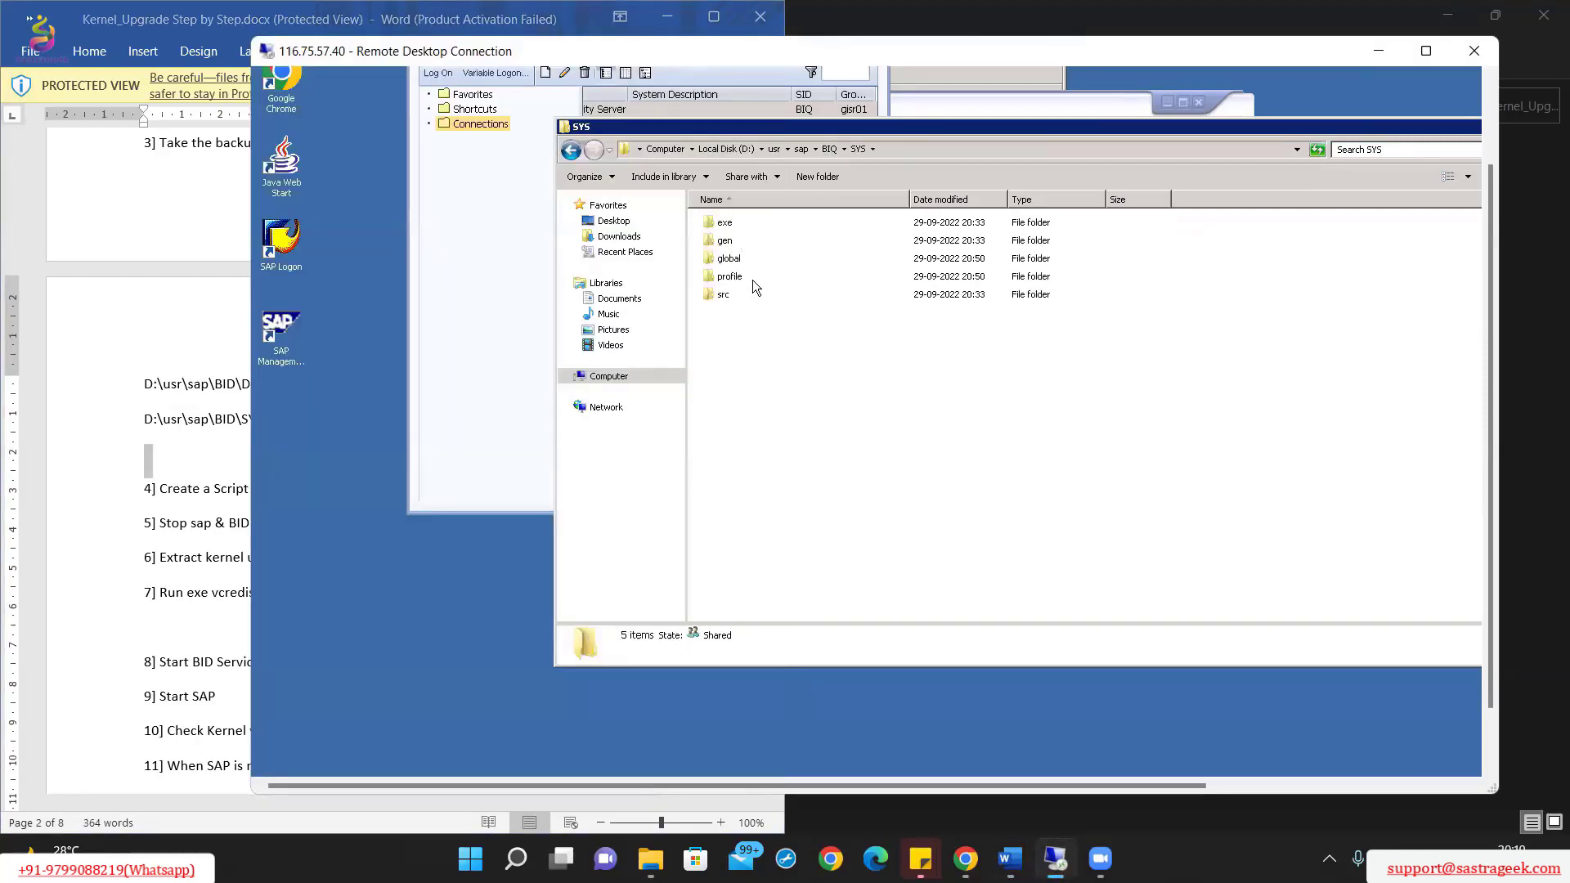
# Step: Copy SYS's exe folder and paste it as an 'exe - Copy' backup
pyautogui.click(743, 222)
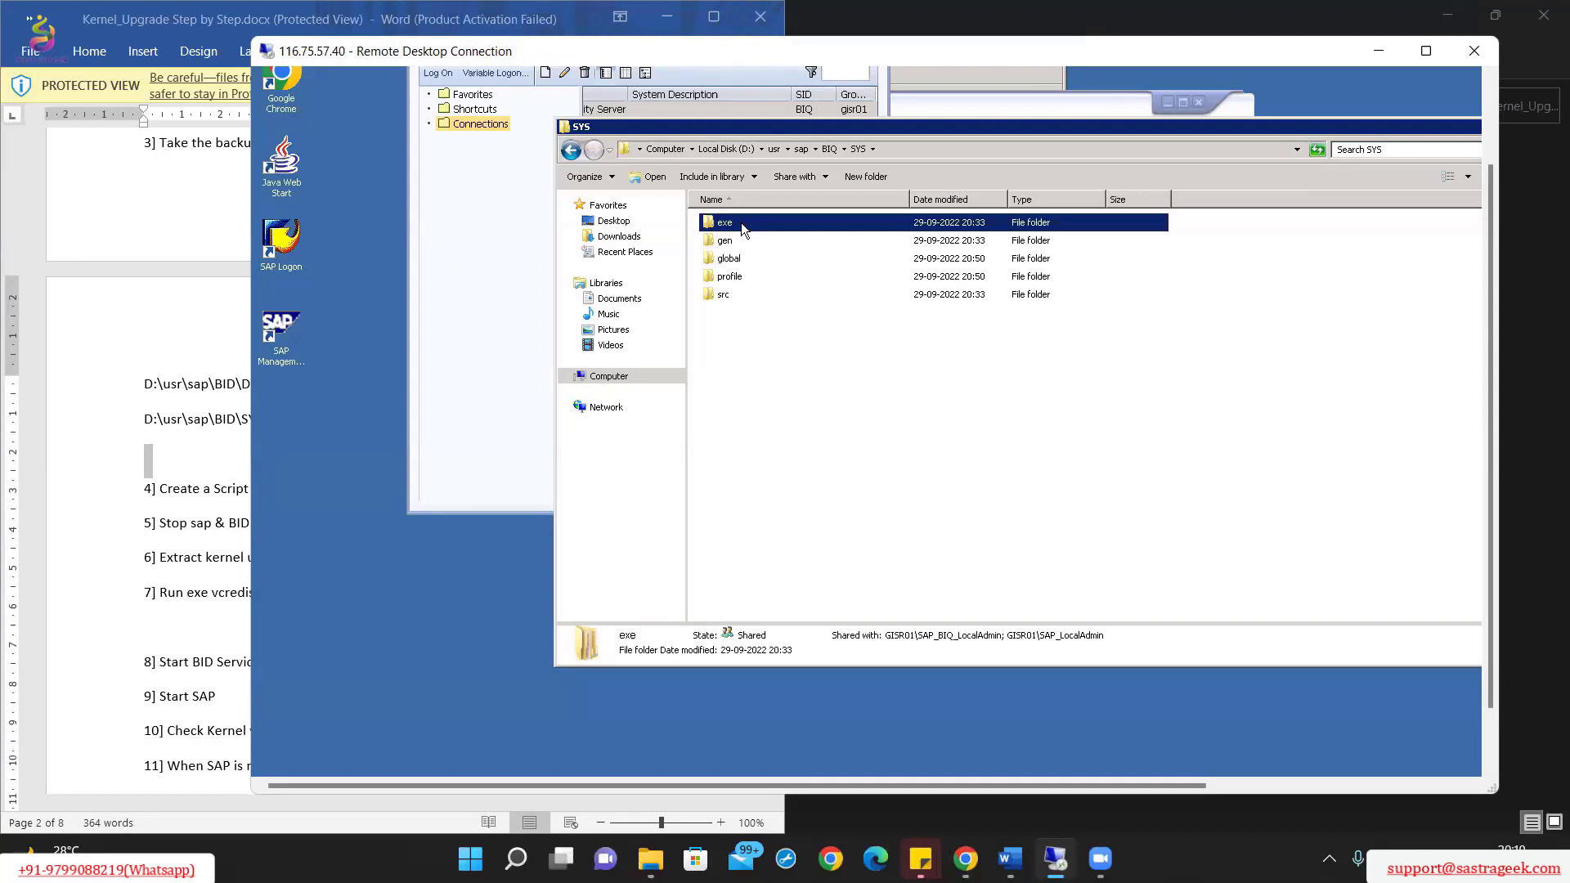
pyautogui.rightClick(740, 222)
pyautogui.click(815, 437)
pyautogui.click(838, 396)
pyautogui.rightClick(838, 391)
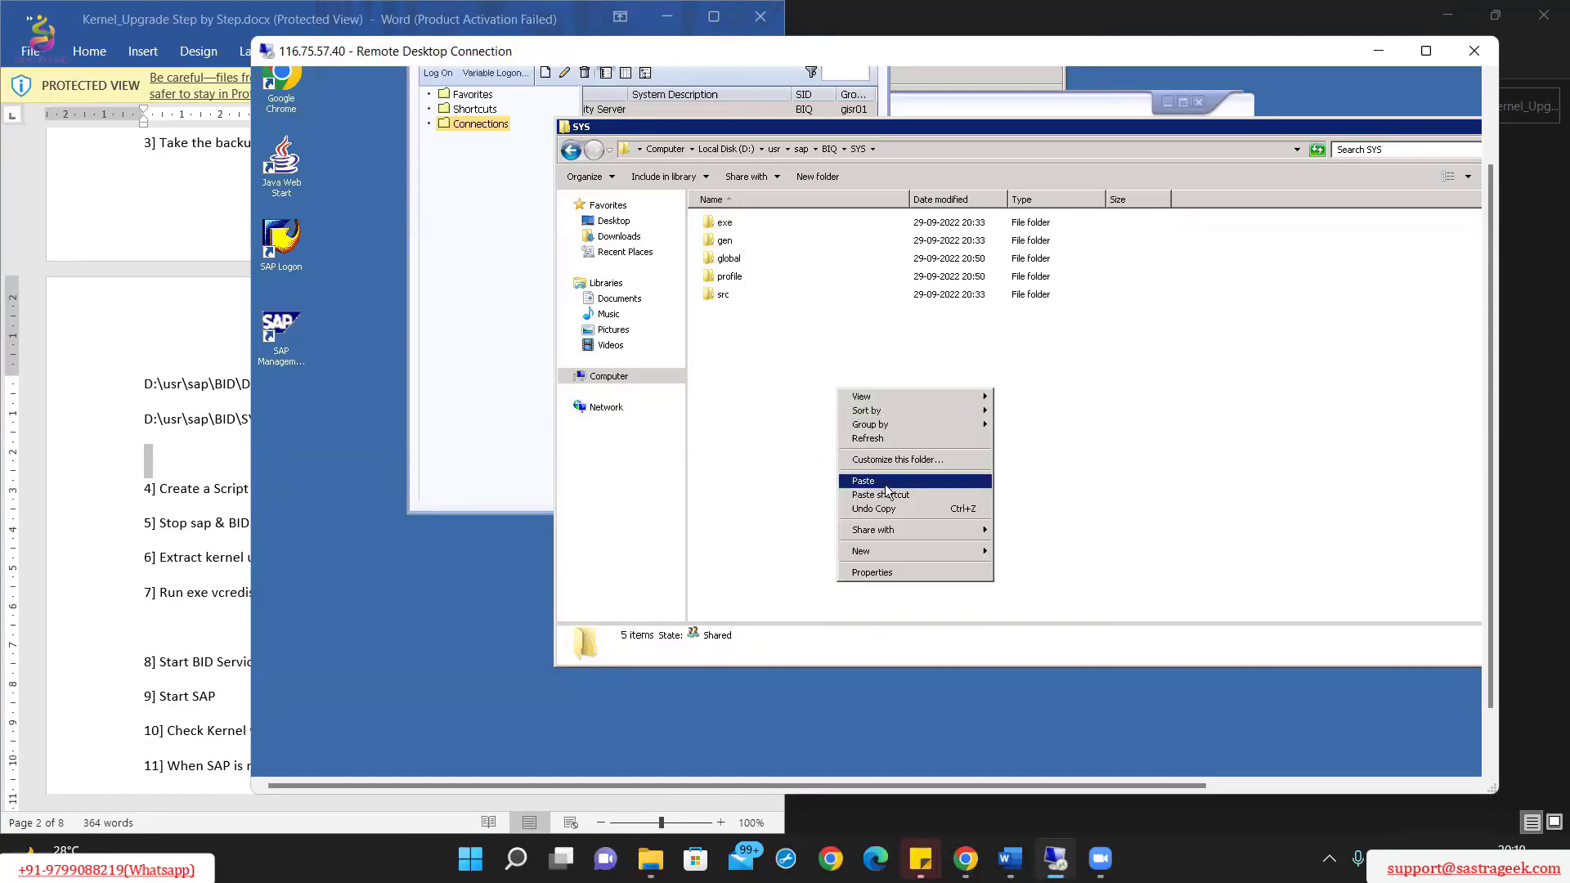
pyautogui.click(865, 481)
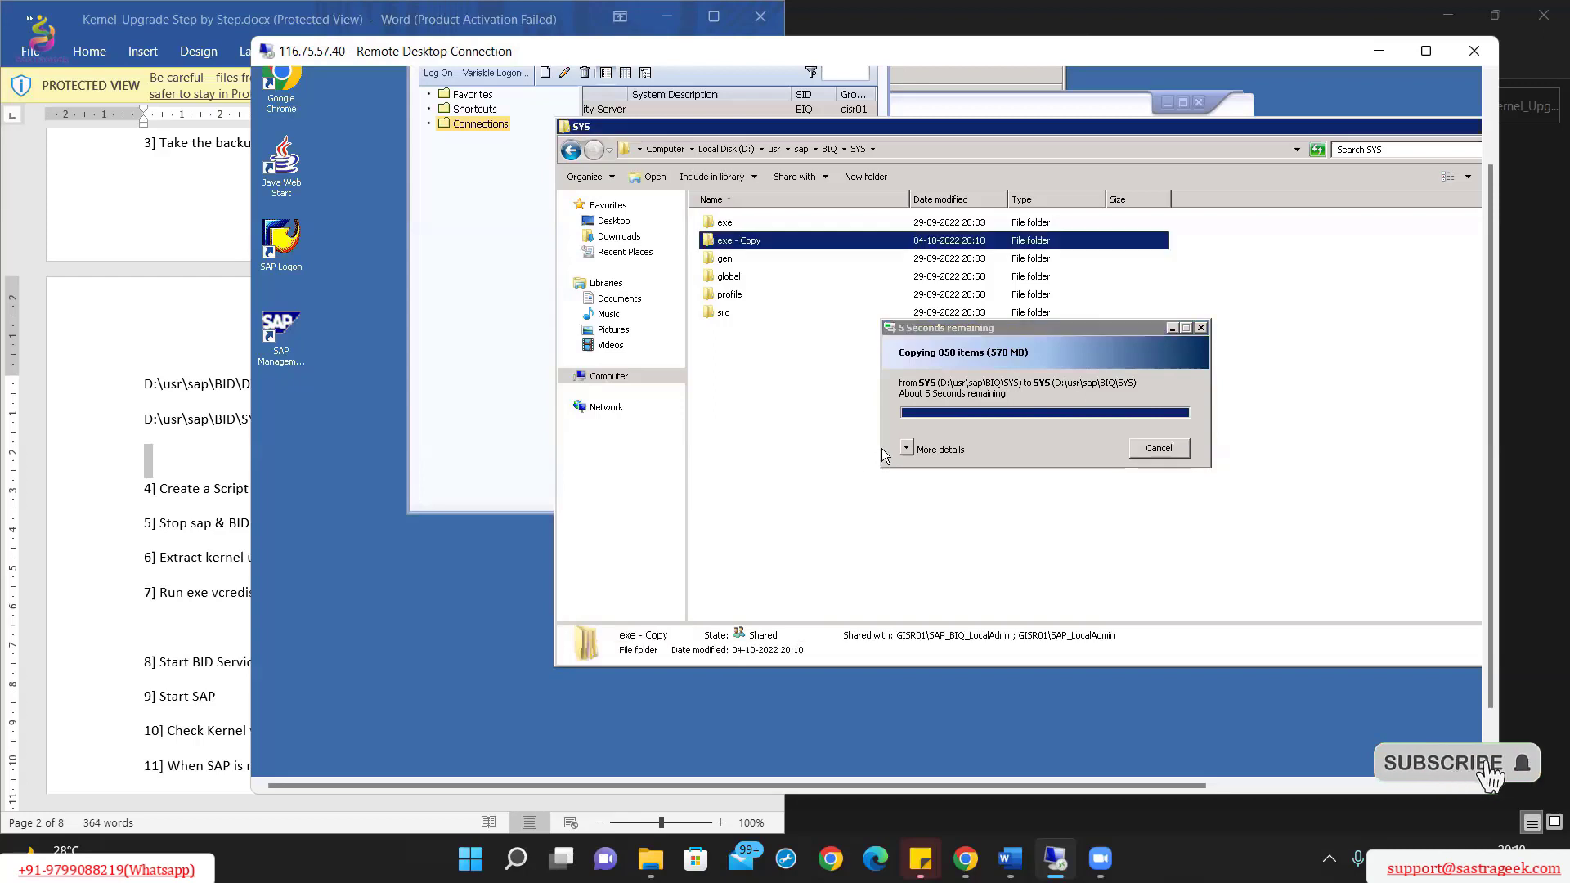
pyautogui.click(168, 378)
pyautogui.scroll(-1, 277, 445)
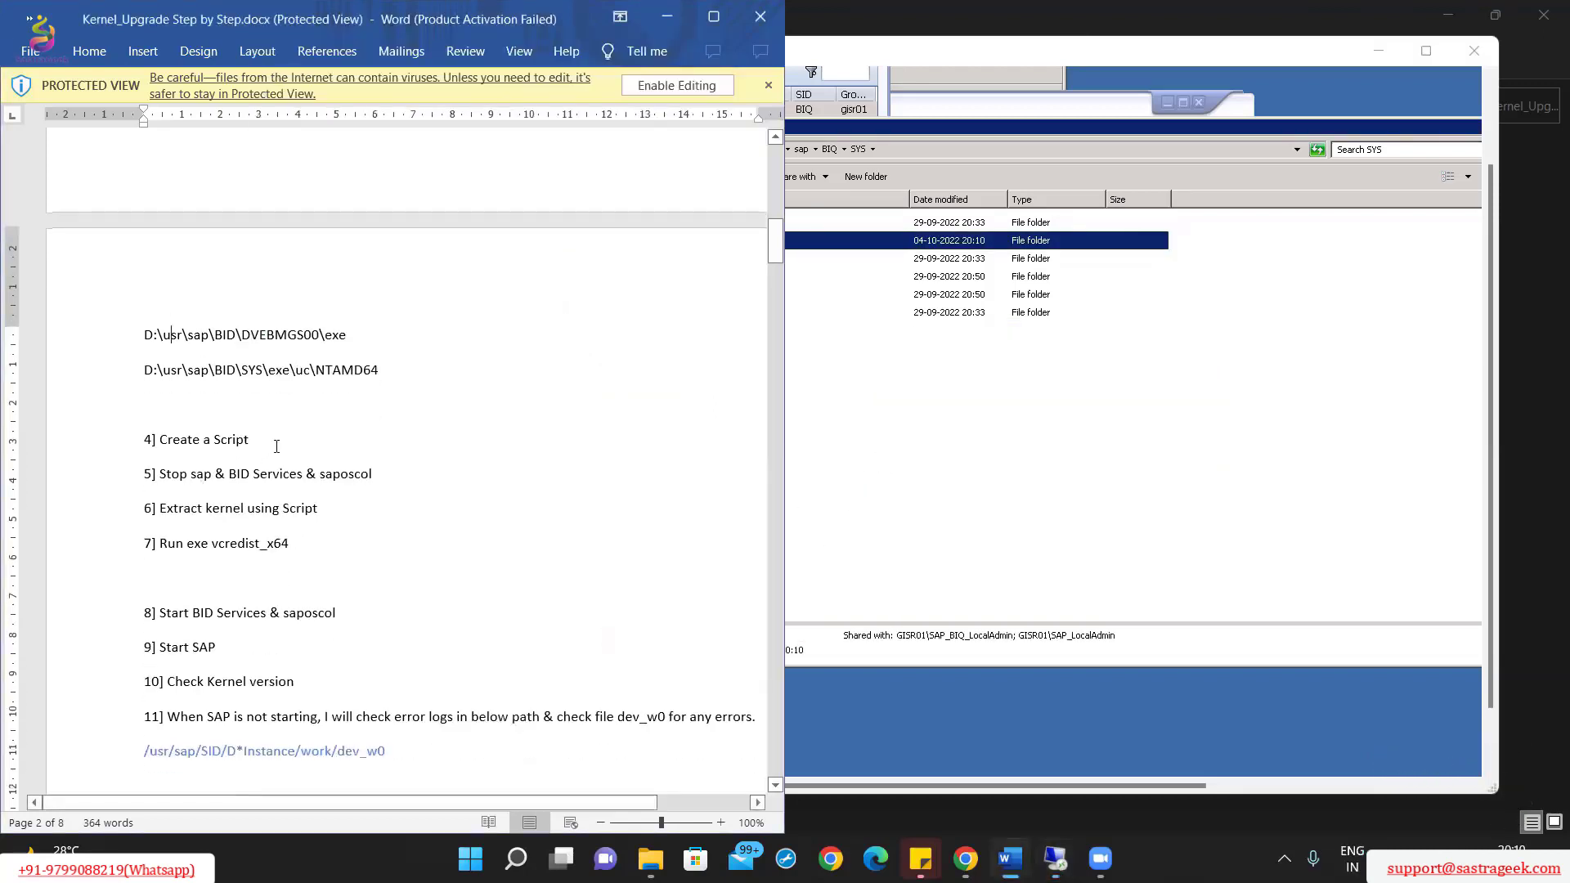
# Step: Open D:\kernel and its Path script beside the SAPEXE_137 and SAPEXEDB_137 archives
pyautogui.click(881, 410)
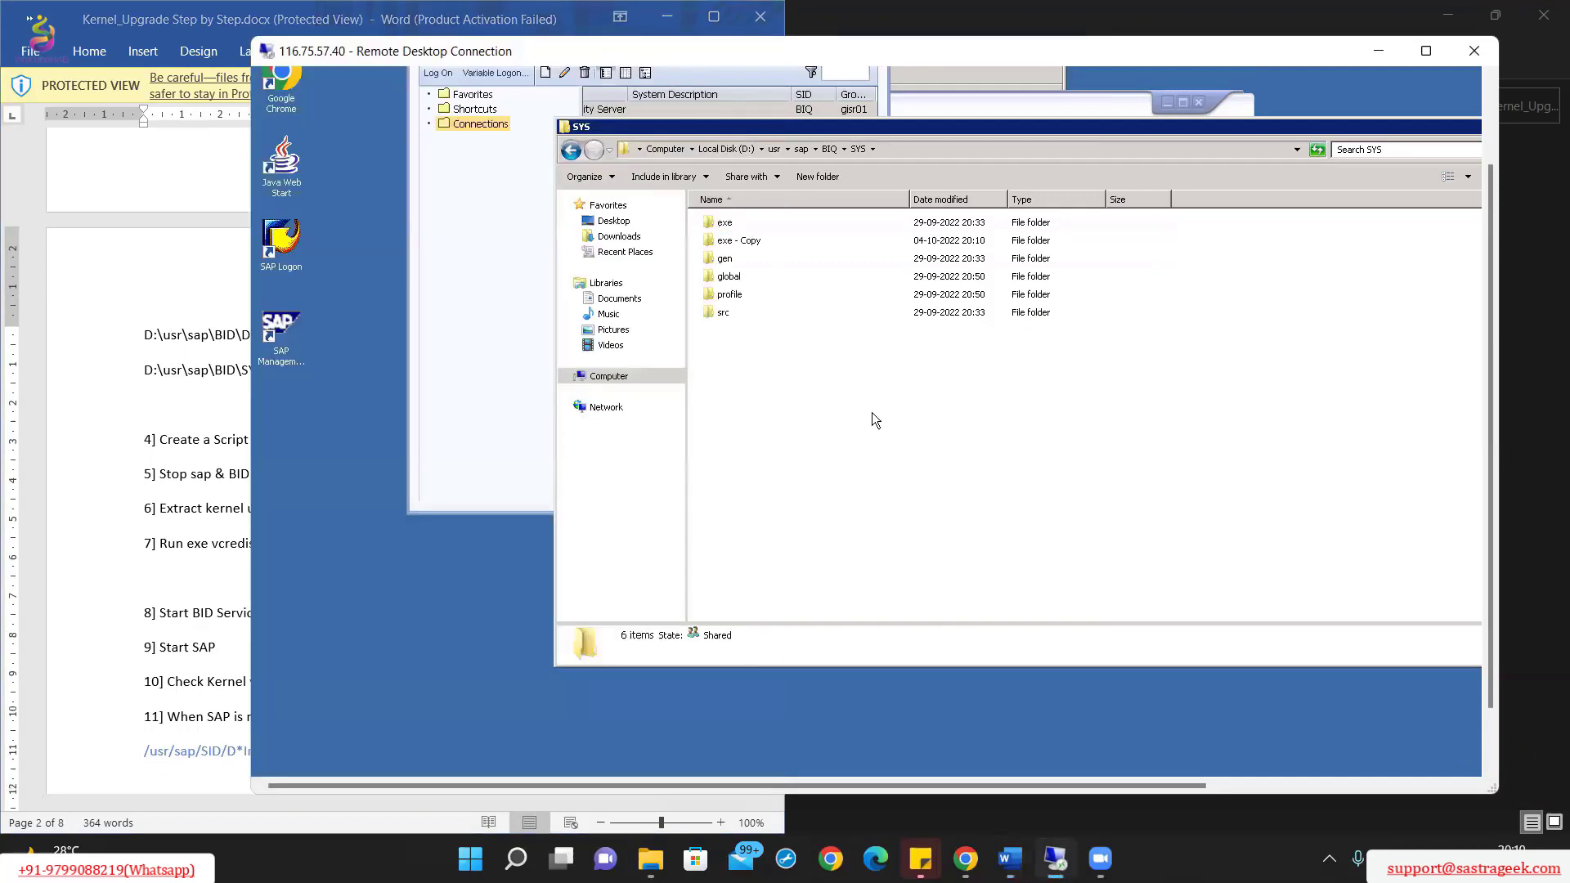
pyautogui.click(223, 440)
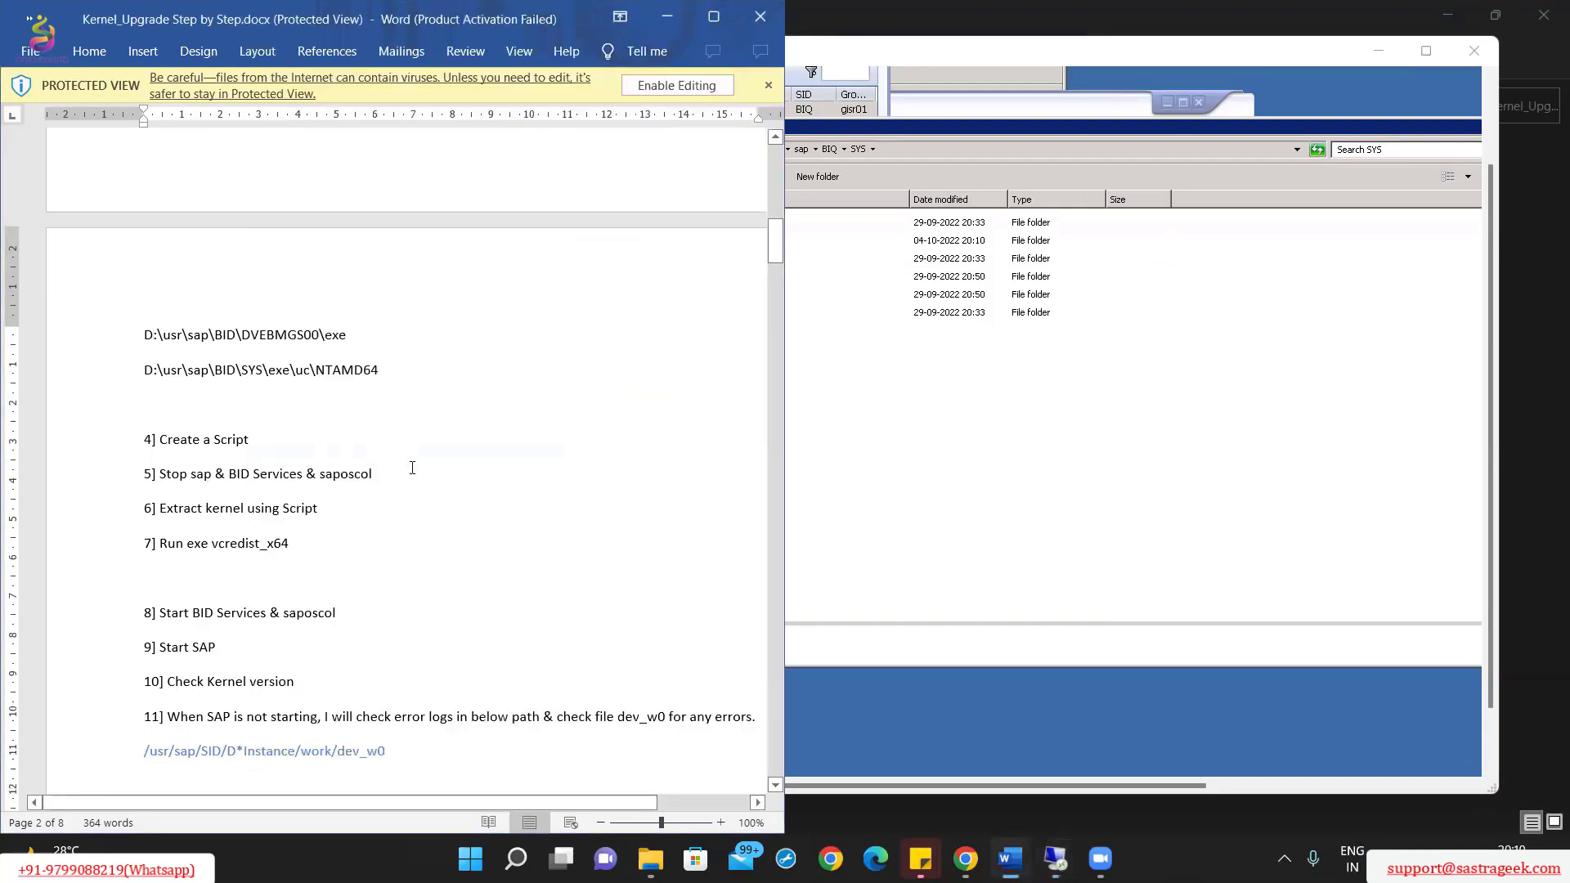
pyautogui.click(934, 466)
pyautogui.click(718, 154)
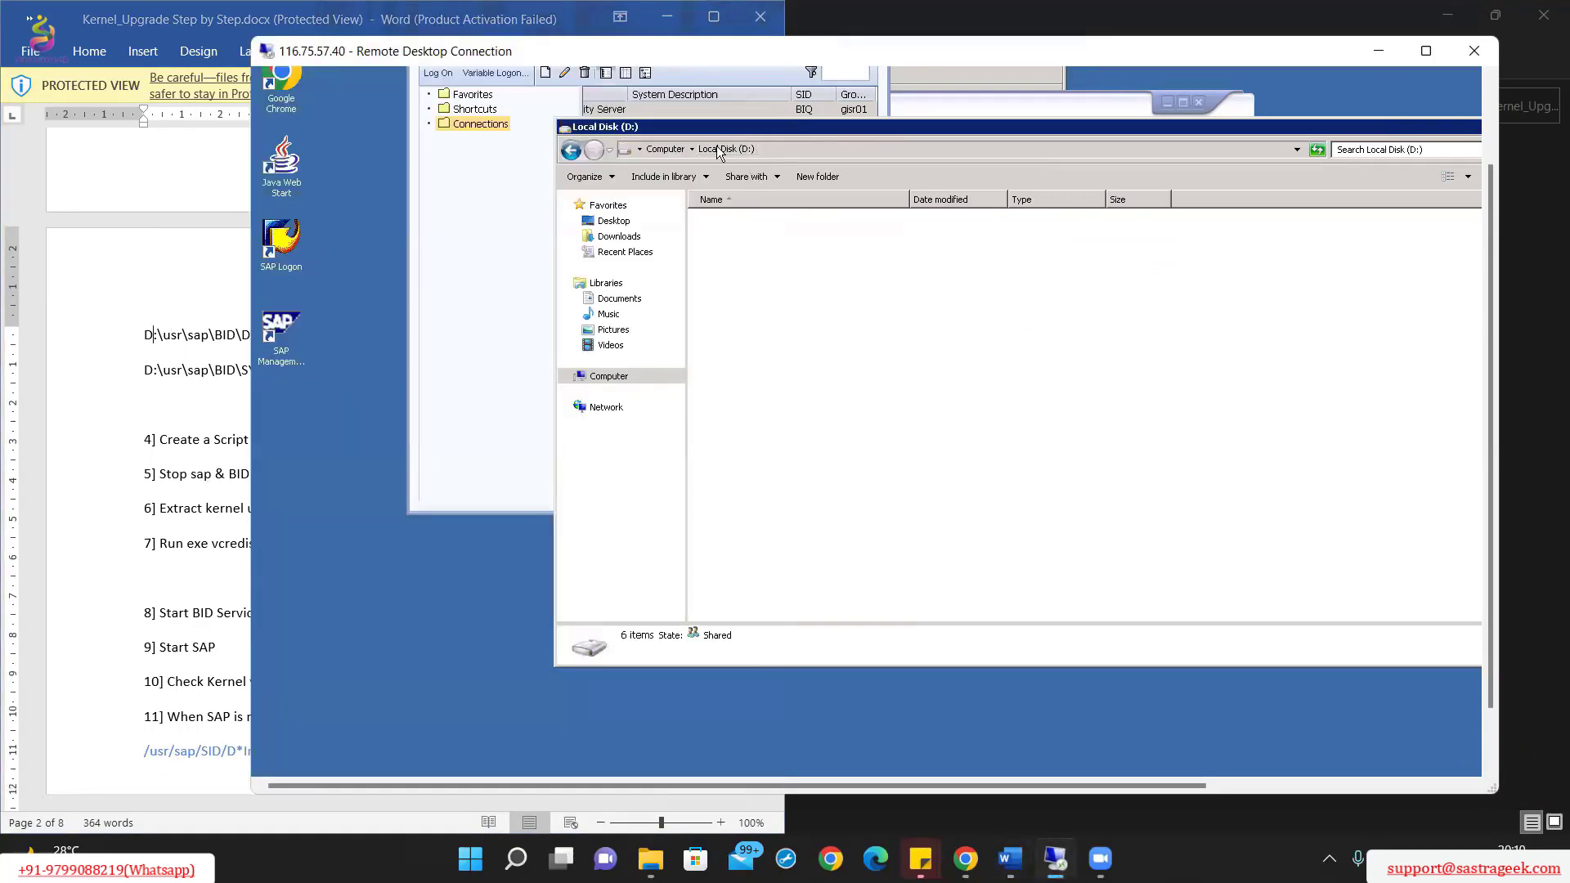
pyautogui.doubleClick(749, 245)
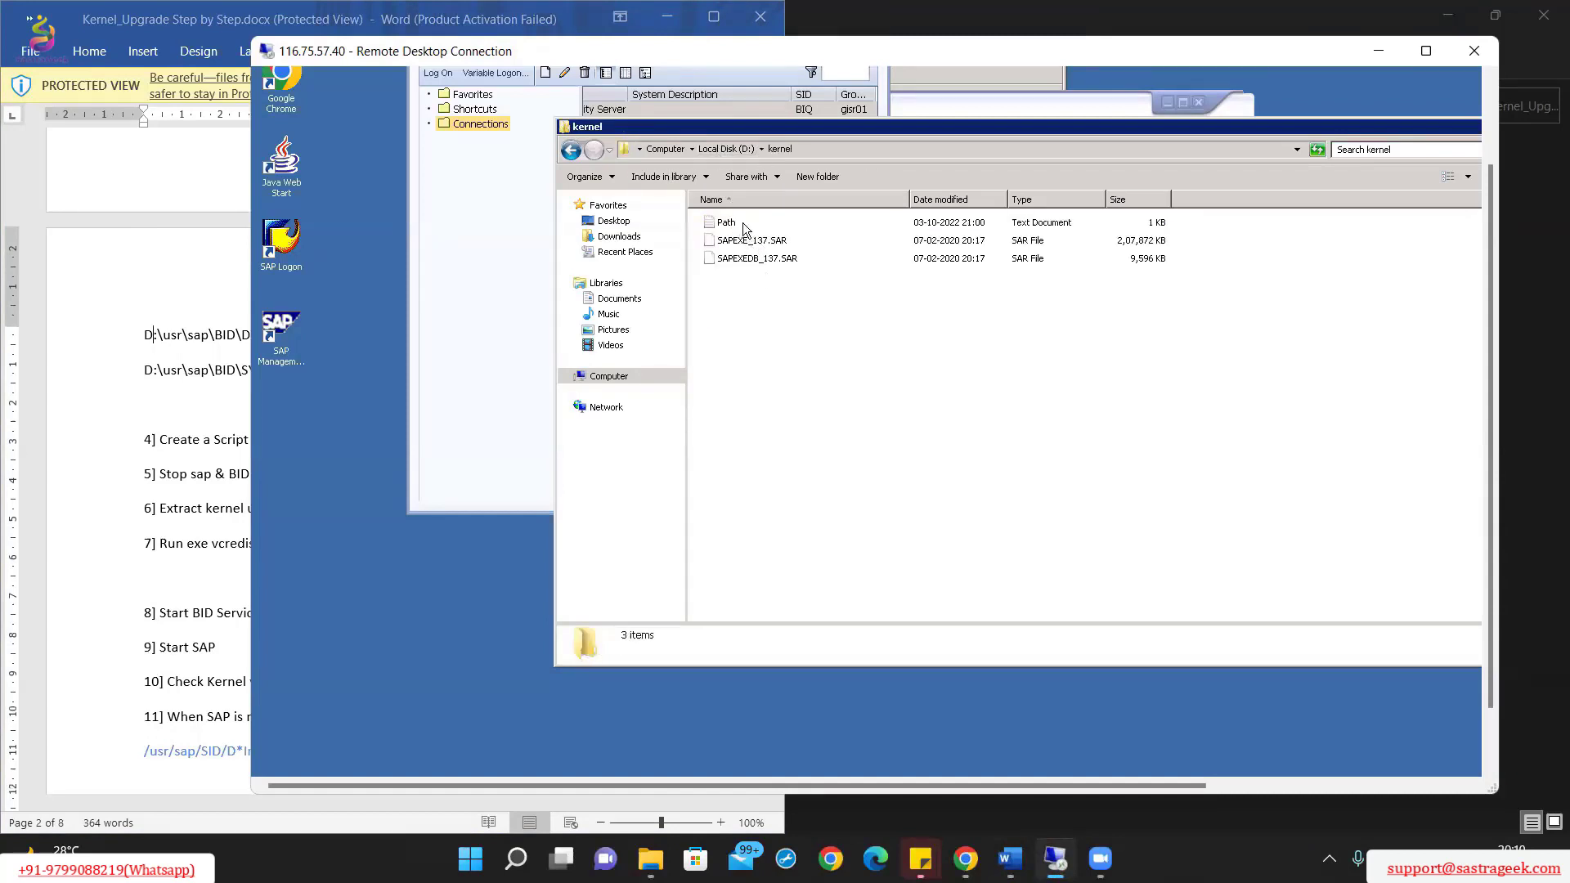
pyautogui.doubleClick(743, 222)
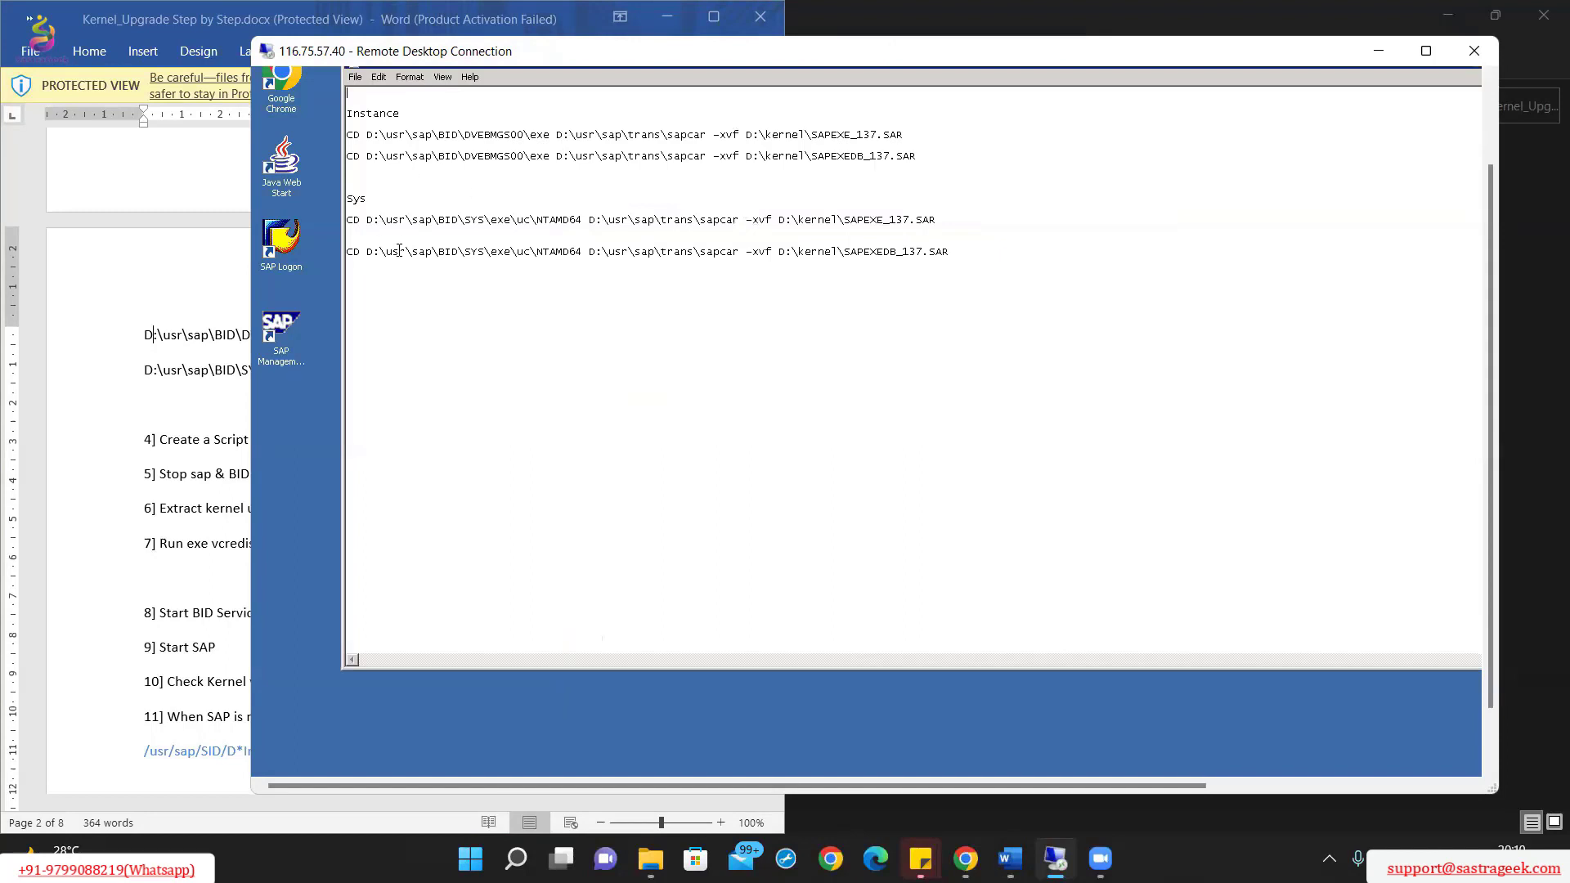
# Step: Change BID to BIQ in the first two command lines of the Path script
pyautogui.click(459, 134)
pyautogui.click(454, 135)
pyautogui.press('BackSpace')
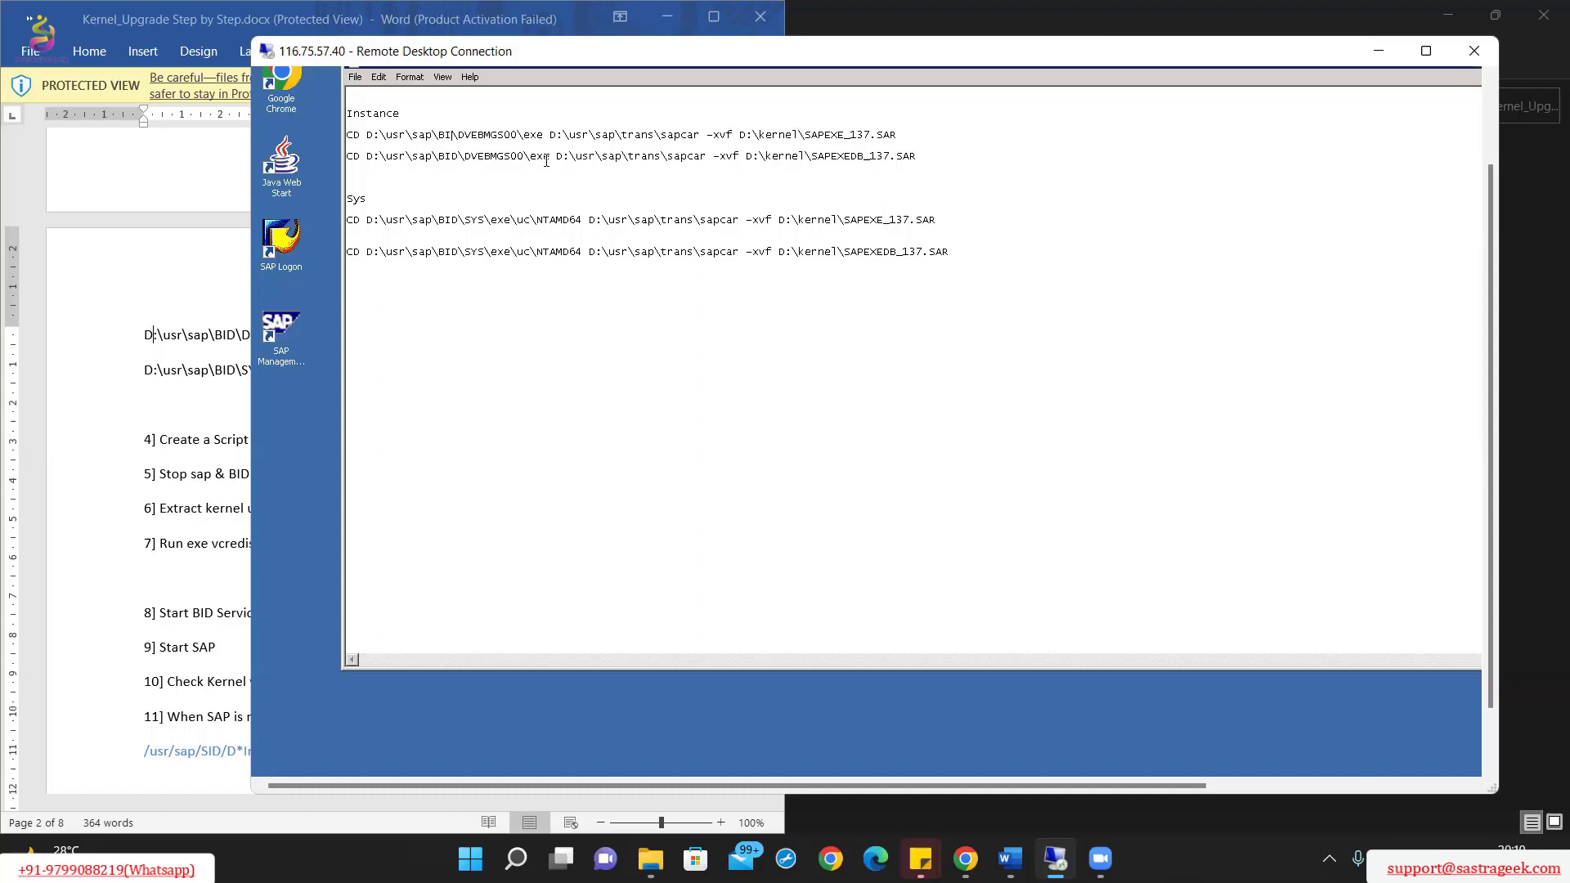
pyautogui.write('Q')
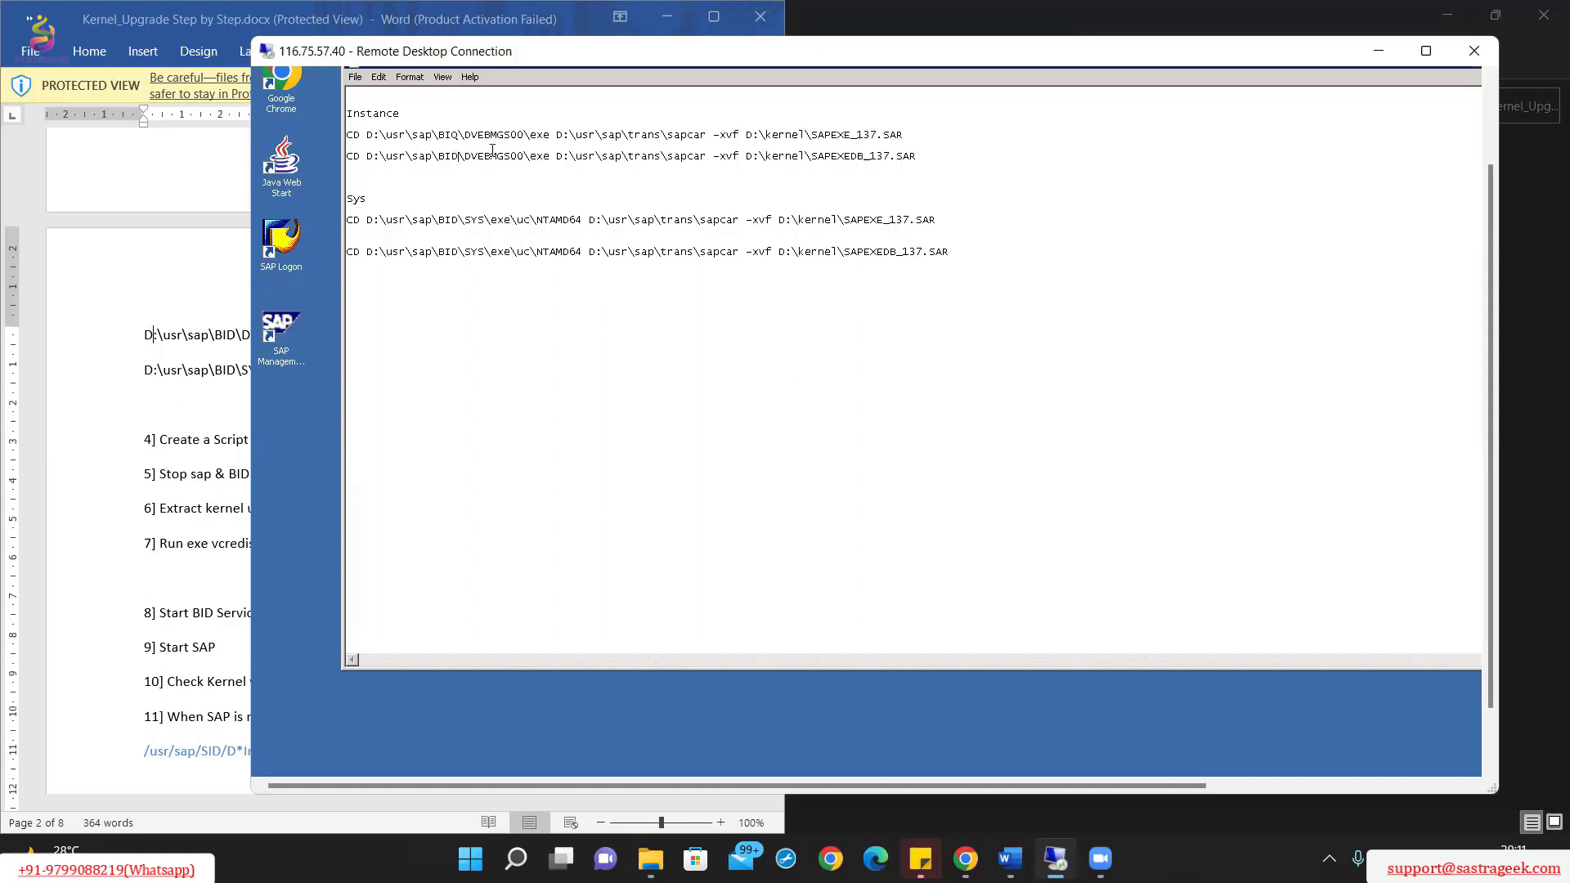
pyautogui.press('BackSpace')
pyautogui.write('Q')
# Step: Change BID to BIQ in the two Sys lines
pyautogui.doubleClick(454, 220)
pyautogui.click(454, 230)
pyautogui.doubleClick(454, 220)
pyautogui.click(456, 221)
pyautogui.press('BackSpace')
pyautogui.write('Q')
pyautogui.press('BackSpace')
pyautogui.write('Q')
# Step: Change DVEBMGS00 to DVEBMGS01 in both instance lines and save the Path file
pyautogui.press('BackSpace')
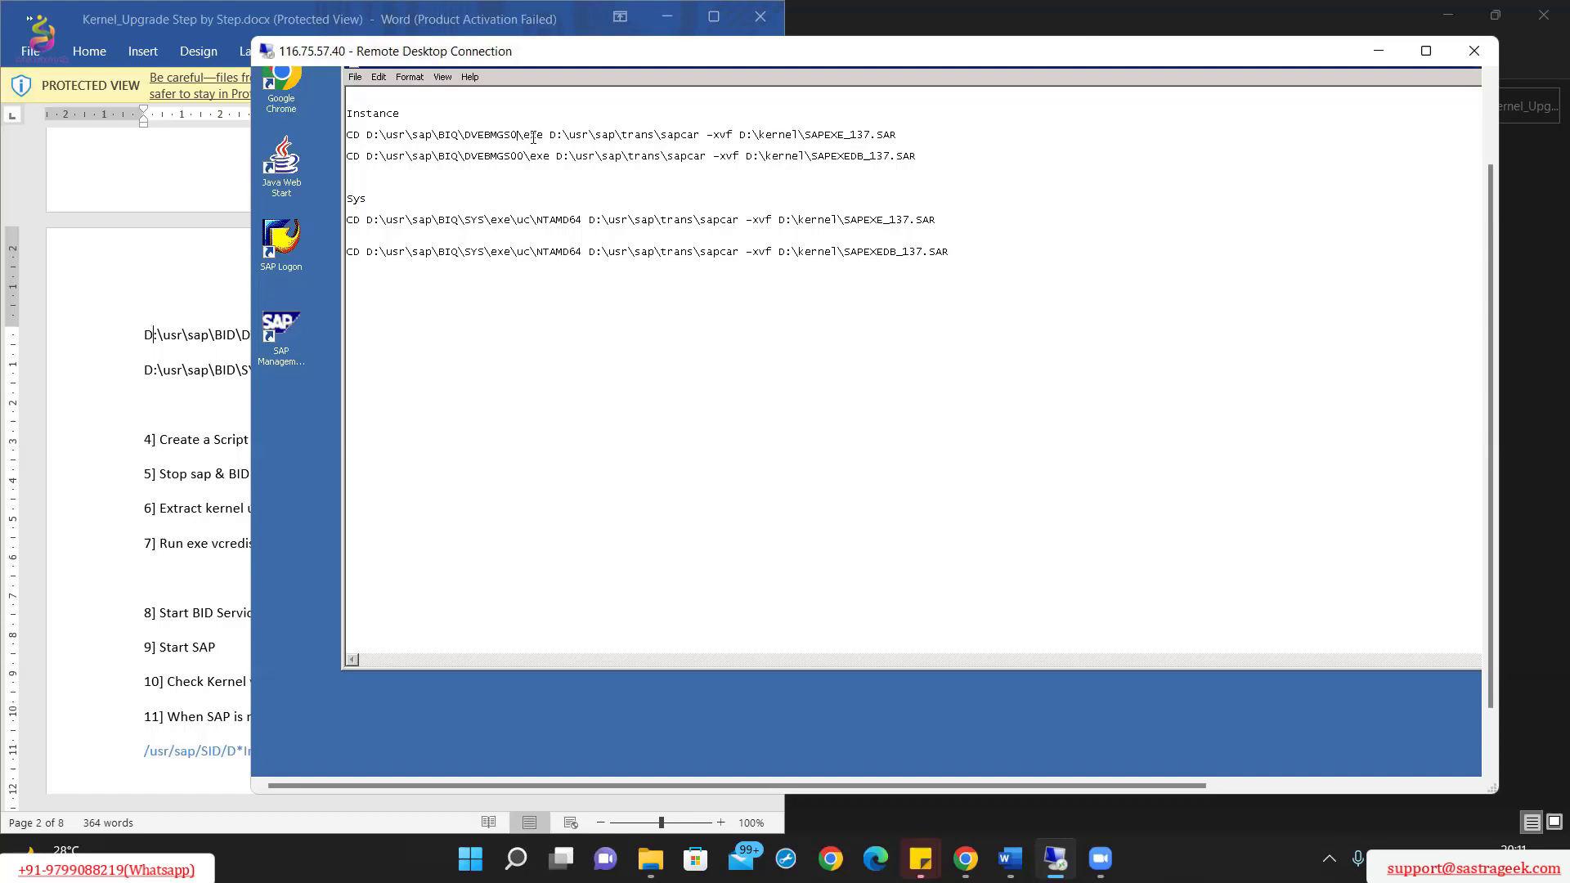
pyautogui.write('1')
pyautogui.press('Down')
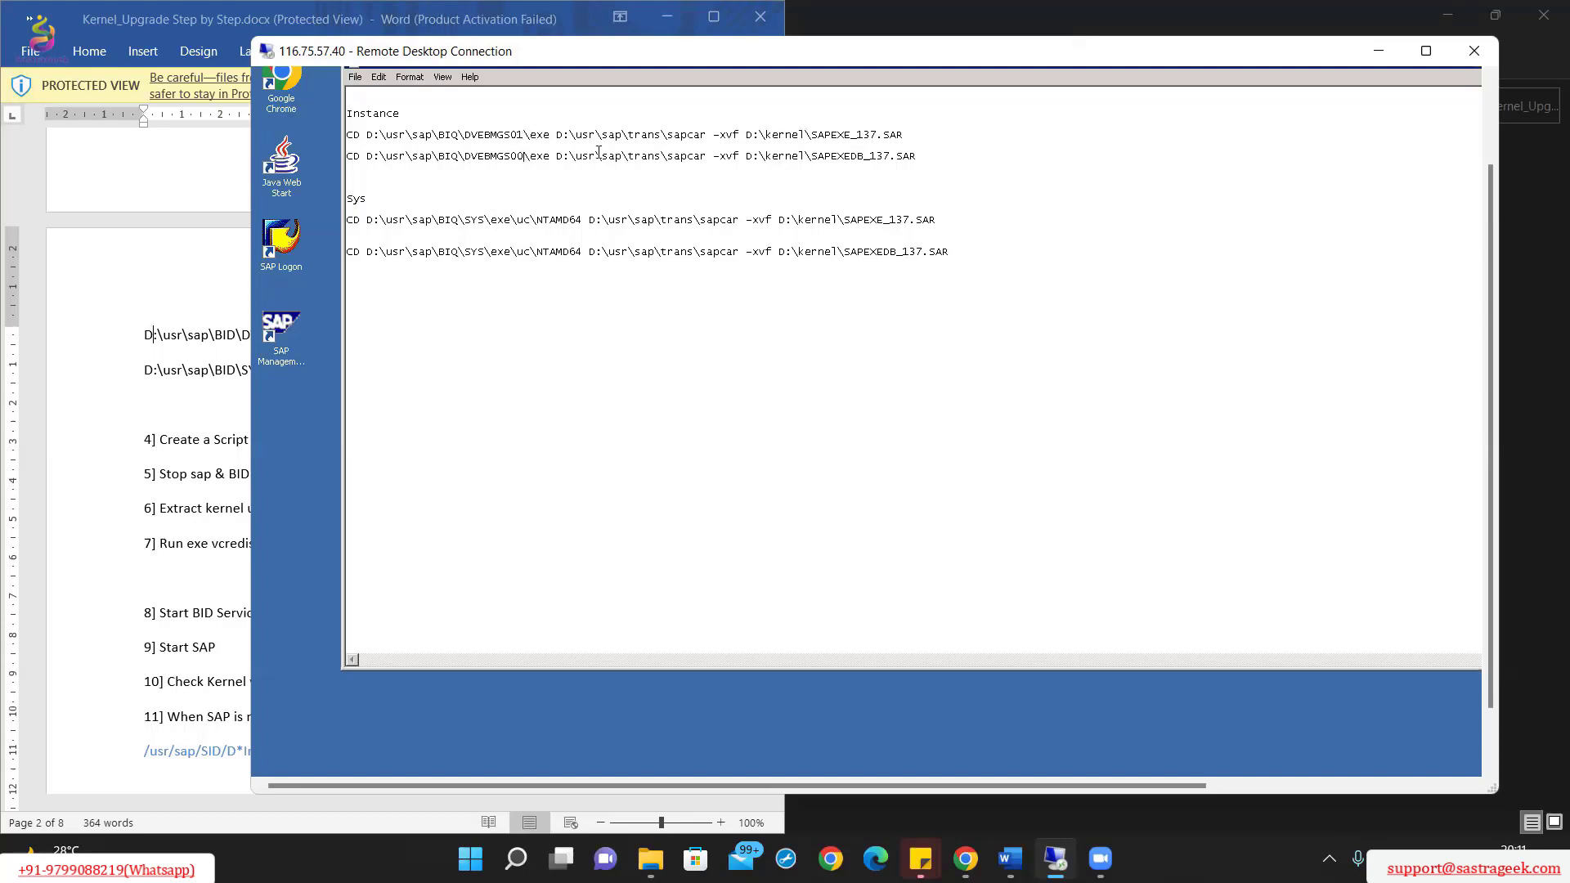
pyautogui.press('BackSpace')
pyautogui.write('1')
pyautogui.click(350, 81)
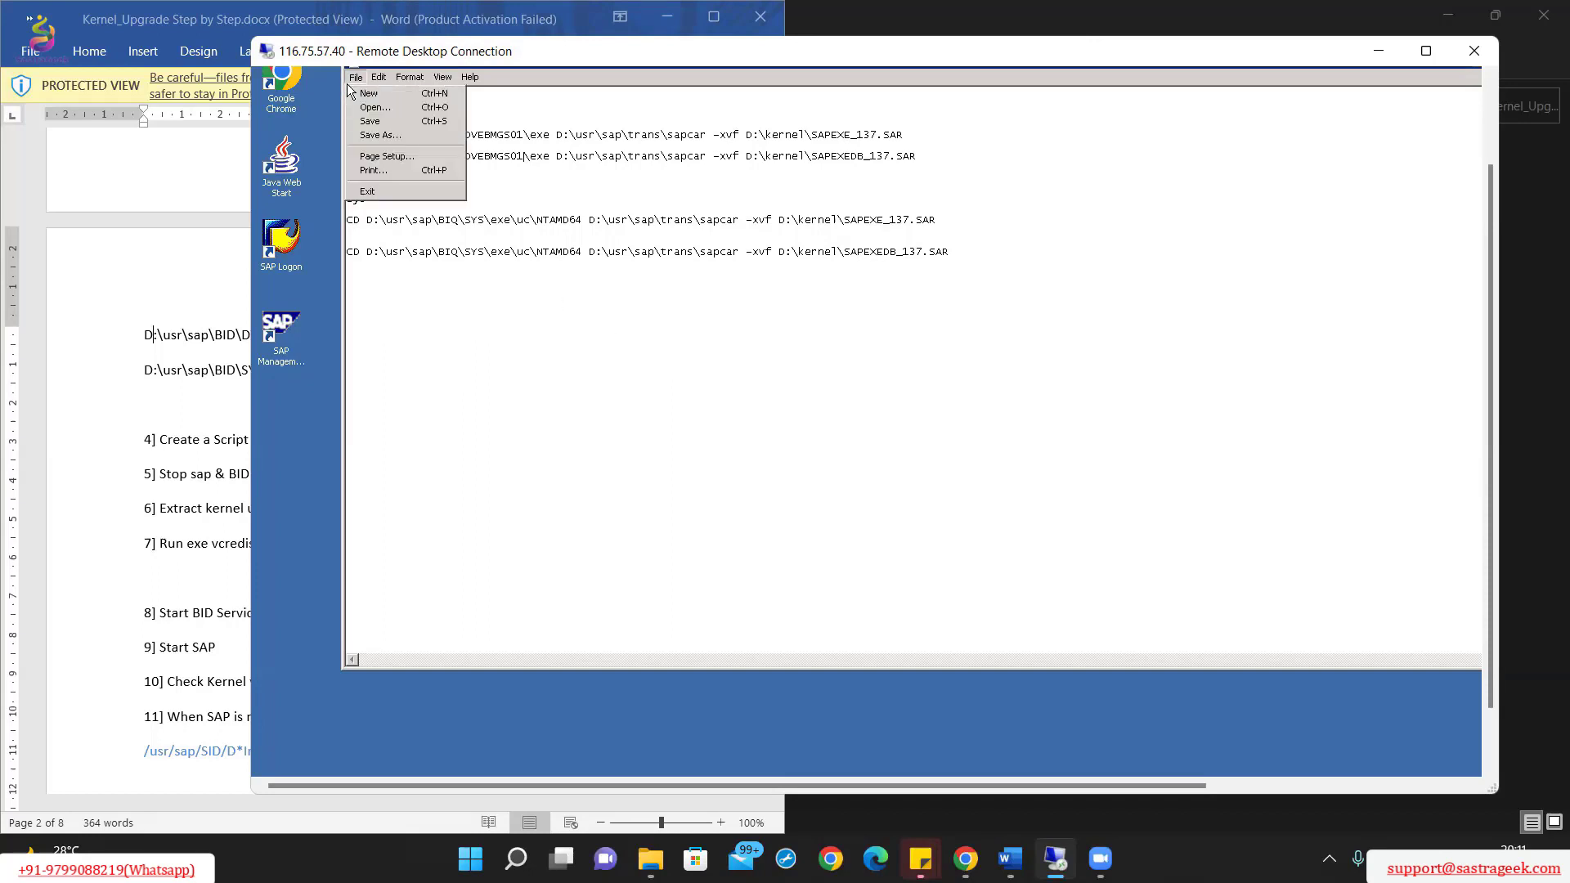
pyautogui.click(380, 119)
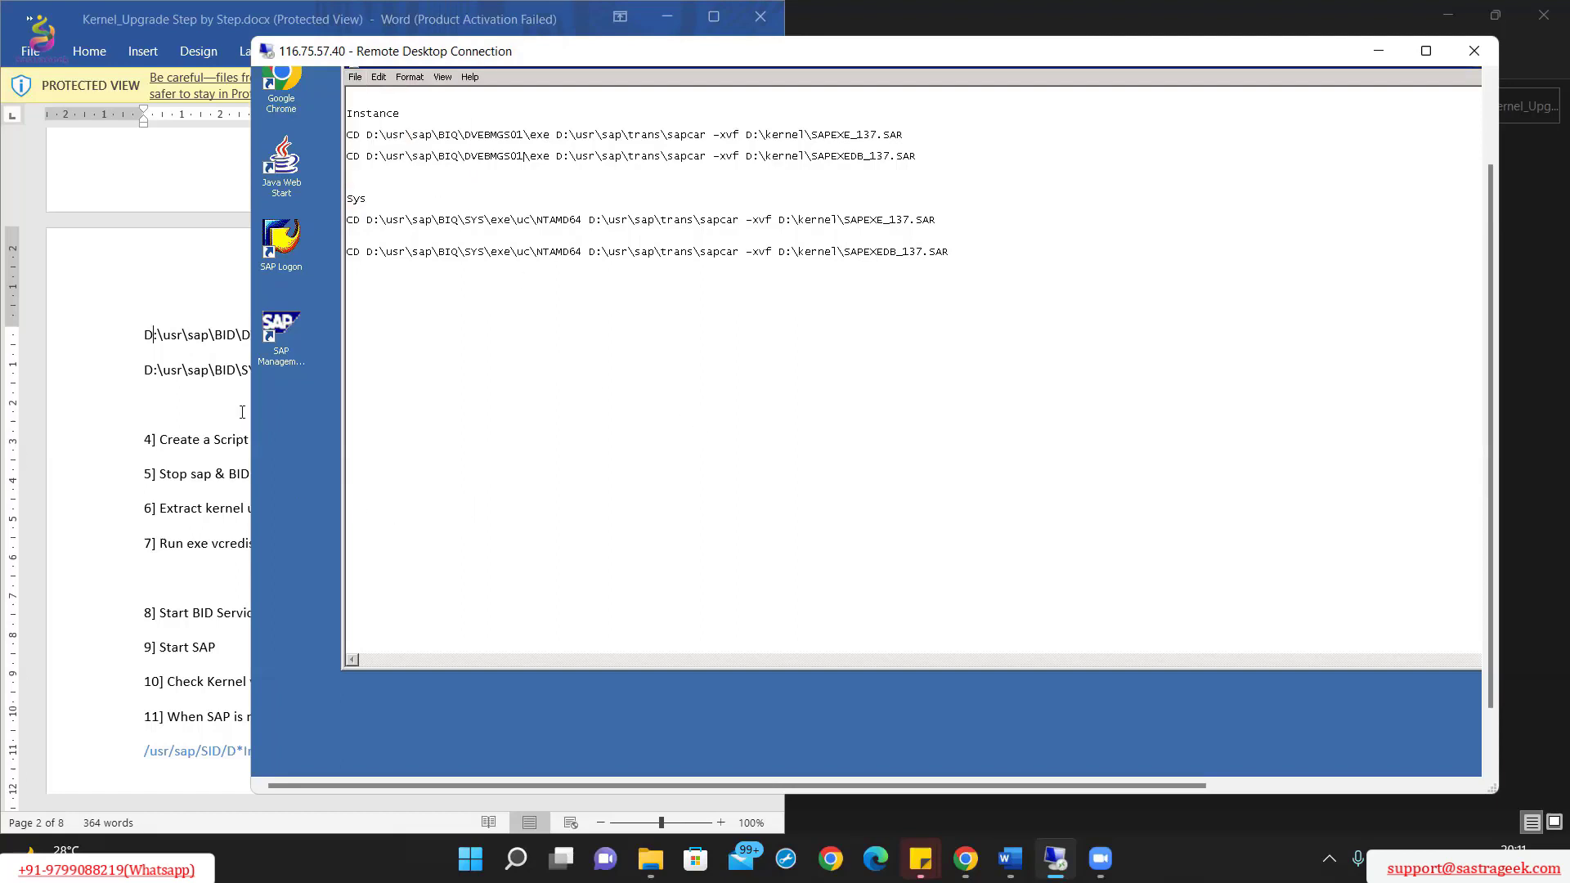
pyautogui.click(204, 413)
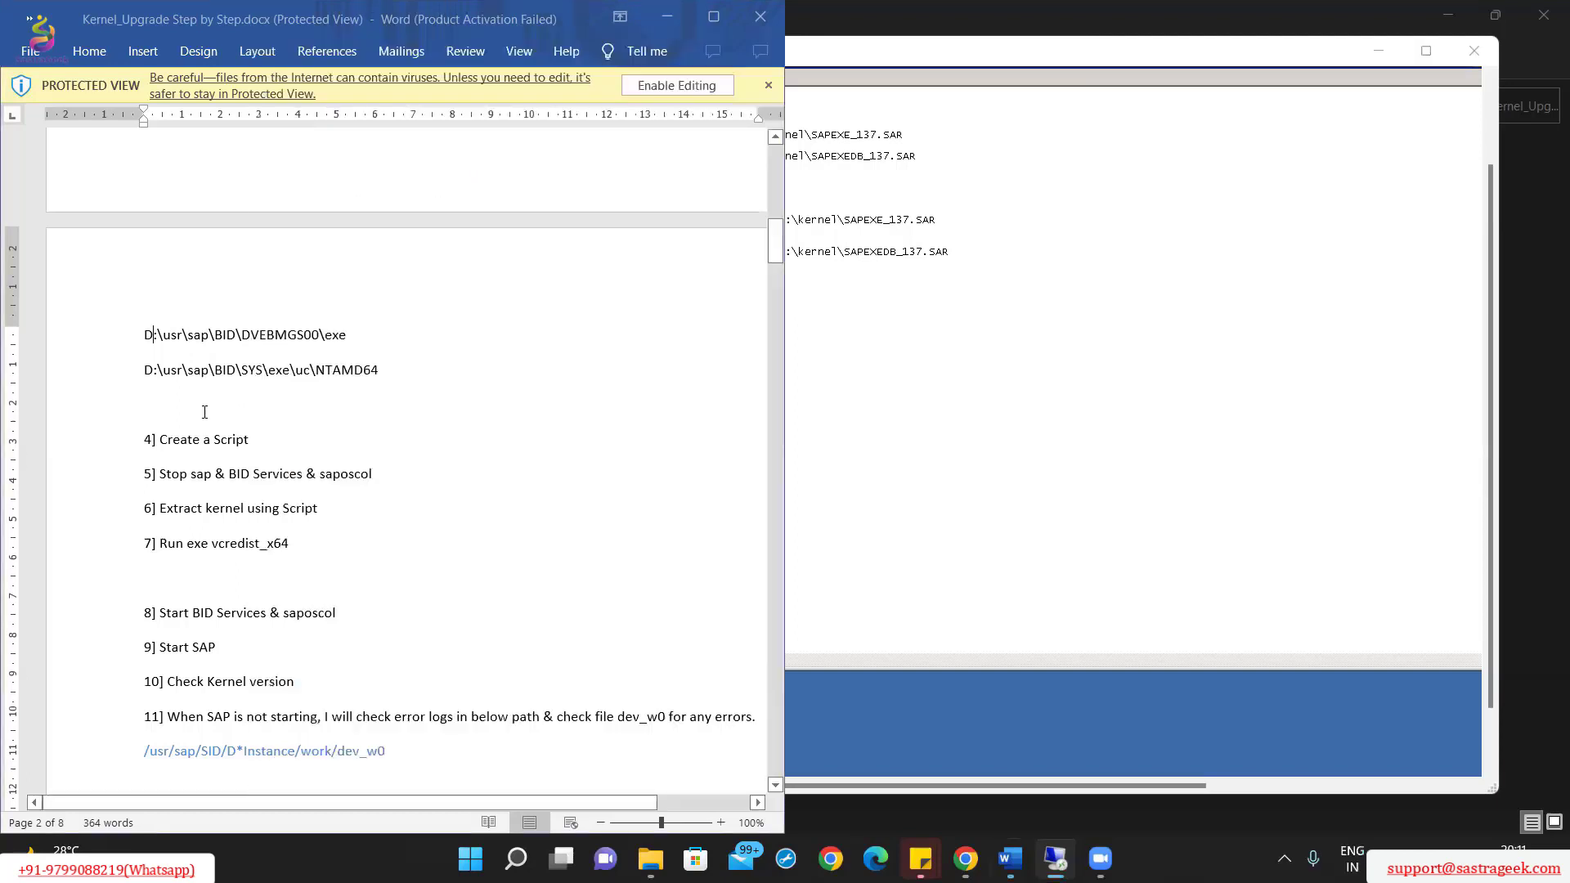
pyautogui.click(204, 407)
pyautogui.scroll(-1, 209, 421)
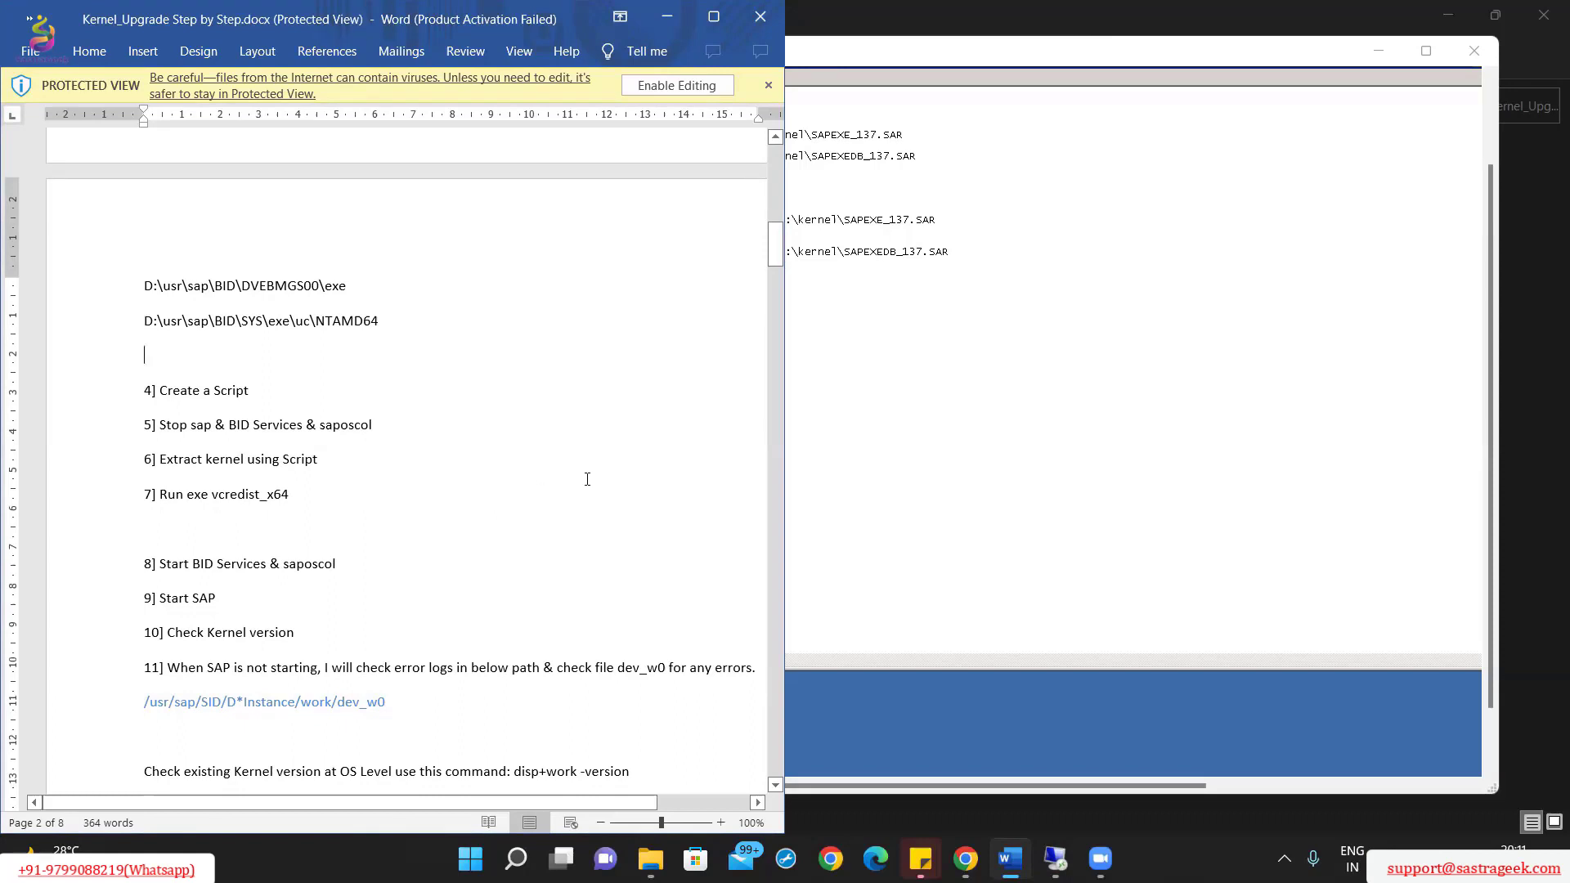
pyautogui.click(958, 462)
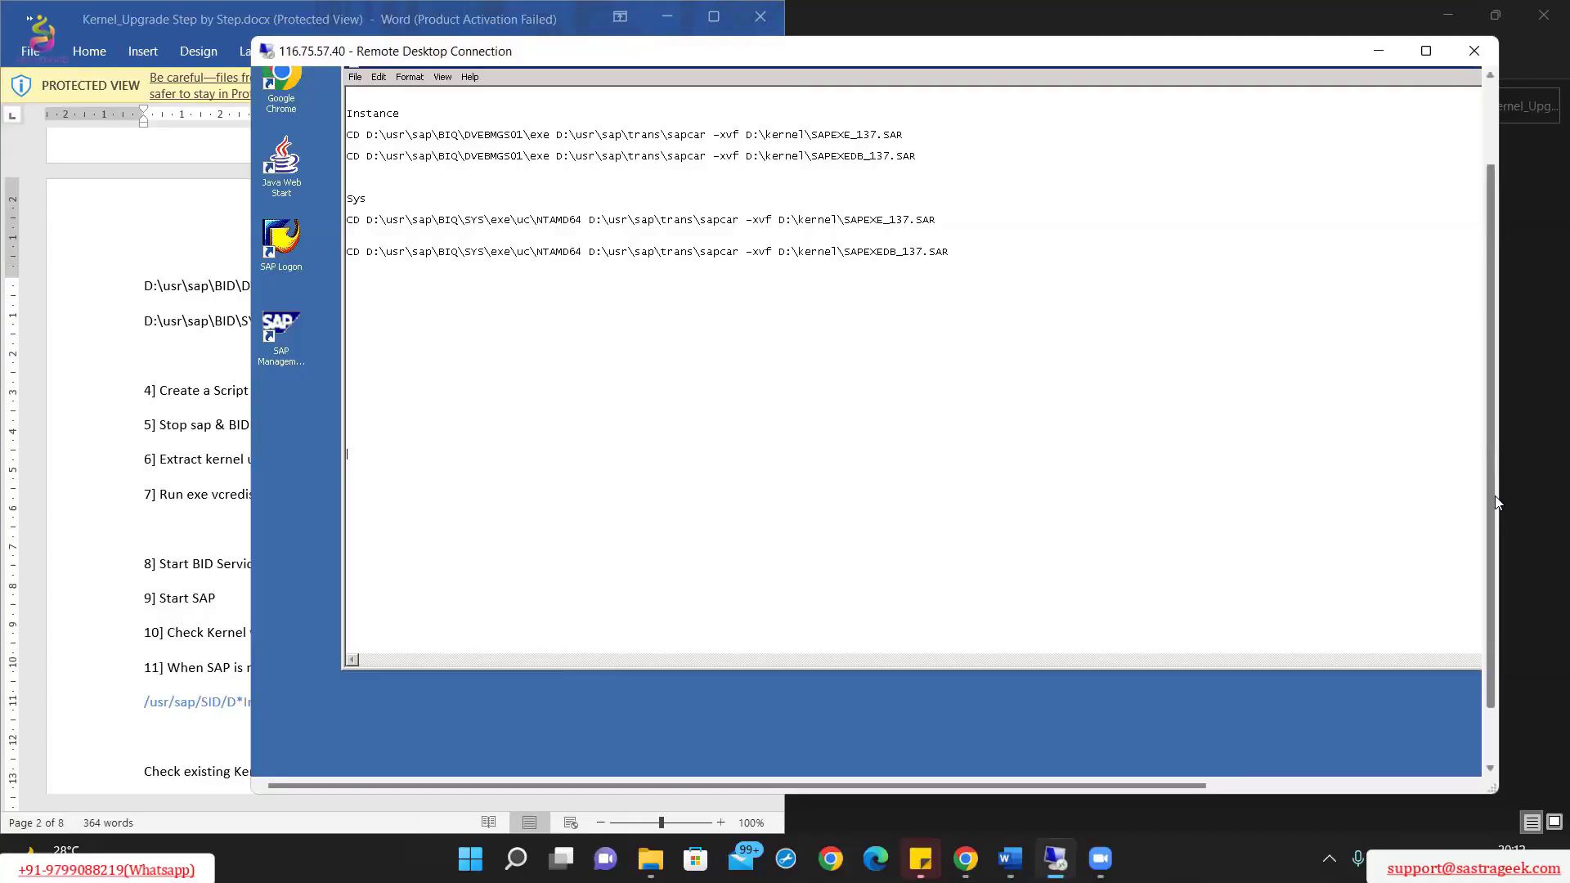
pyautogui.moveTo(1495, 501); pyautogui.dragTo(1496, 564)
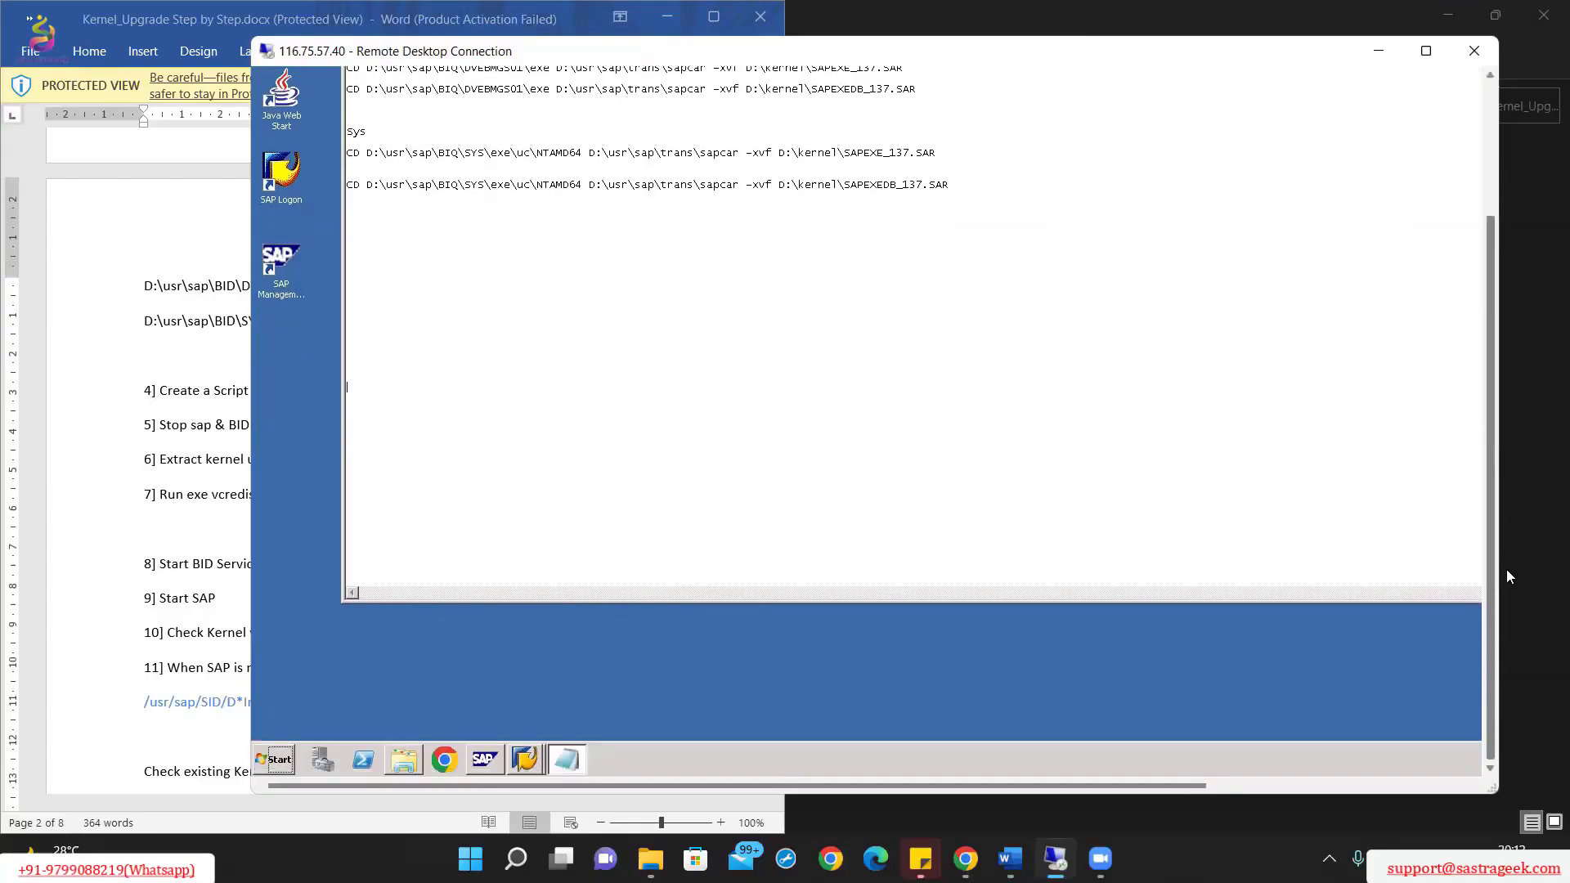
# Step: Stop all BIQ instances in sapmmc, dismiss the shutdown error, and refresh to confirm Stopped
pyautogui.click(485, 761)
pyautogui.scroll(3, 1485, 416)
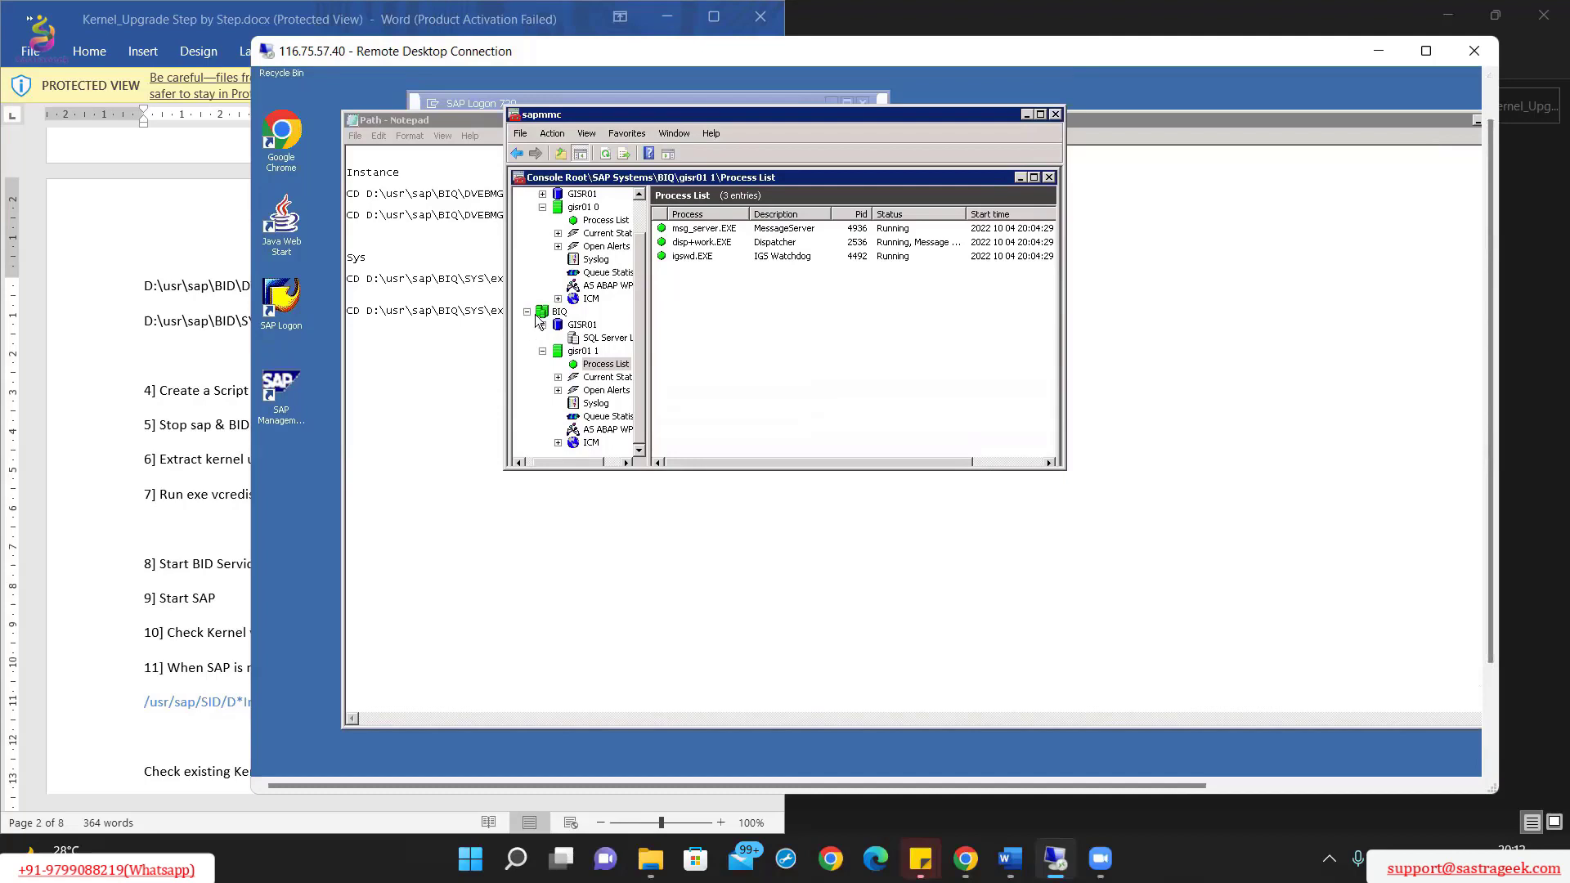
pyautogui.rightClick(542, 312)
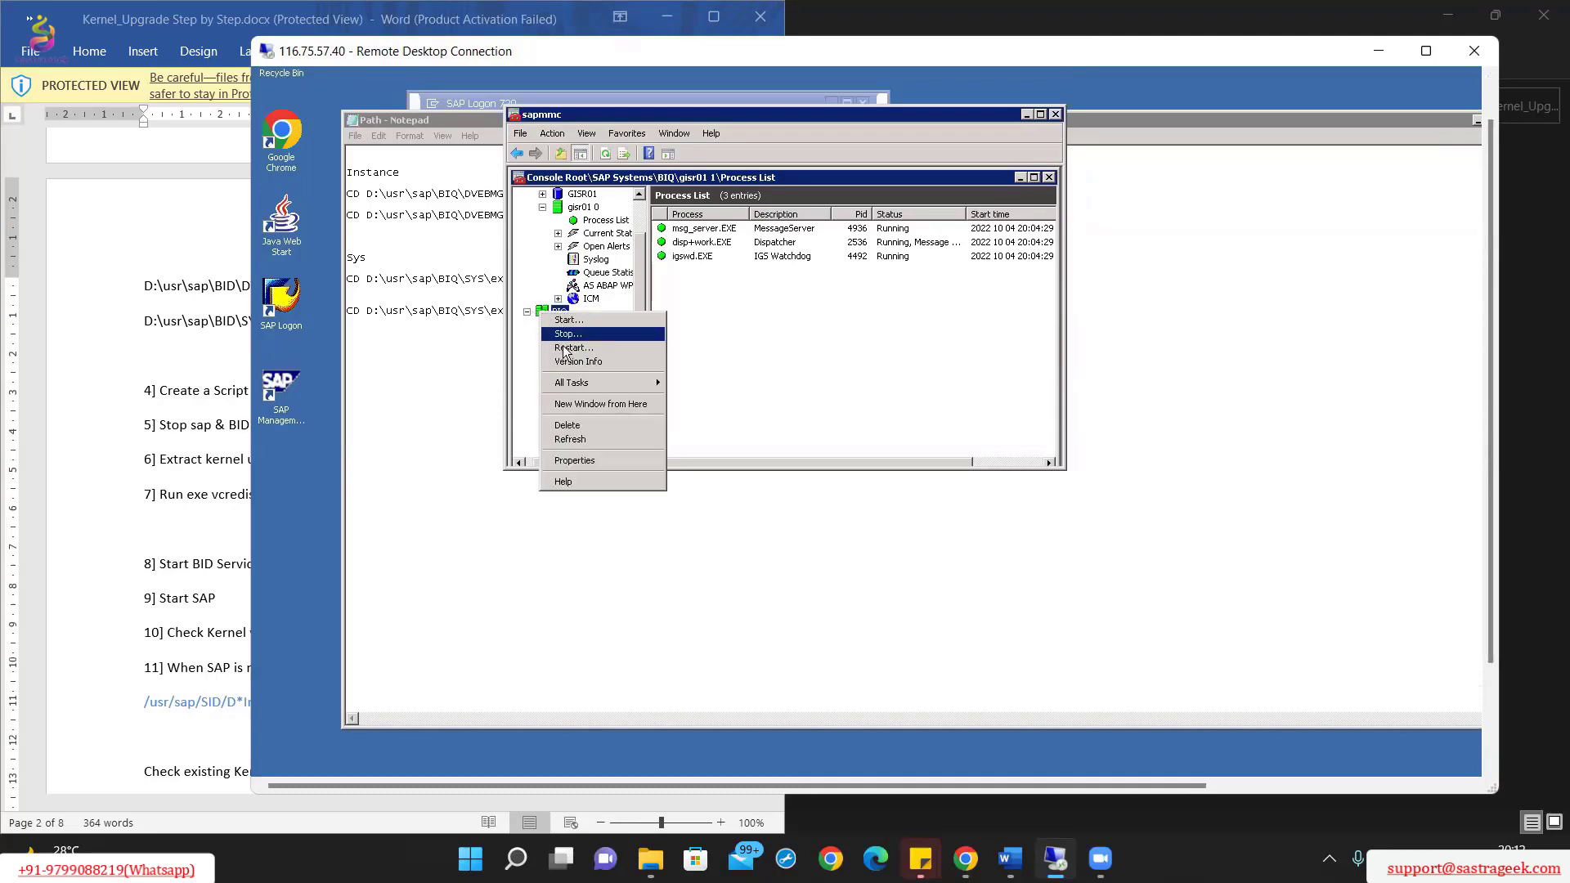
pyautogui.moveTo(613, 386)
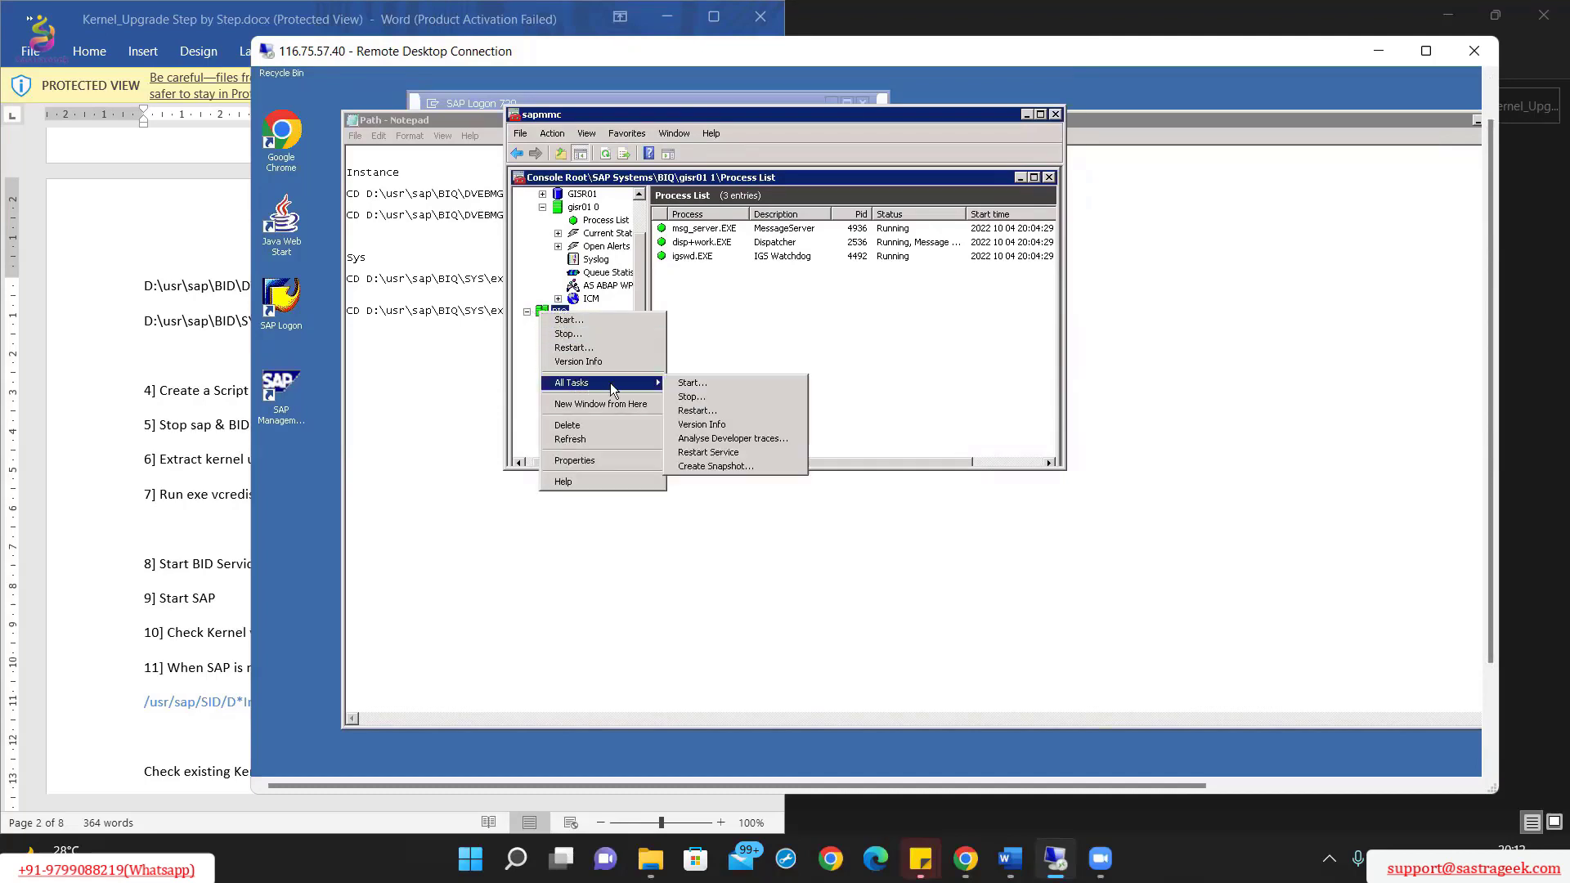
pyautogui.click(706, 398)
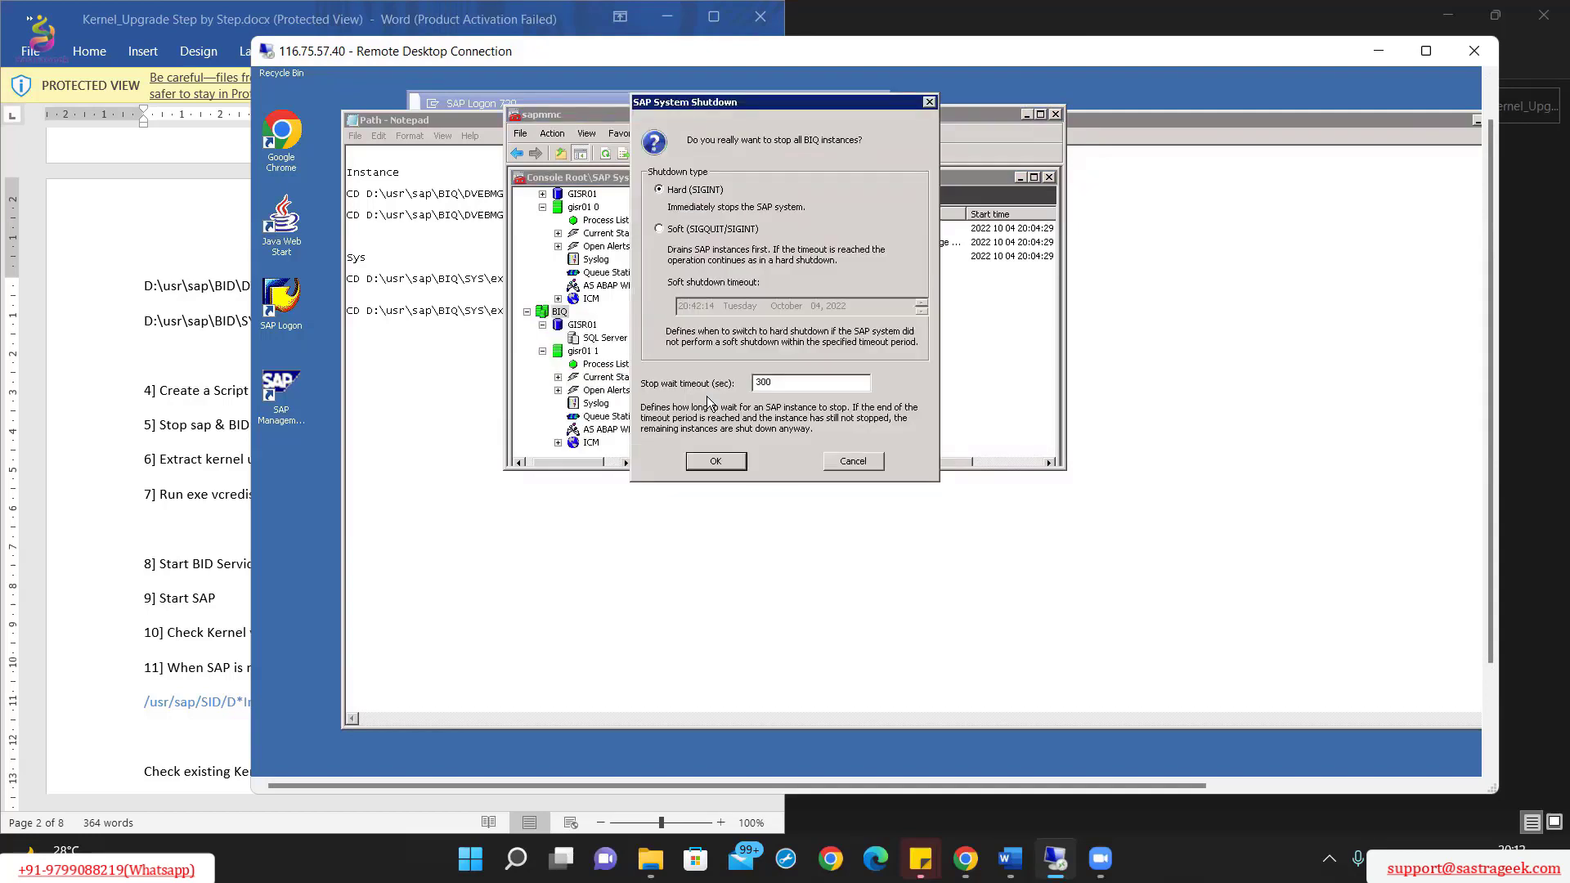
pyautogui.click(716, 461)
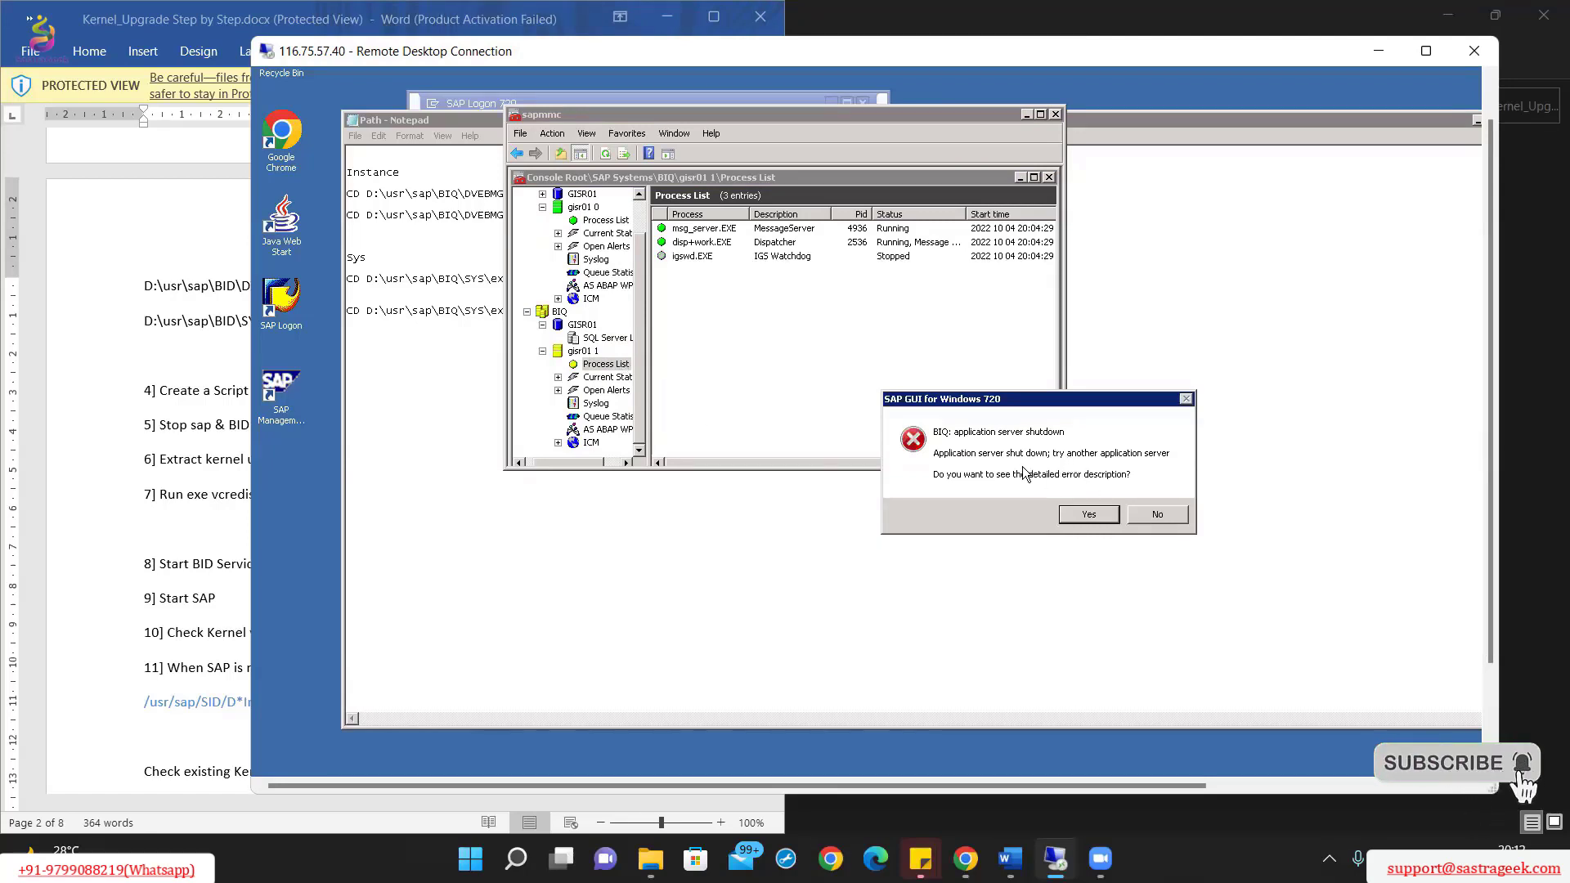
pyautogui.click(1158, 514)
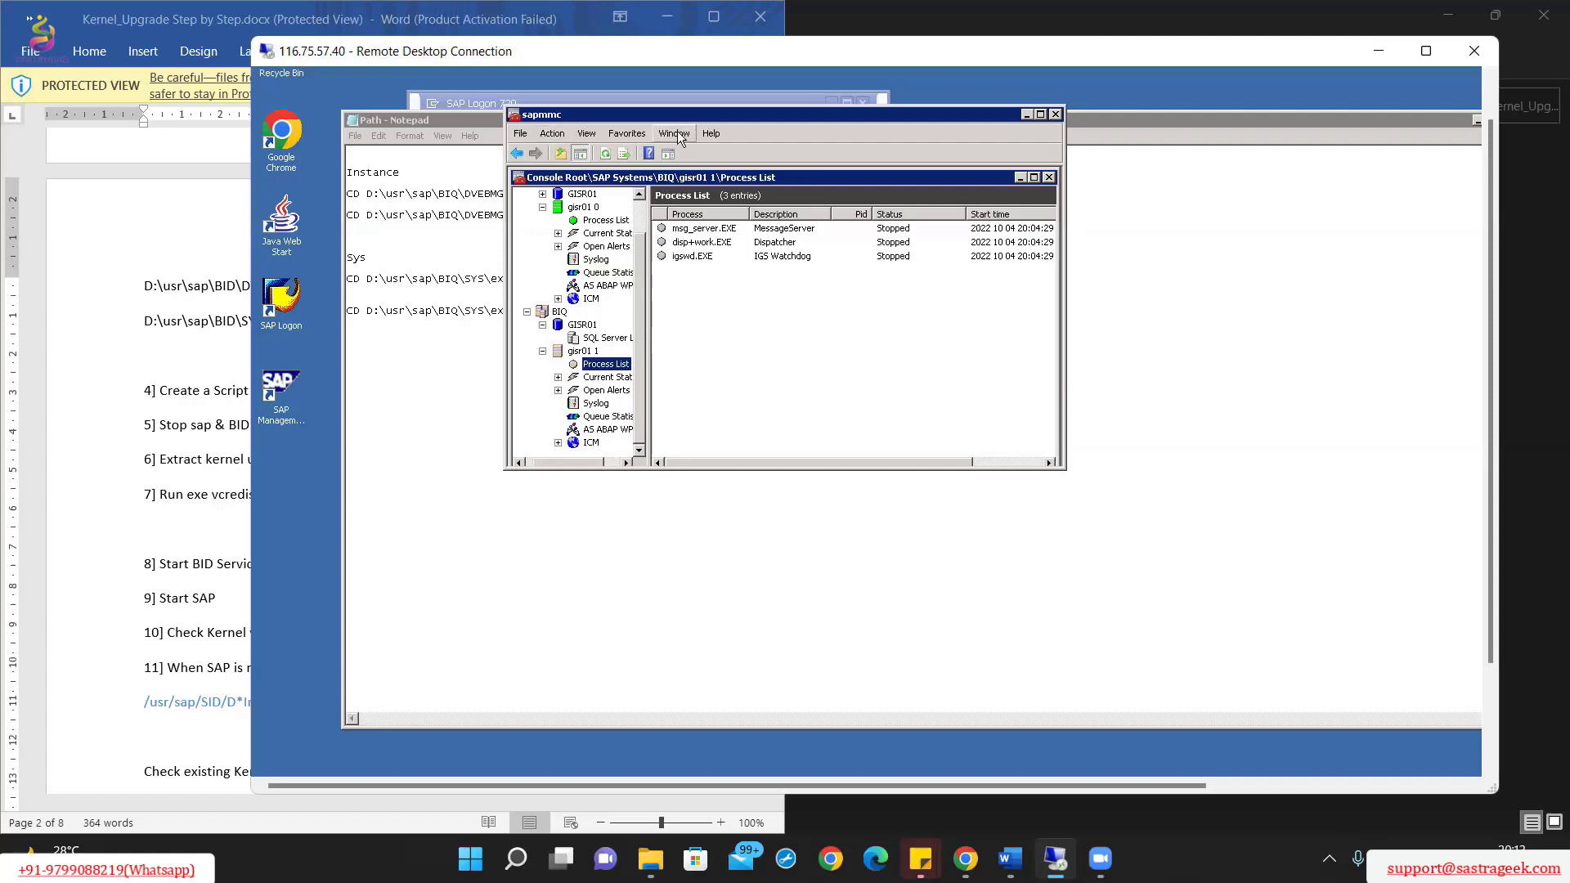
pyautogui.click(608, 156)
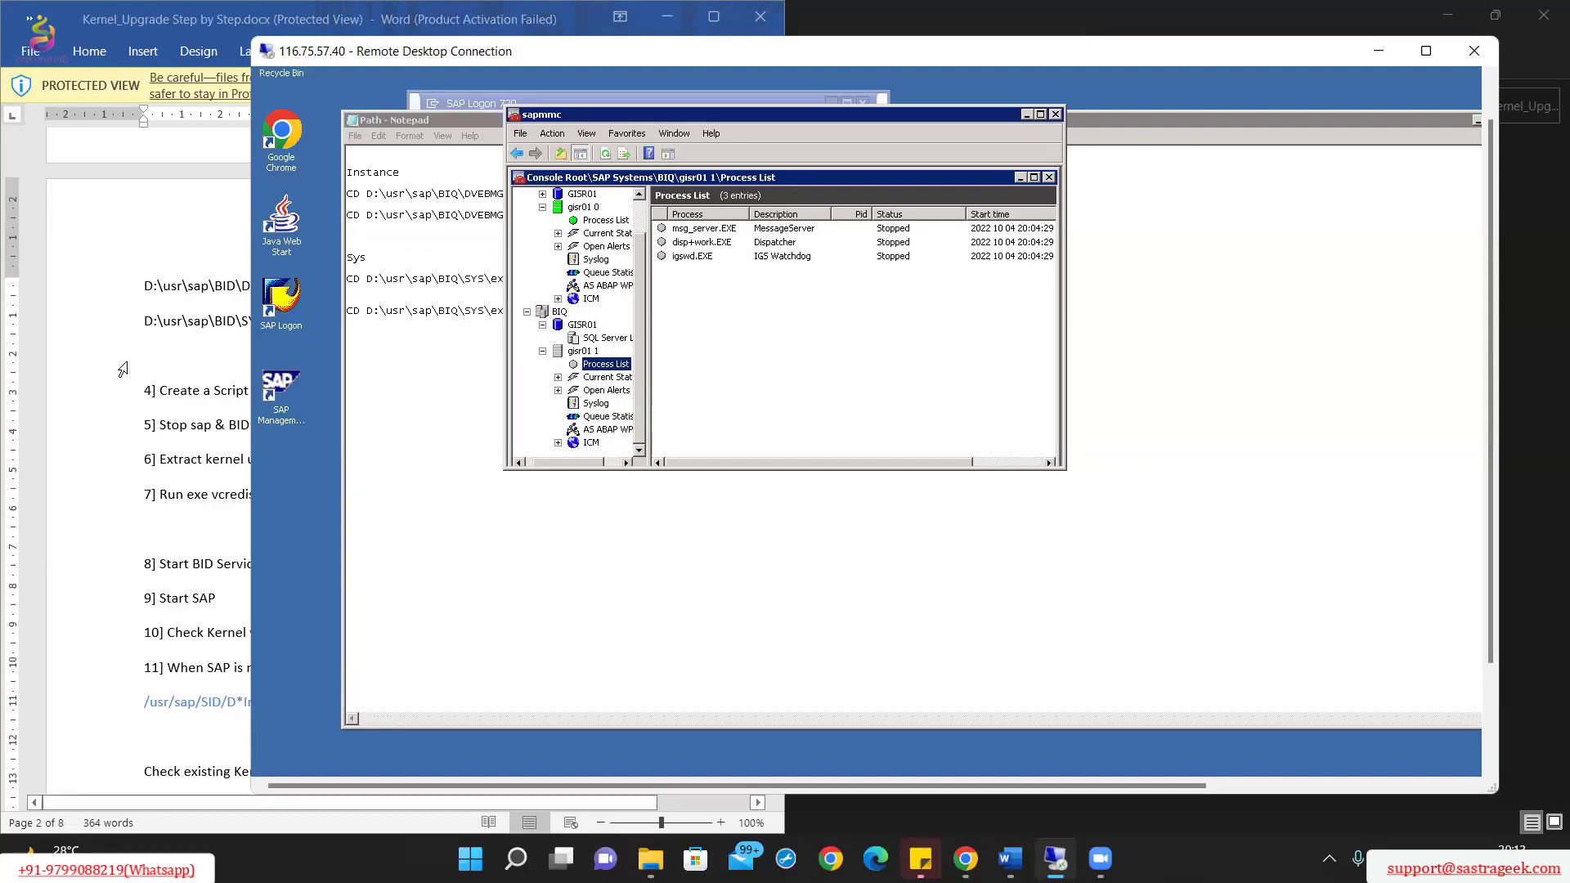
pyautogui.click(152, 390)
pyautogui.click(873, 559)
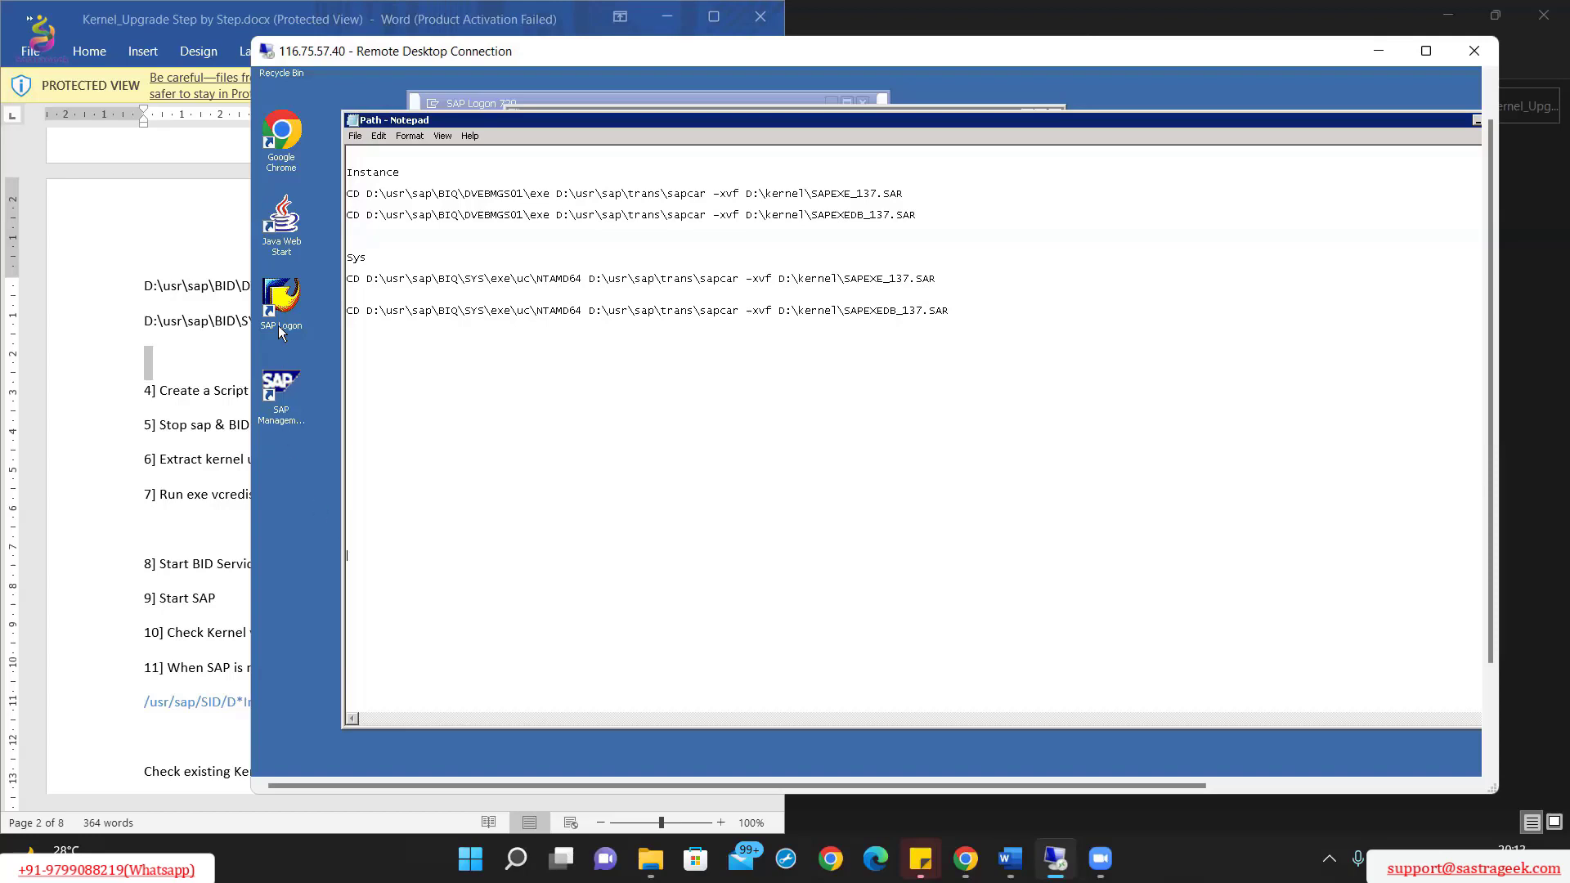
# Step: Launch services.msc from the Windows Run dialog
pyautogui.moveTo(1493, 381); pyautogui.dragTo(1482, 518)
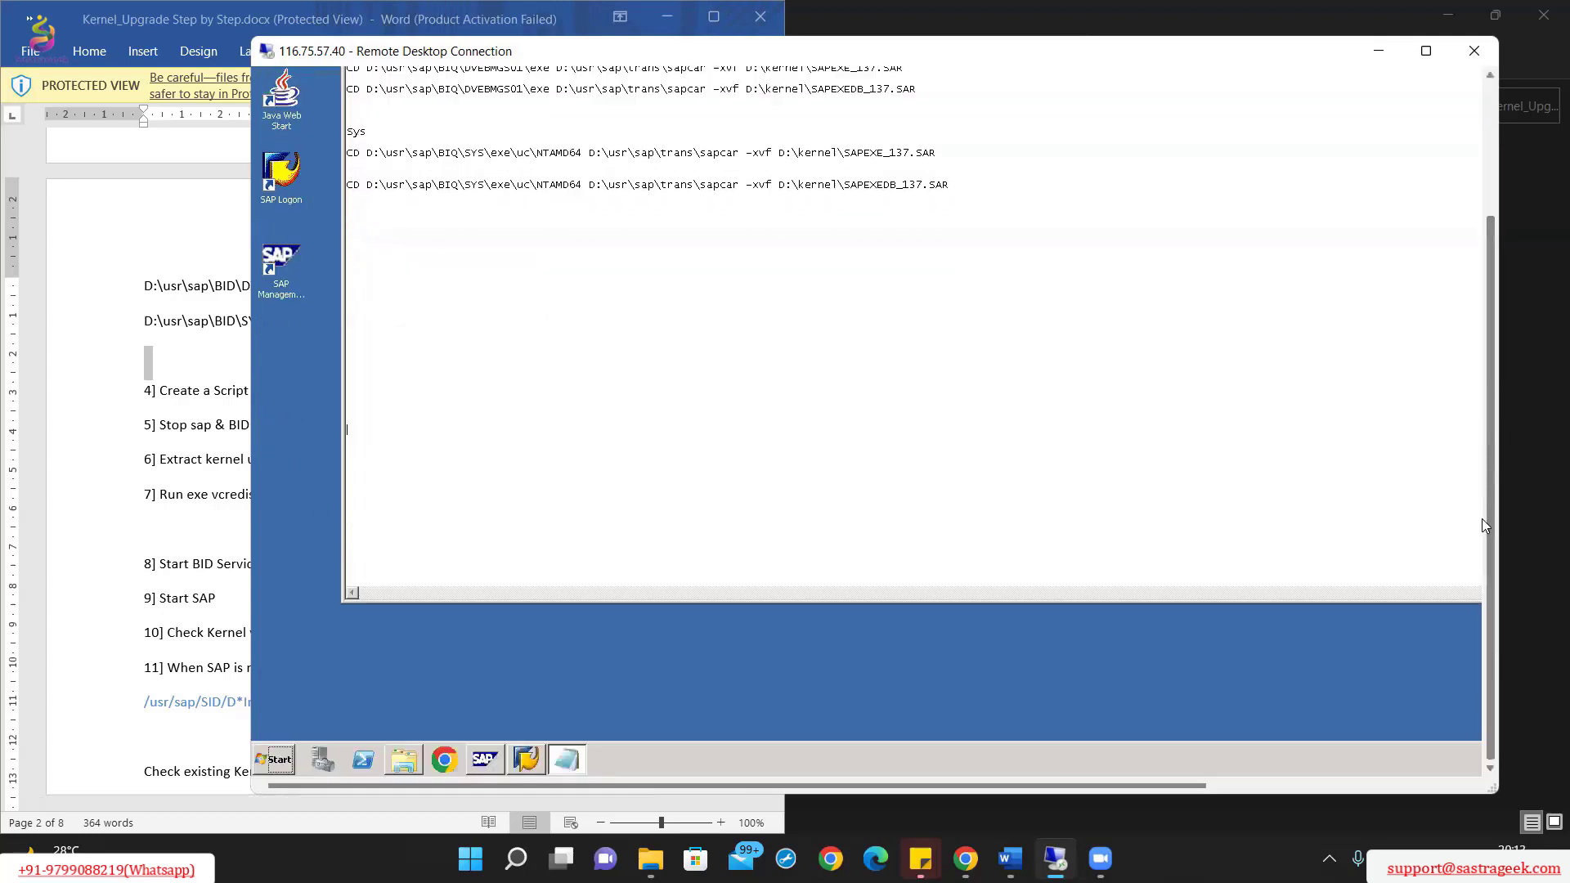
pyautogui.click(279, 760)
pyautogui.click(308, 723)
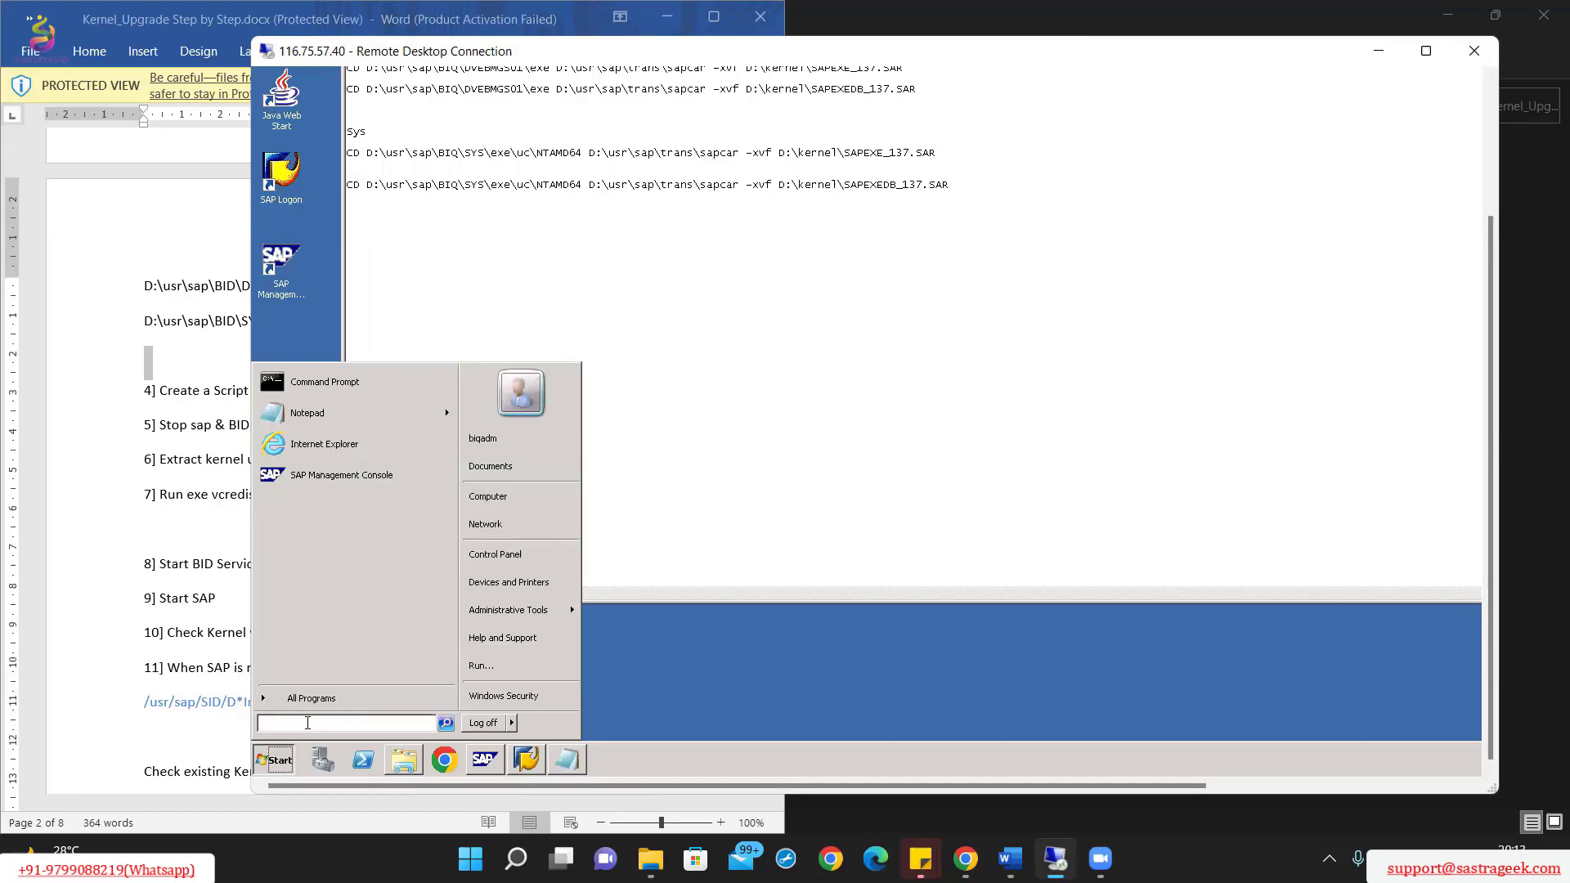
pyautogui.write('run')
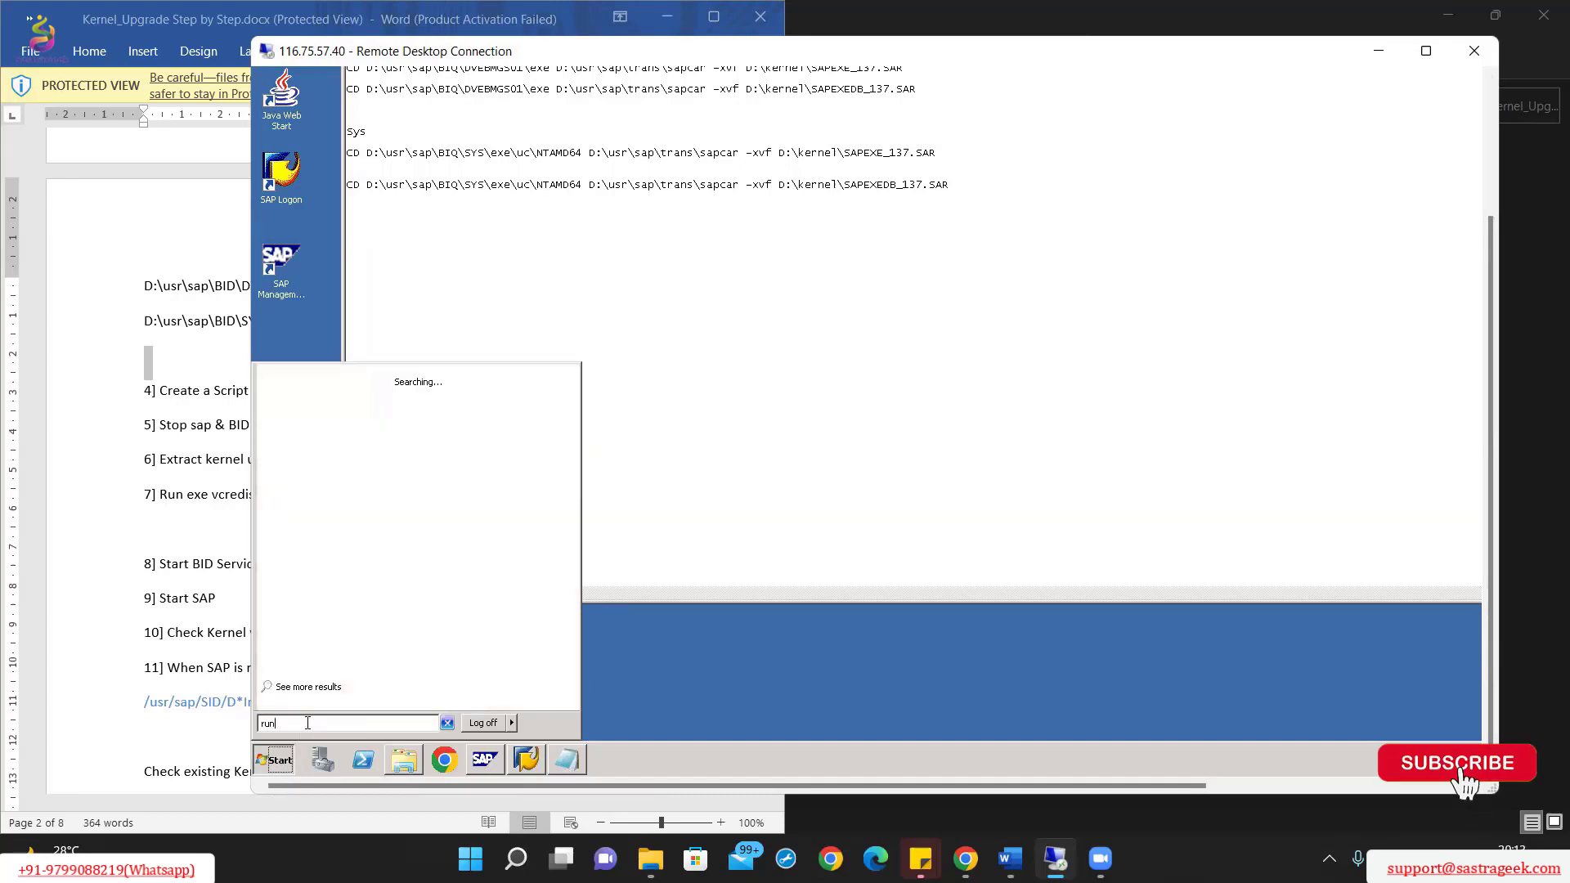
pyautogui.click(294, 396)
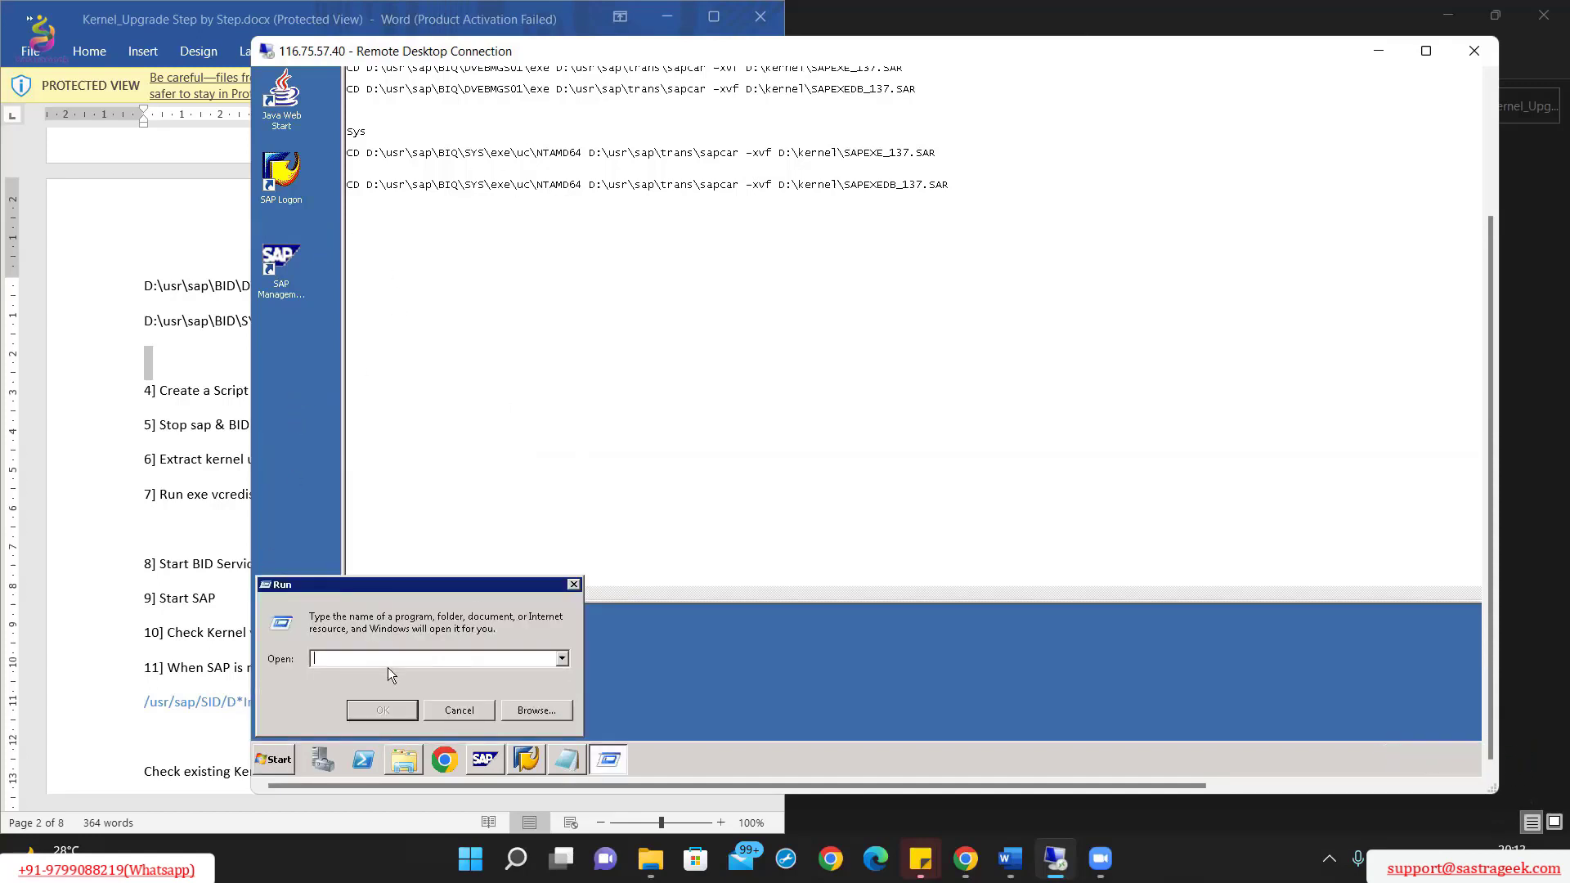
pyautogui.write('serv')
pyautogui.write('ices.msc')
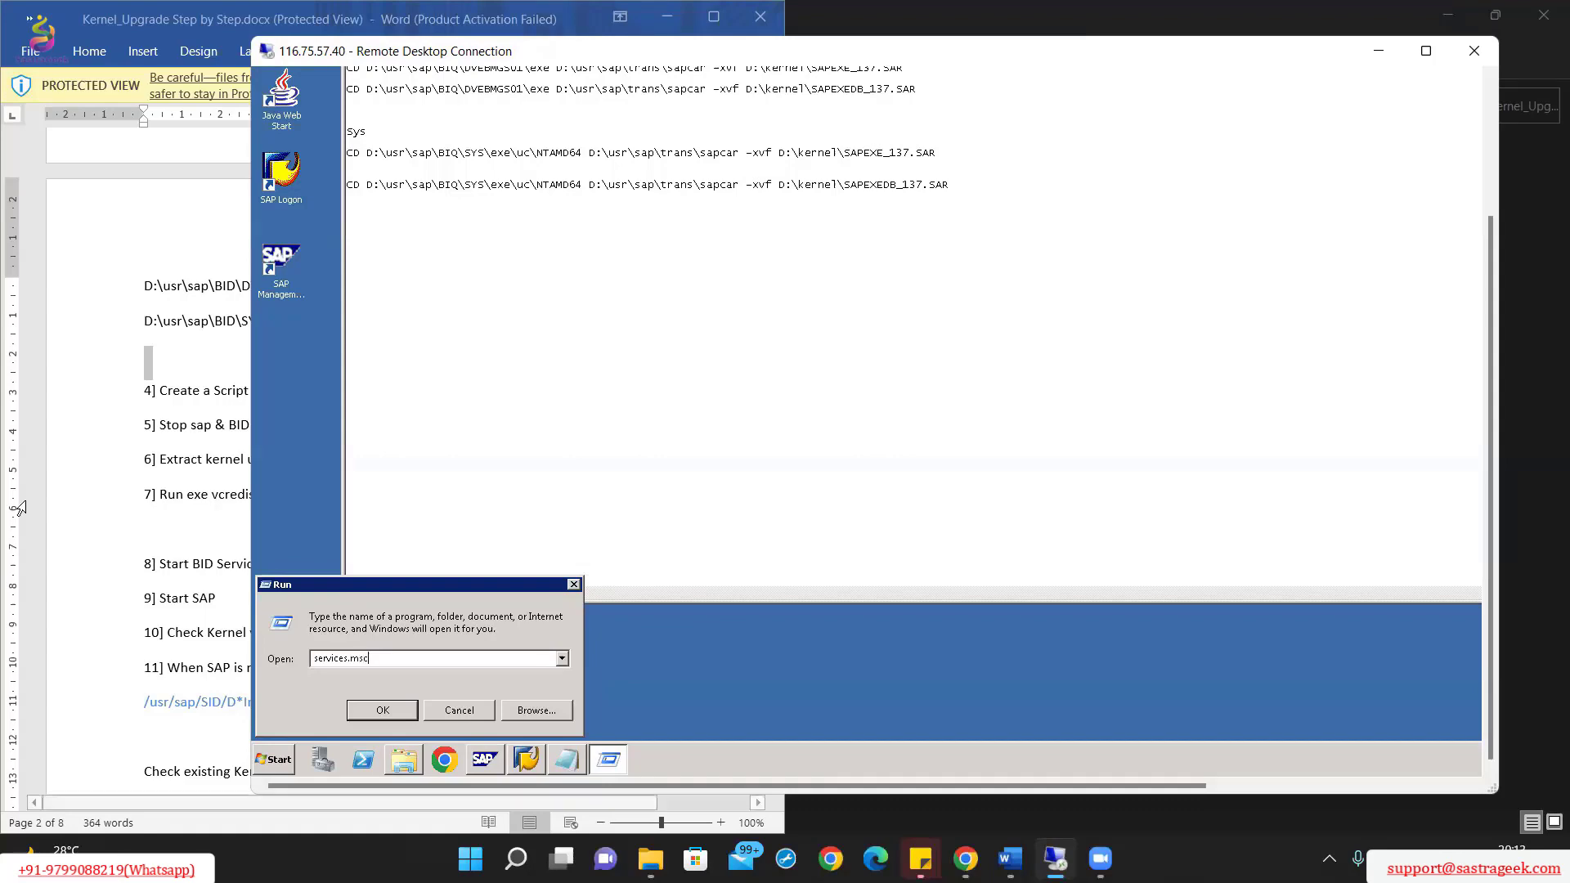
pyautogui.click(382, 711)
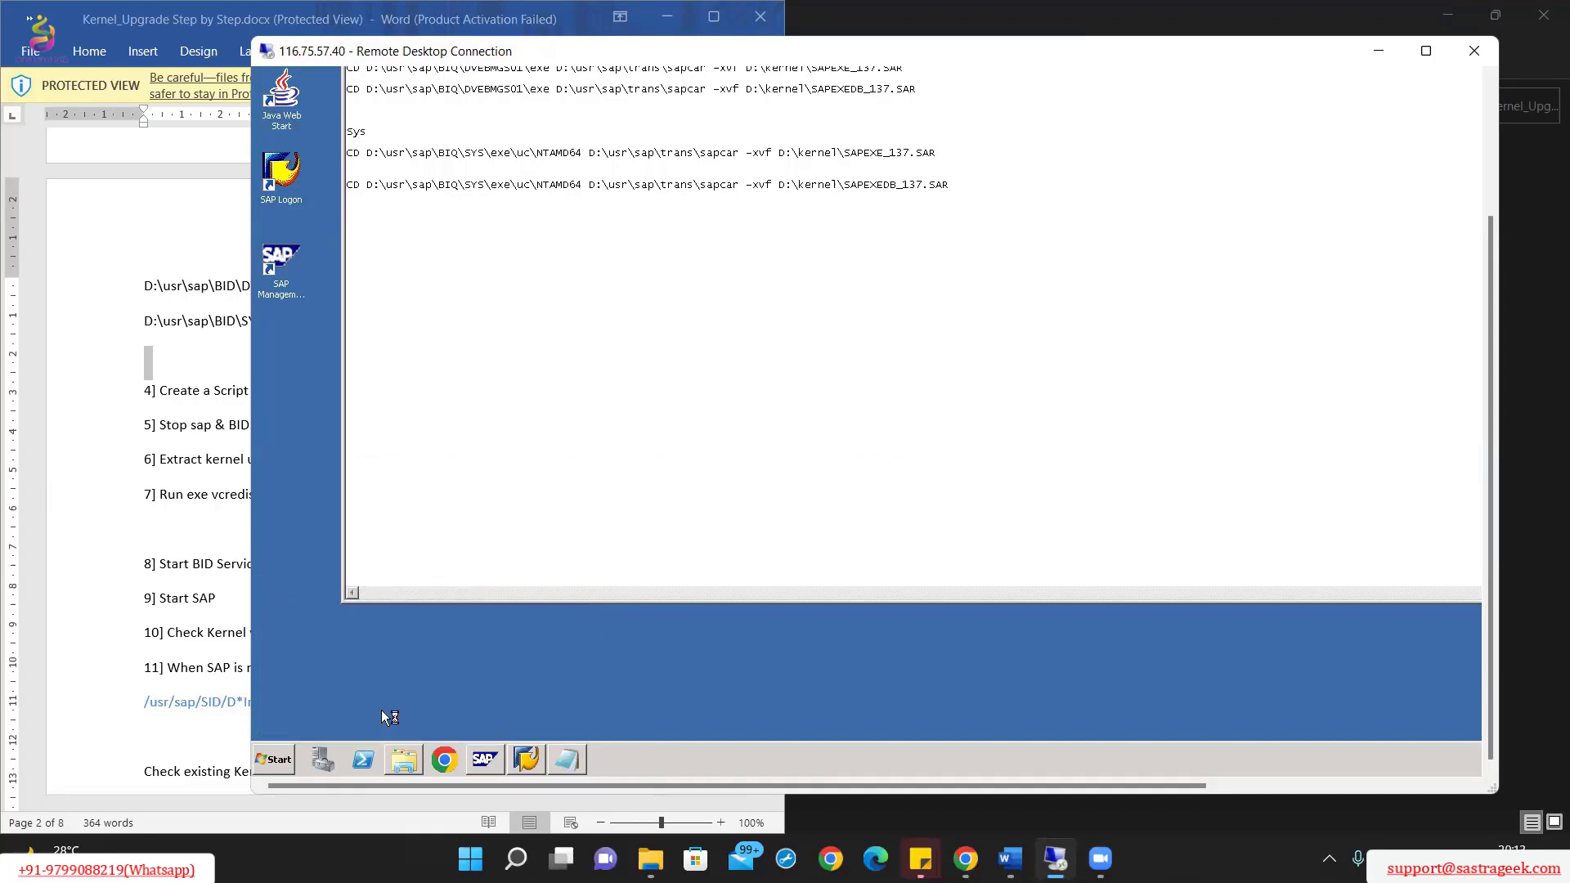
# Step: Open the SAPBIQ_01 service's properties in the Services list
pyautogui.moveTo(1491, 491); pyautogui.dragTo(1491, 360)
pyautogui.click(654, 218)
pyautogui.scroll(-20, 662, 254)
pyautogui.doubleClick(646, 232)
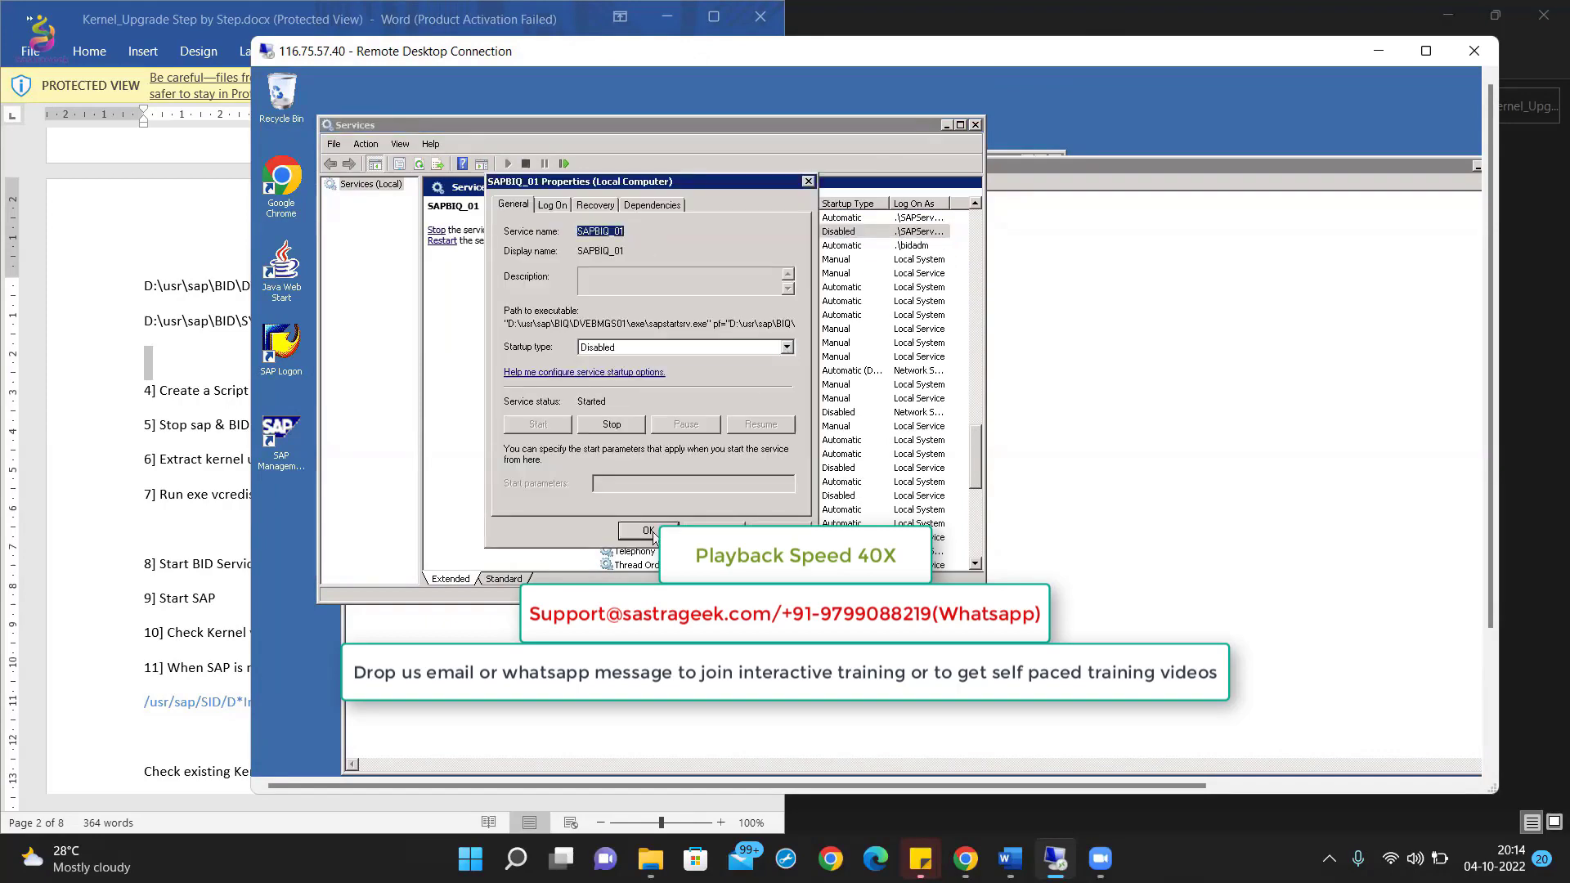
# Step: Stop the SAPOsCol service and review the SAPBIQ_01 service properties
pyautogui.click(649, 531)
pyautogui.doubleClick(646, 246)
pyautogui.click(607, 423)
pyautogui.click(281, 757)
# Step: Open a Command Prompt and widen its screen buffer to 200
pyautogui.click(325, 414)
pyautogui.rightClick(677, 215)
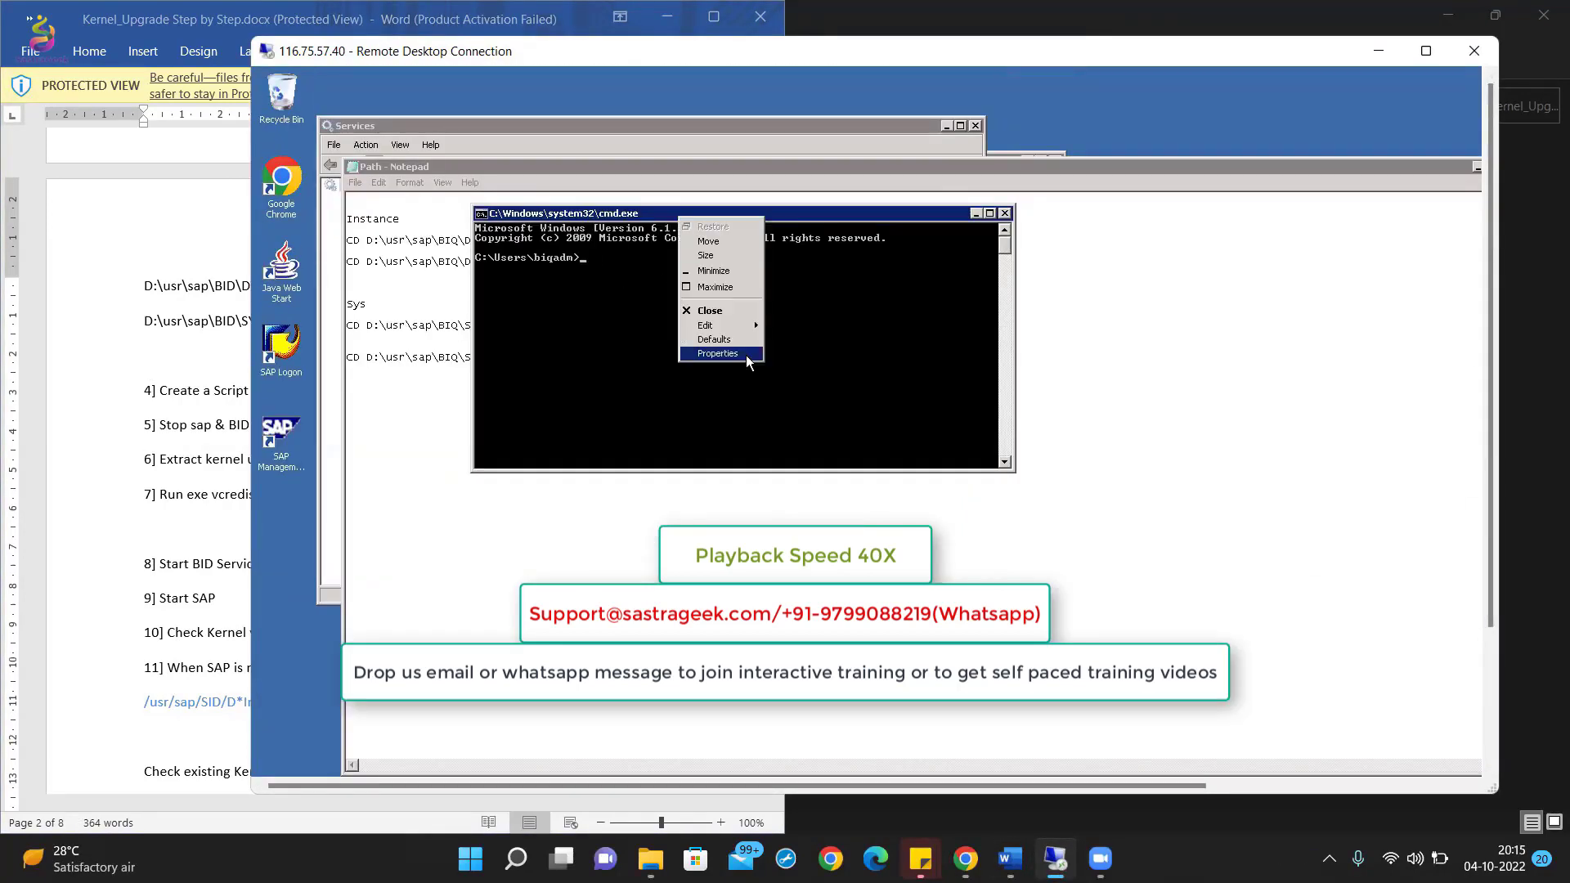
pyautogui.click(745, 354)
pyautogui.click(592, 249)
pyautogui.doubleClick(732, 355)
pyautogui.write('200')
pyautogui.doubleClick(727, 373)
pyautogui.click(691, 575)
pyautogui.moveTo(1050, 160); pyautogui.dragTo(1014, 147)
# Step: Switch to drive D: and run the CD command copied from the Path notes
pyautogui.write('d:')
pyautogui.press('Return')
pyautogui.moveTo(1491, 392); pyautogui.dragTo(1491, 463)
pyautogui.moveTo(347, 240); pyautogui.dragTo(543, 240)
pyautogui.click(490, 147)
pyautogui.rightClick(460, 231)
pyautogui.press('Return')
# Step: Run the first sapcar -xvf extraction of SAPEXE_137.SAR into the instance exe folder
pyautogui.moveTo(349, 170); pyautogui.dragTo(286, 170)
pyautogui.moveTo(494, 241); pyautogui.dragTo(846, 243)
pyautogui.click(654, 147)
pyautogui.rightClick(731, 321)
pyautogui.press('Return')
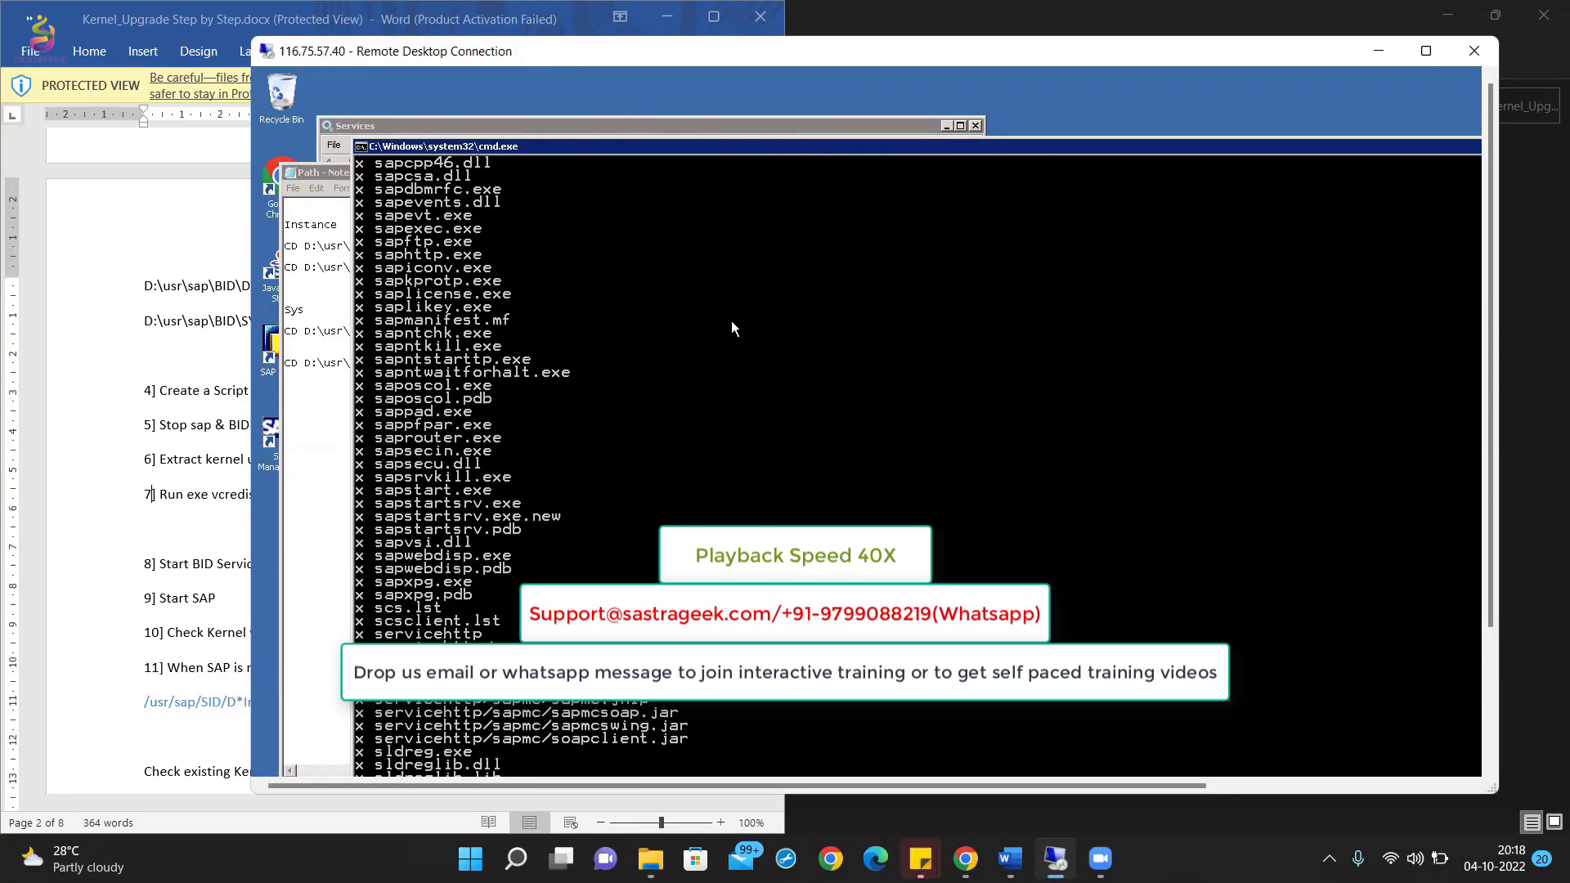
# Step: Check the sapcar program in the kernel folder, then extract SAPEXEDB_137.SAR
pyautogui.click(404, 760)
pyautogui.click(727, 82)
pyautogui.click(732, 317)
pyautogui.click(752, 373)
pyautogui.click(649, 760)
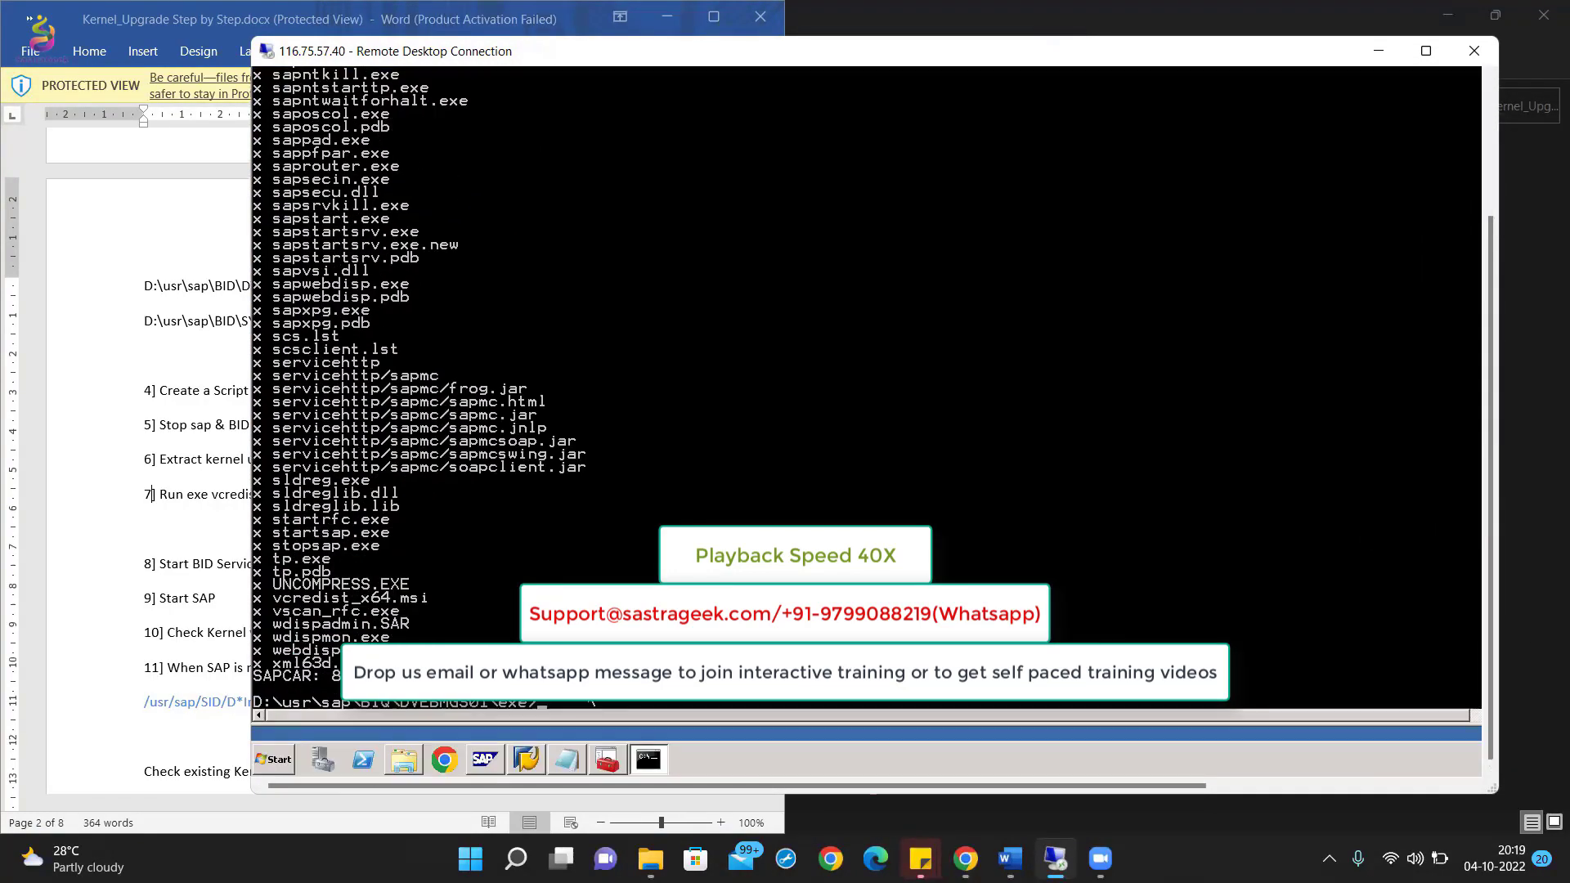
pyautogui.click(567, 760)
pyautogui.moveTo(1490, 490); pyautogui.dragTo(1490, 383)
pyautogui.moveTo(494, 236); pyautogui.dragTo(853, 236)
pyautogui.press('Return')
# Step: Extract SAPEXE_137.SAR and SAPEXEDB_137.SAR into the SYS exe directory
pyautogui.click(567, 759)
pyautogui.moveTo(527, 158); pyautogui.dragTo(875, 158)
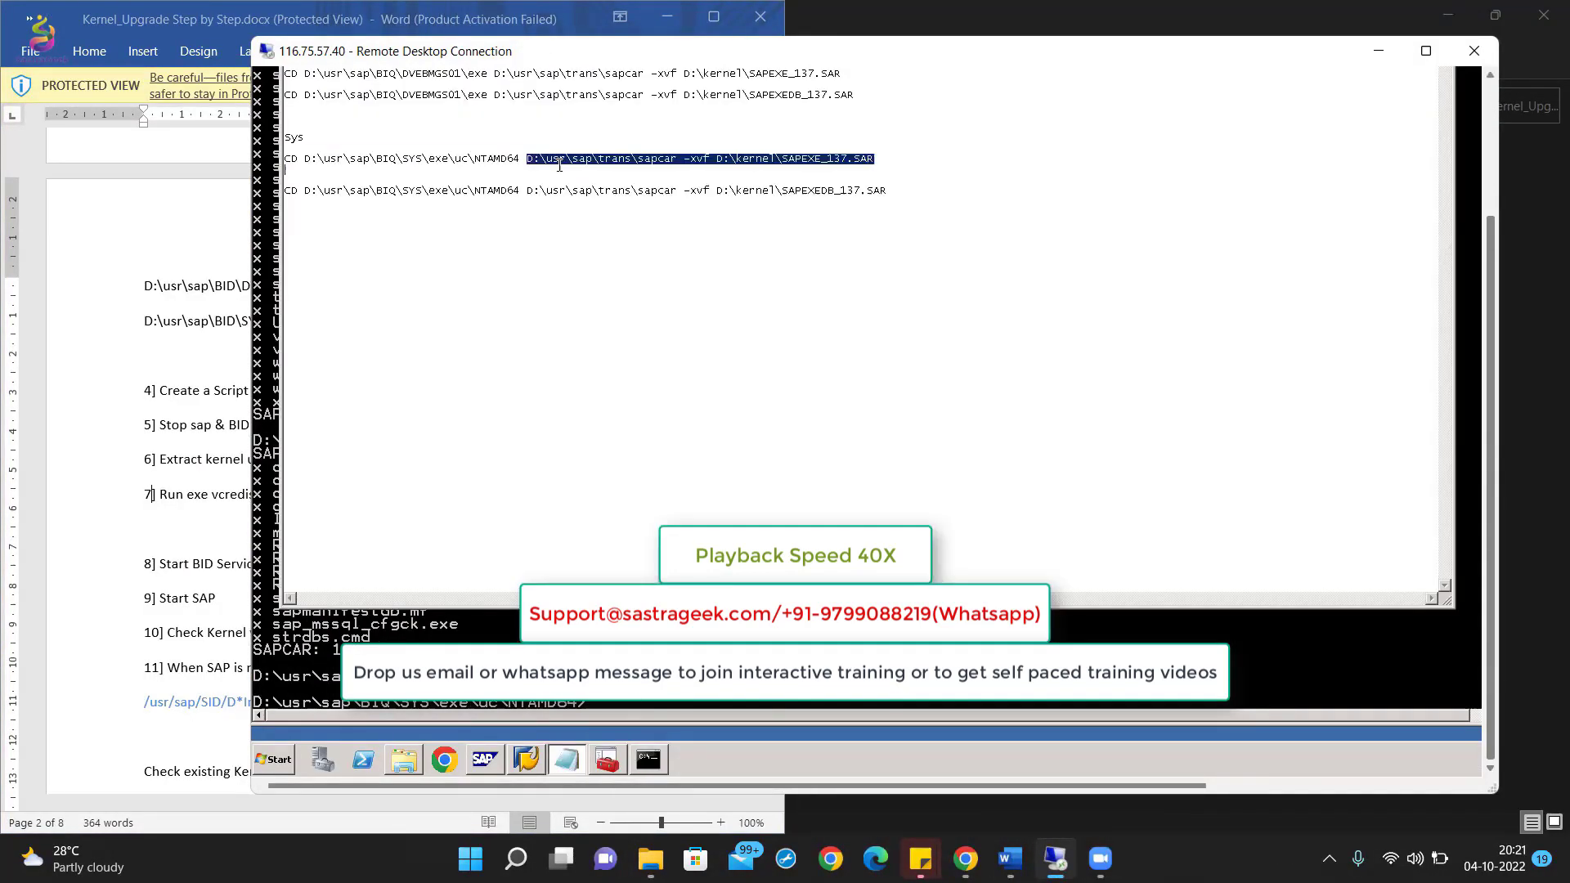
pyautogui.click(649, 759)
pyautogui.press('Return')
pyautogui.click(566, 760)
pyautogui.click(648, 759)
pyautogui.press('Return')
# Step: Set the SAPBIQ_01 service startup type to Automatic
pyautogui.click(204, 494)
pyautogui.scroll(-1, 309, 403)
pyautogui.click(238, 466)
pyautogui.click(1255, 455)
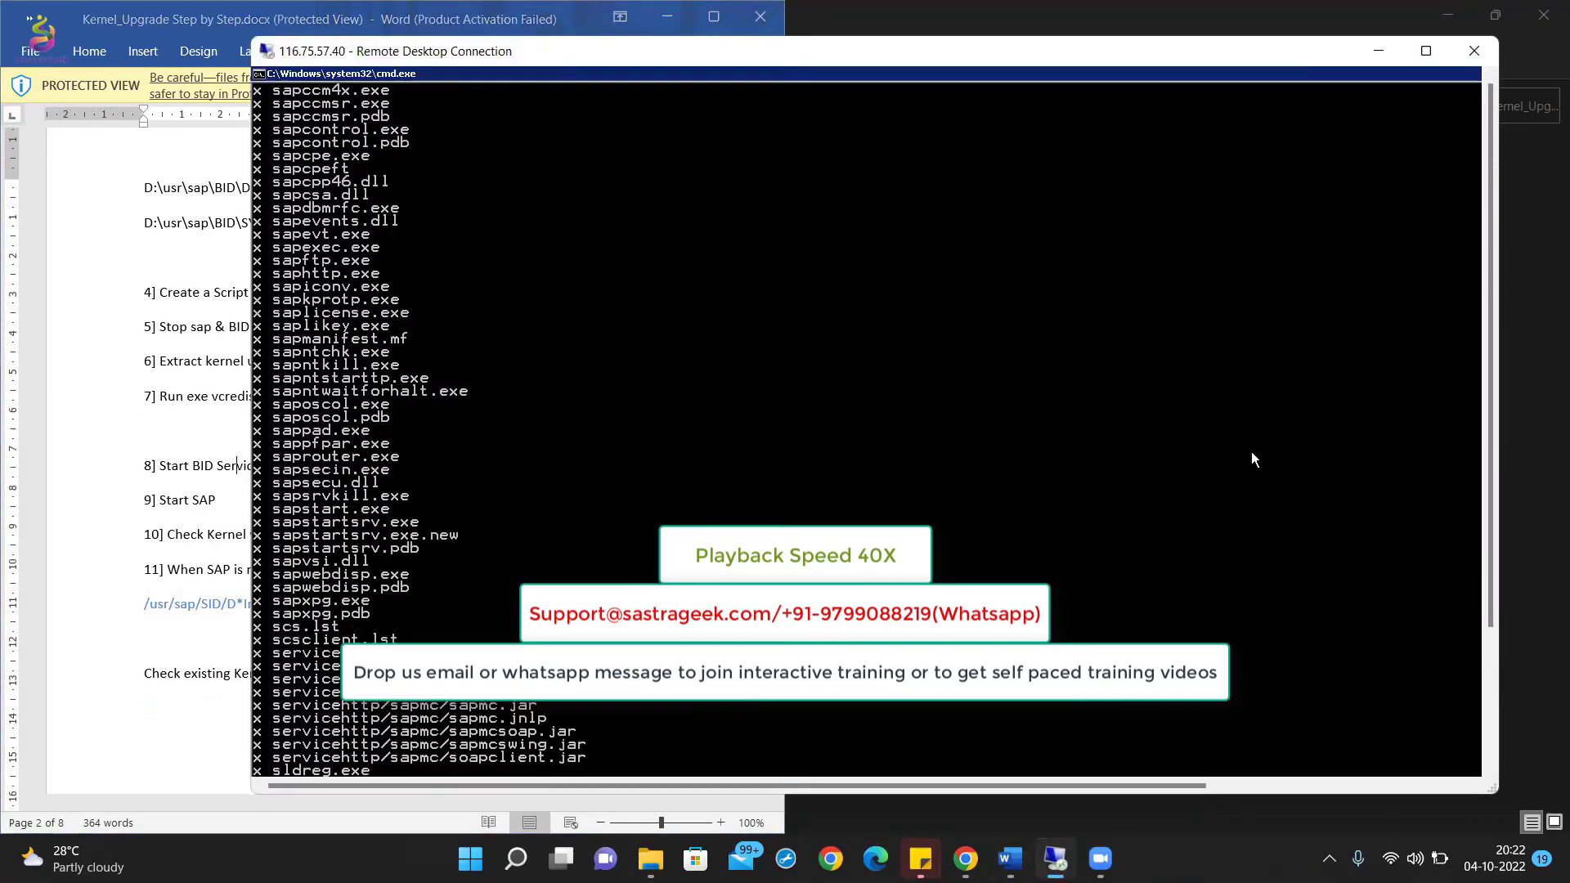
pyautogui.doubleClick(659, 232)
pyautogui.click(787, 349)
pyautogui.click(620, 370)
pyautogui.click(779, 532)
pyautogui.click(648, 531)
pyautogui.click(209, 500)
pyautogui.moveTo(1490, 524); pyautogui.dragTo(1499, 665)
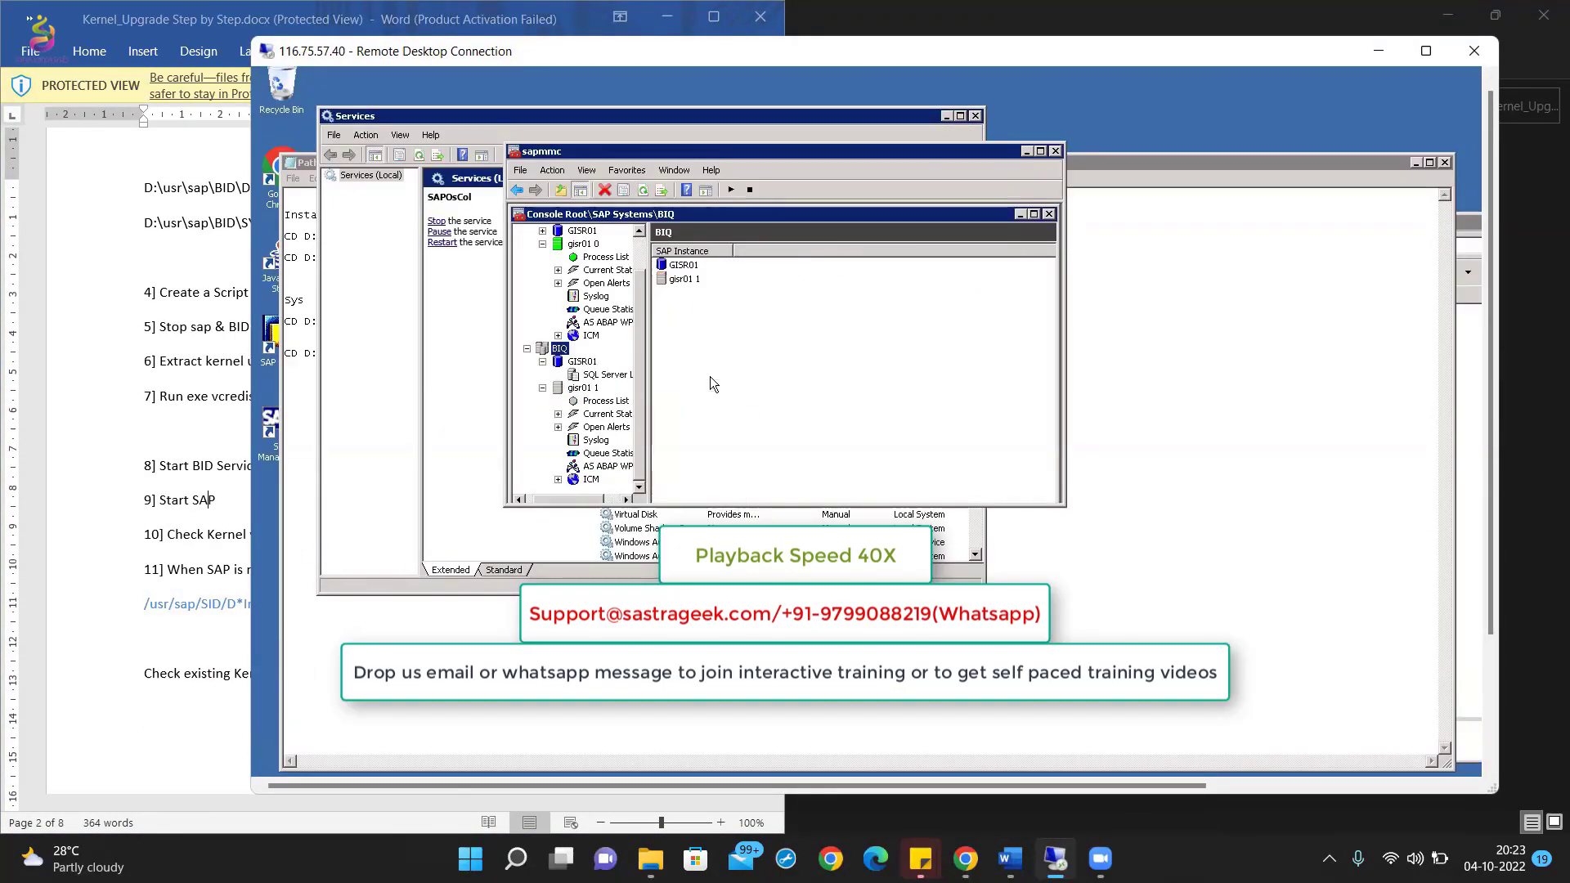
# Step: Log on to the restarted Quality system as user DDIC
pyautogui.click(609, 402)
pyautogui.moveTo(1491, 438)
pyautogui.mouseDown()
pyautogui.moveTo(1499, 531)
pyautogui.moveTo(1499, 437)
pyautogui.mouseUp()
pyautogui.doubleClick(619, 215)
pyautogui.write('ddic')
pyautogui.press('Return')
pyautogui.press('Return')
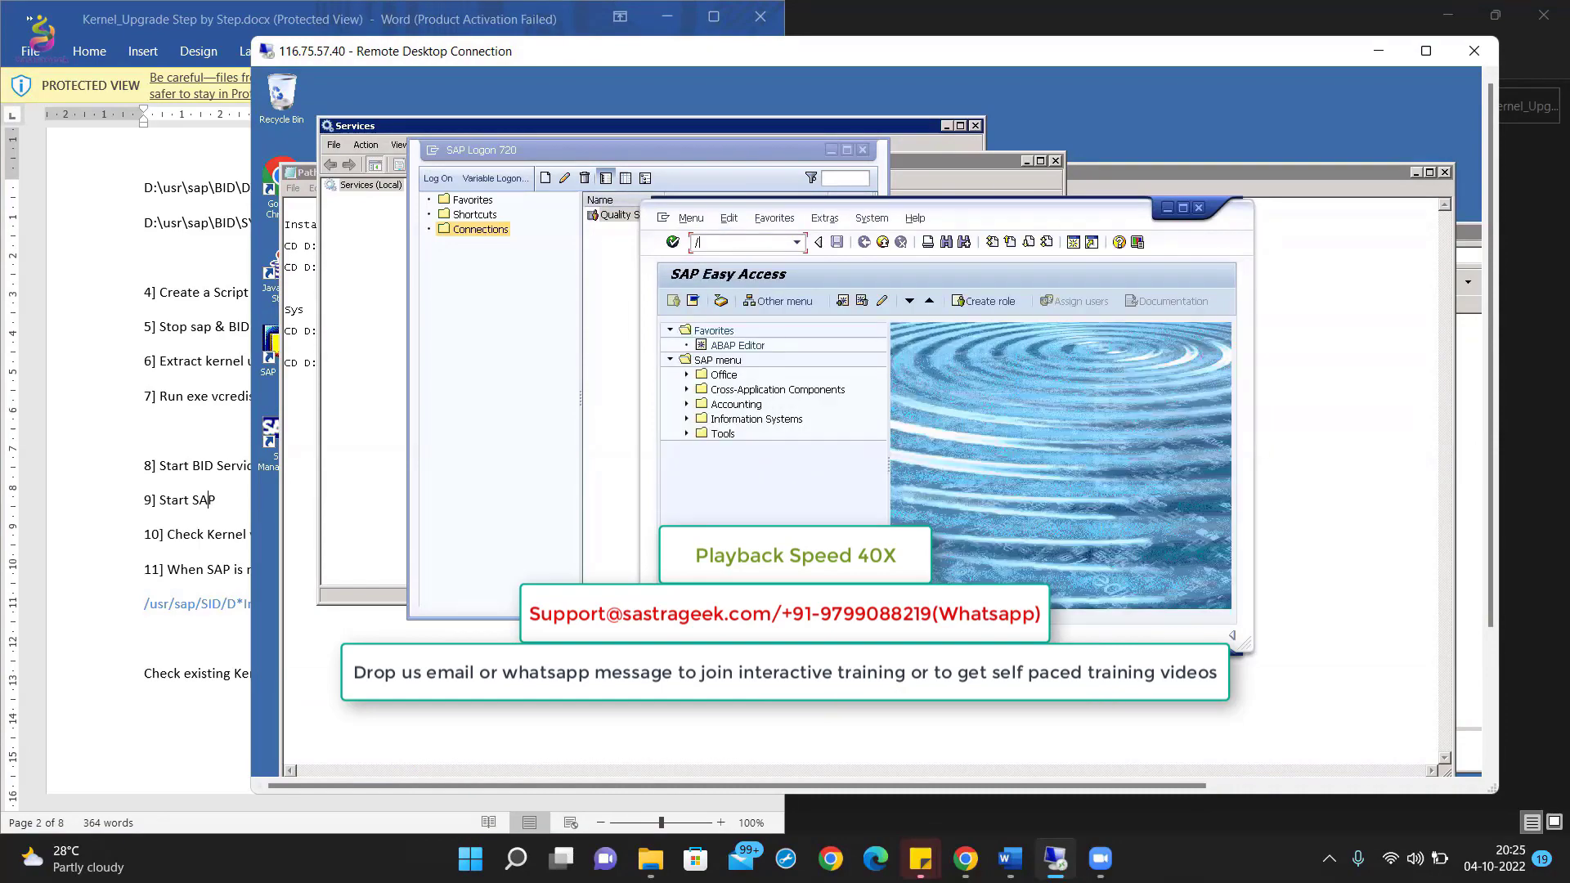
pyautogui.click(732, 241)
pyautogui.write('sm52')
# Step: Run SM51 and SICK to check the system's processes and consistency
pyautogui.press('Return')
pyautogui.write('/nsm51')
pyautogui.press('Return')
pyautogui.write('/nsick')
pyautogui.press('Return')
pyautogui.click(186, 547)
pyautogui.scroll(-10, 186, 547)
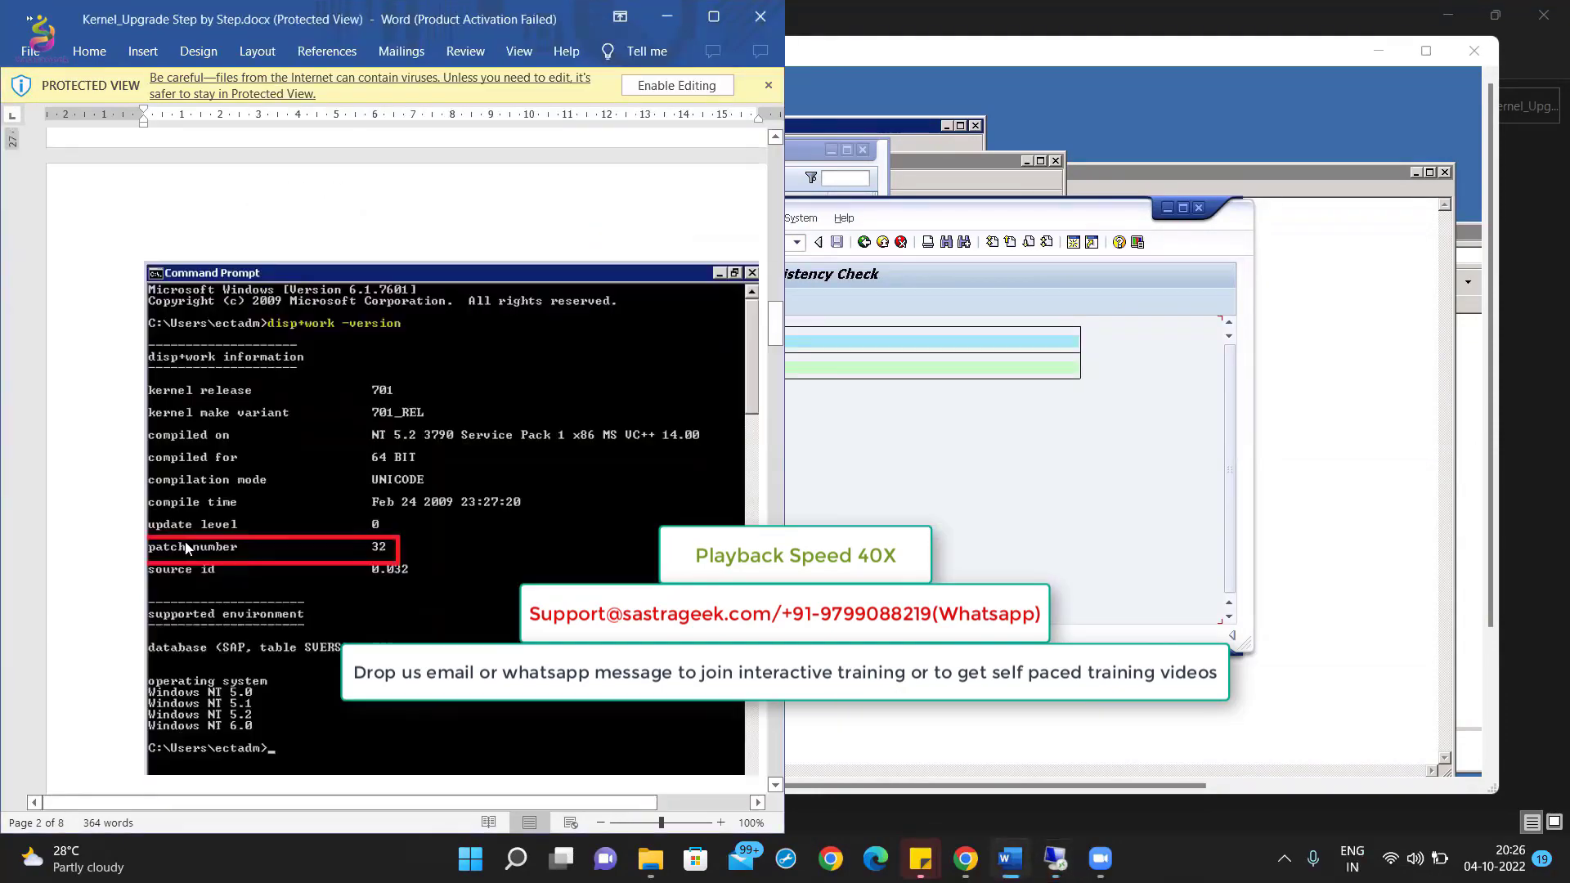
pyautogui.scroll(8, 186, 547)
# Step: Review the kernel upgrade interview question and the Kernel_Upgrade notes in SAP_Basis
pyautogui.click(1475, 51)
pyautogui.doubleClick(430, 335)
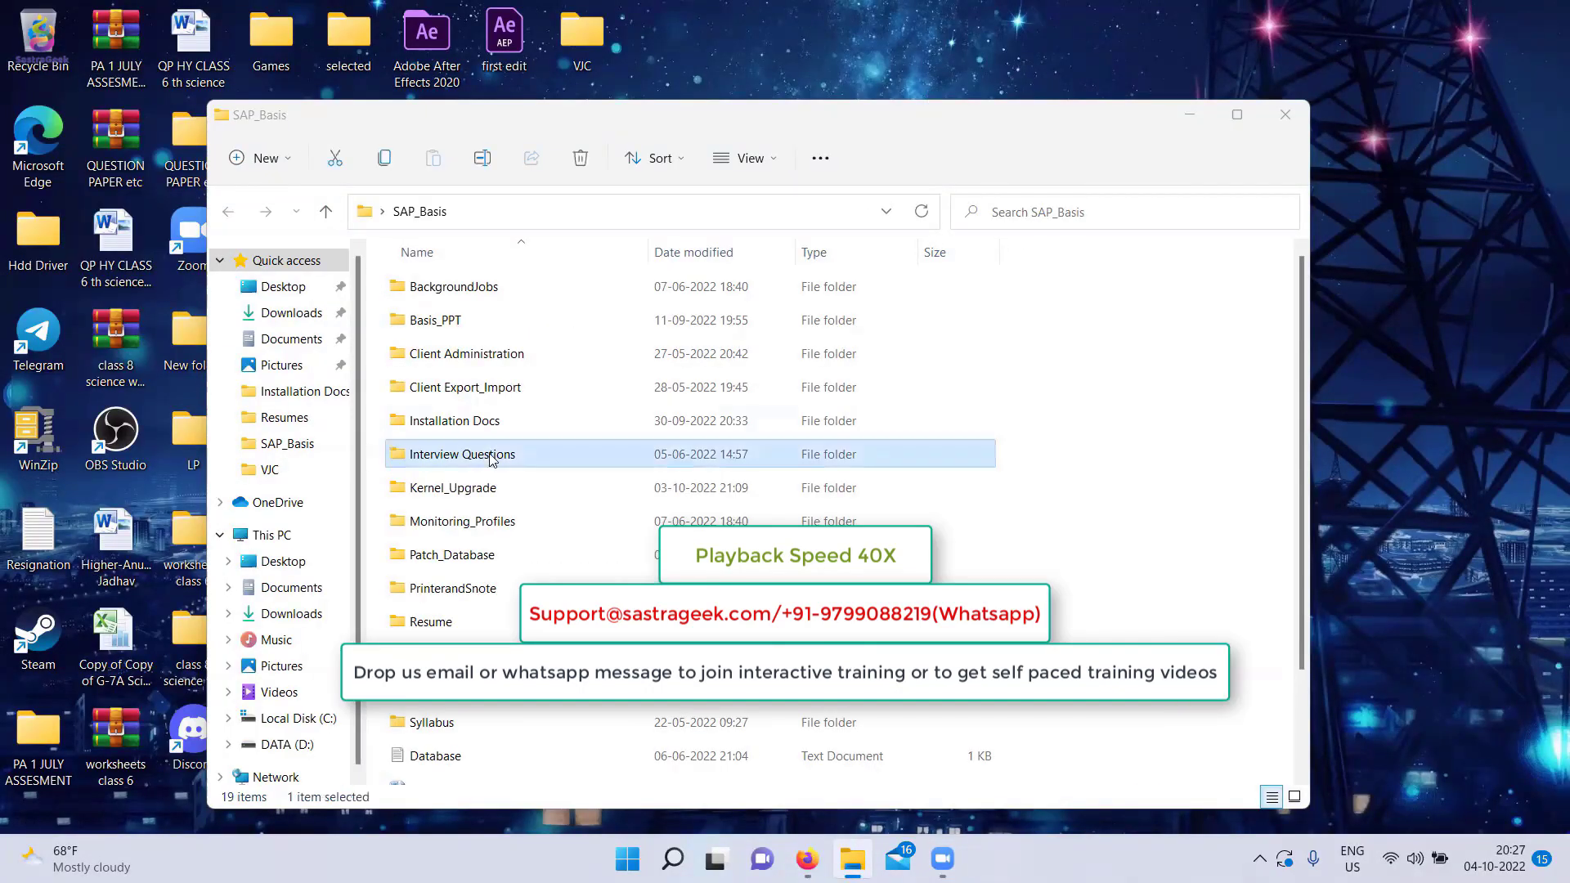
pyautogui.doubleClick(492, 456)
pyautogui.moveTo(51, 514); pyautogui.dragTo(314, 515)
pyautogui.click(831, 859)
pyautogui.doubleClick(456, 350)
pyautogui.moveTo(491, 394); pyautogui.dragTo(589, 625)
pyautogui.click(606, 859)
# Step: Reconnect to the remote server with mstsc and browse the instance exe folder
pyautogui.write('mstsc')
pyautogui.press('Return')
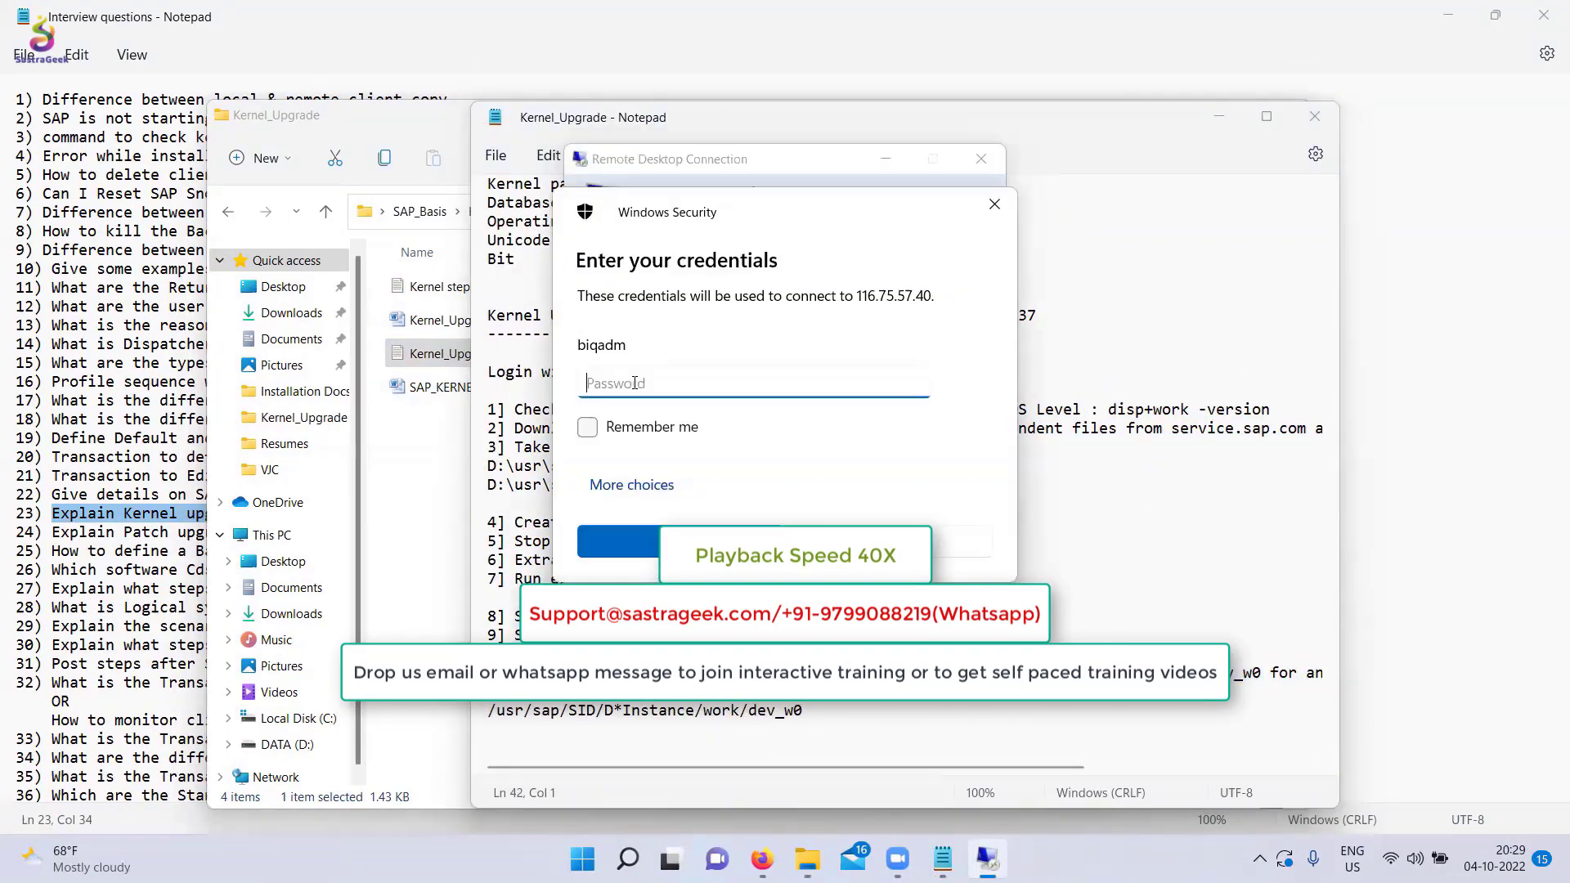
pyautogui.click(537, 412)
pyautogui.click(1425, 409)
pyautogui.doubleClick(656, 348)
pyautogui.click(502, 257)
pyautogui.click(818, 793)
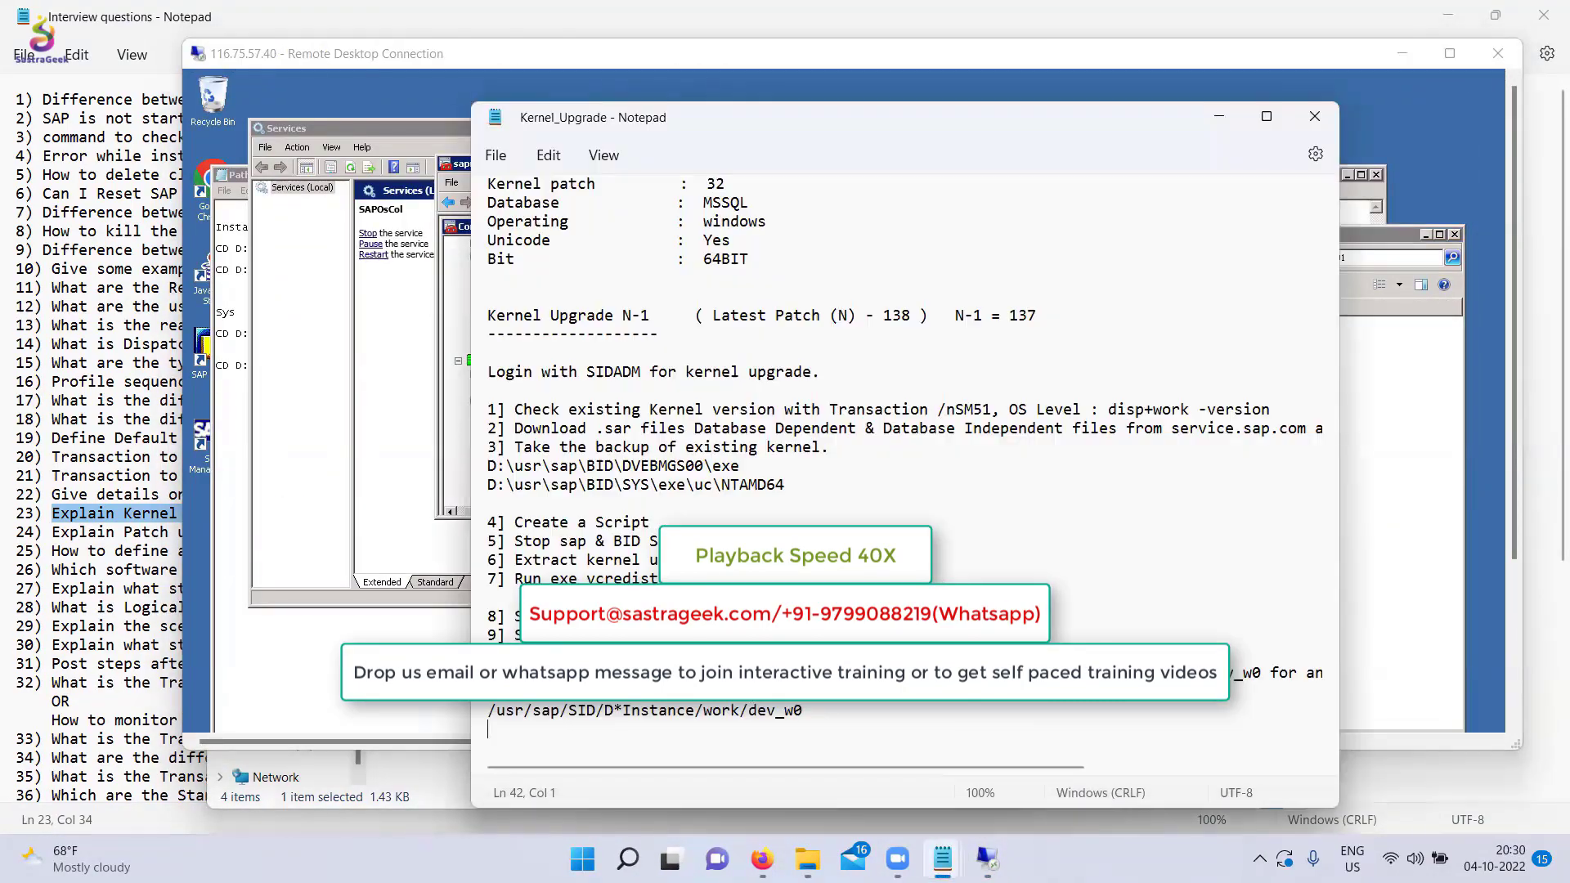
# Step: Open the dev_w0 trace in the work folder and search it for 'err'
pyautogui.moveTo(1261, 672); pyautogui.dragTo(735, 672)
pyautogui.click(987, 859)
pyautogui.doubleClick(658, 438)
pyautogui.doubleClick(705, 490)
pyautogui.hotkey('ctrl', 'f')
pyautogui.write('err')
pyautogui.click(655, 290)
# Step: Review upgrade steps 1 to 10 in the Kernel_Upgrade notes
pyautogui.click(818, 792)
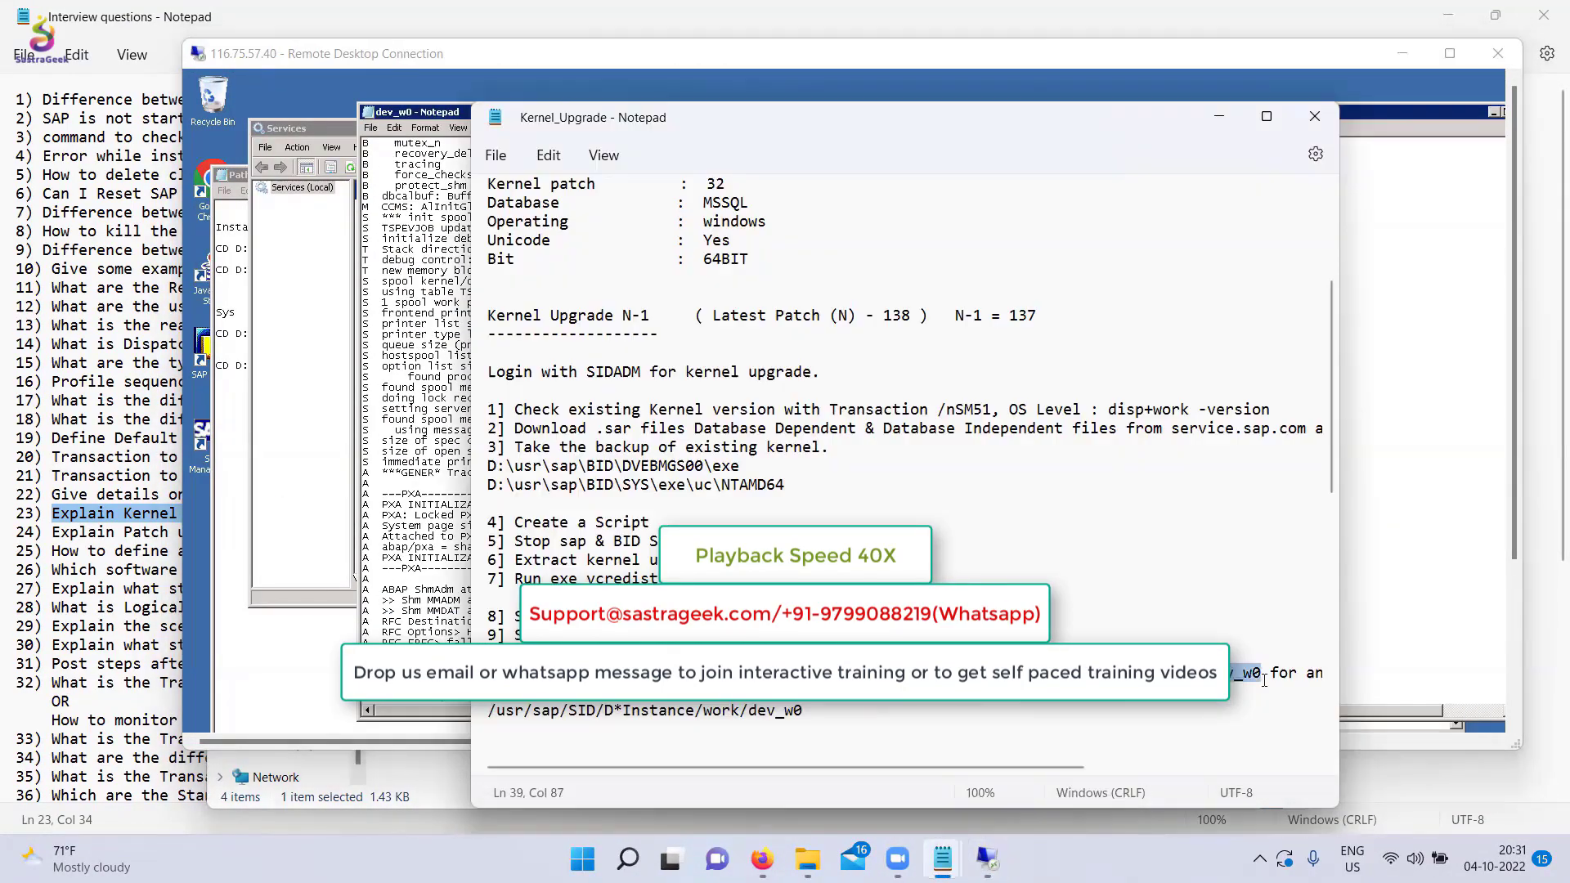
pyautogui.scroll(1, 758, 523)
pyautogui.click(758, 579)
pyautogui.moveTo(488, 467); pyautogui.dragTo(768, 716)
pyautogui.click(1275, 466)
# Step: Run disp+work -version on the remote server to confirm kernel patch 137
pyautogui.click(988, 858)
pyautogui.moveTo(1514, 327)
pyautogui.mouseDown()
pyautogui.moveTo(1514, 487)
pyautogui.moveTo(1514, 323)
pyautogui.mouseUp()
pyautogui.write('disp+work -version')
pyautogui.press('Return')
pyautogui.click(817, 792)
pyautogui.click(987, 859)
# Step: Close the work folder and minimize the remote session and Kernel_Upgrade notes
pyautogui.click(546, 426)
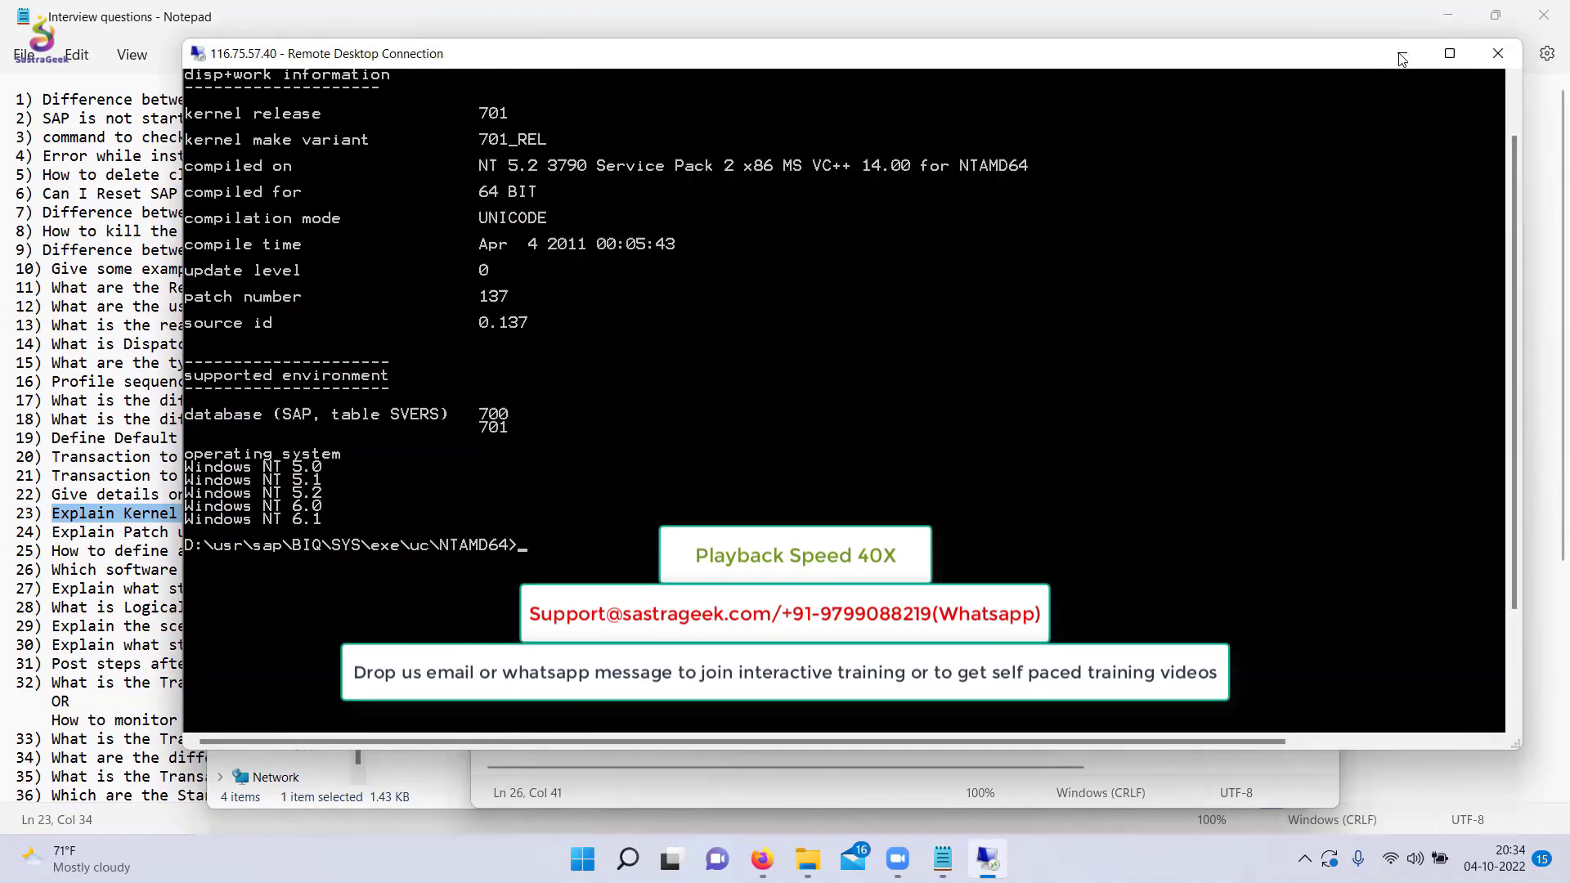
pyautogui.click(1402, 54)
pyautogui.click(1219, 119)
pyautogui.scroll(-5, 720, 458)
pyautogui.click(719, 546)
pyautogui.scroll(5, 720, 458)
pyautogui.click(483, 135)
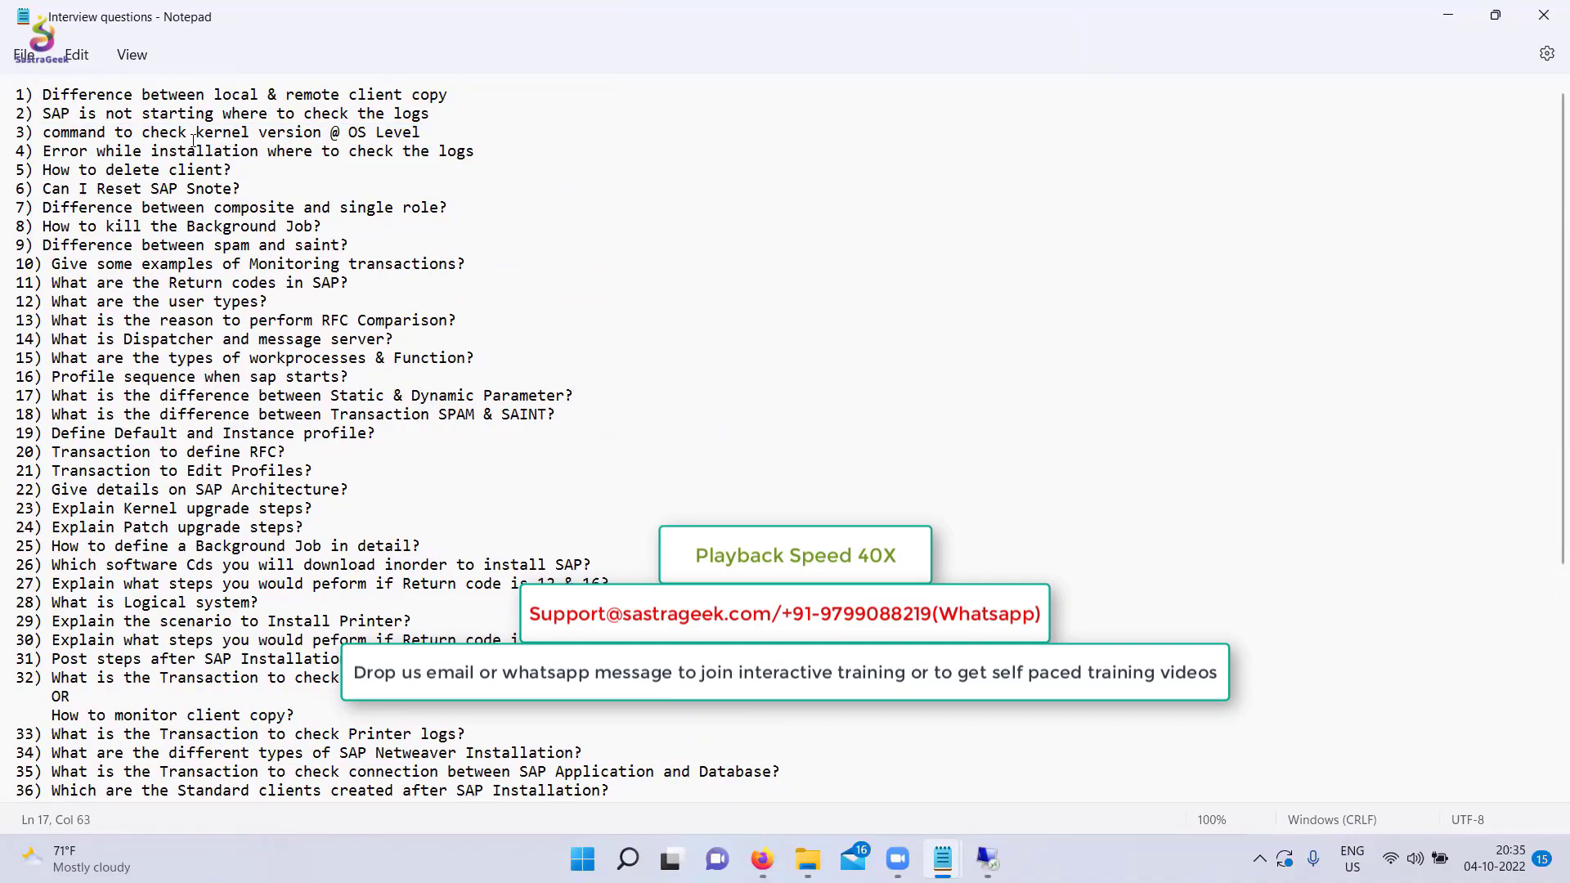
# Step: Add '1) Installation of SAPNW' and '2) Kernel upgrade' to the SAP Basis Points notes
pyautogui.scroll(-1, 594, 327)
pyautogui.click(595, 331)
pyautogui.click(1449, 15)
pyautogui.scroll(-5, 851, 458)
pyautogui.write('1) Installation of SAPNW')
pyautogui.press('Return')
pyautogui.write('2) Kernel upgrade')
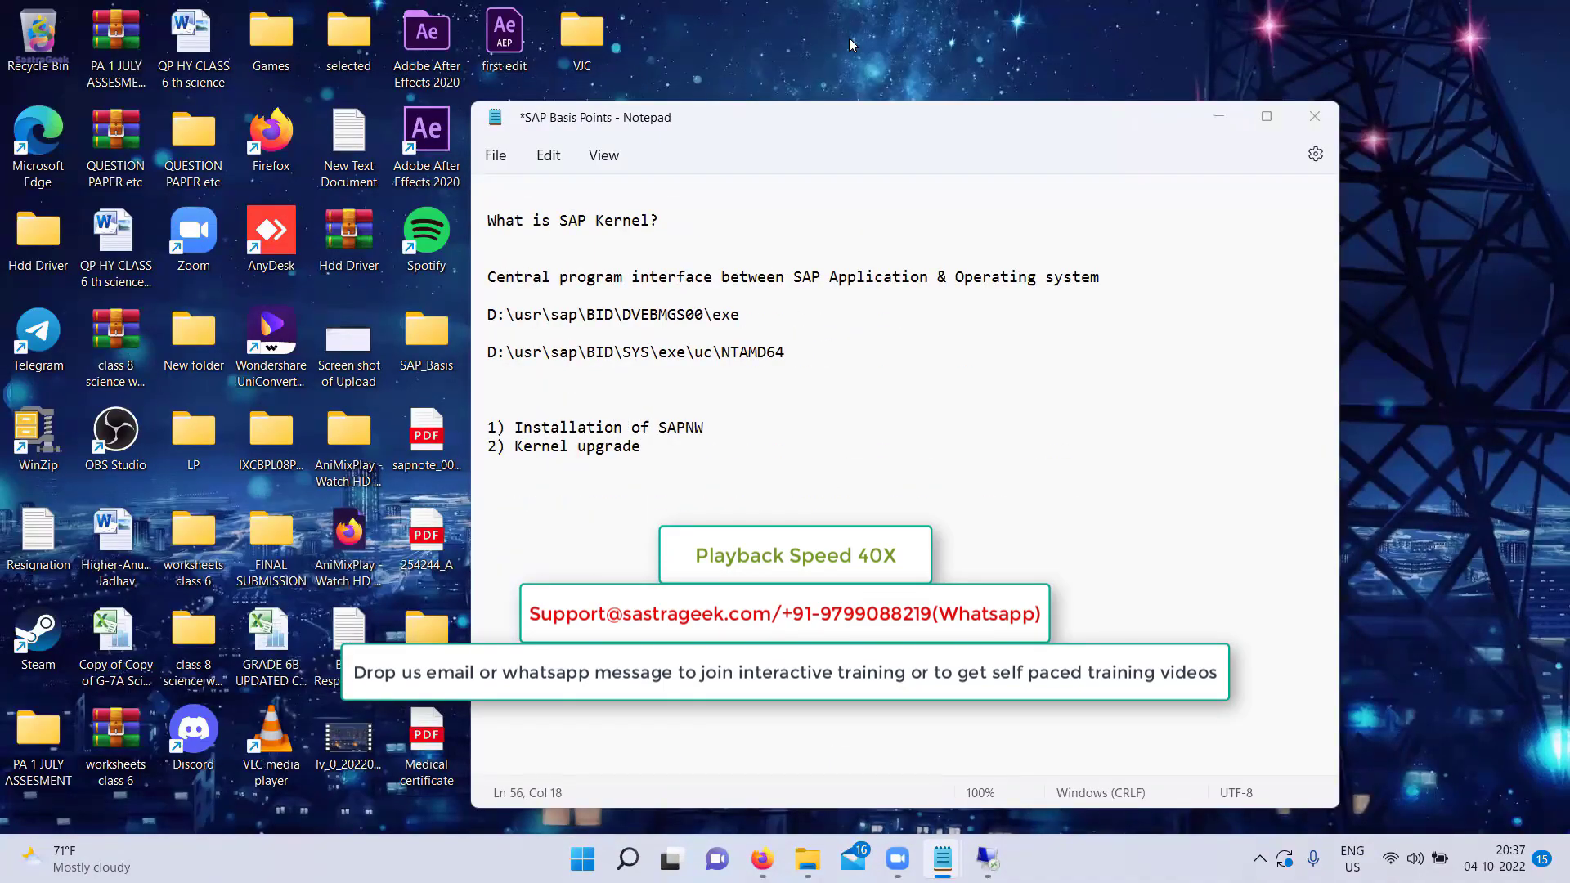
# Step: Close the remote command prompt and open the remote D:\downloads folder
pyautogui.click(988, 858)
pyautogui.click(1382, 80)
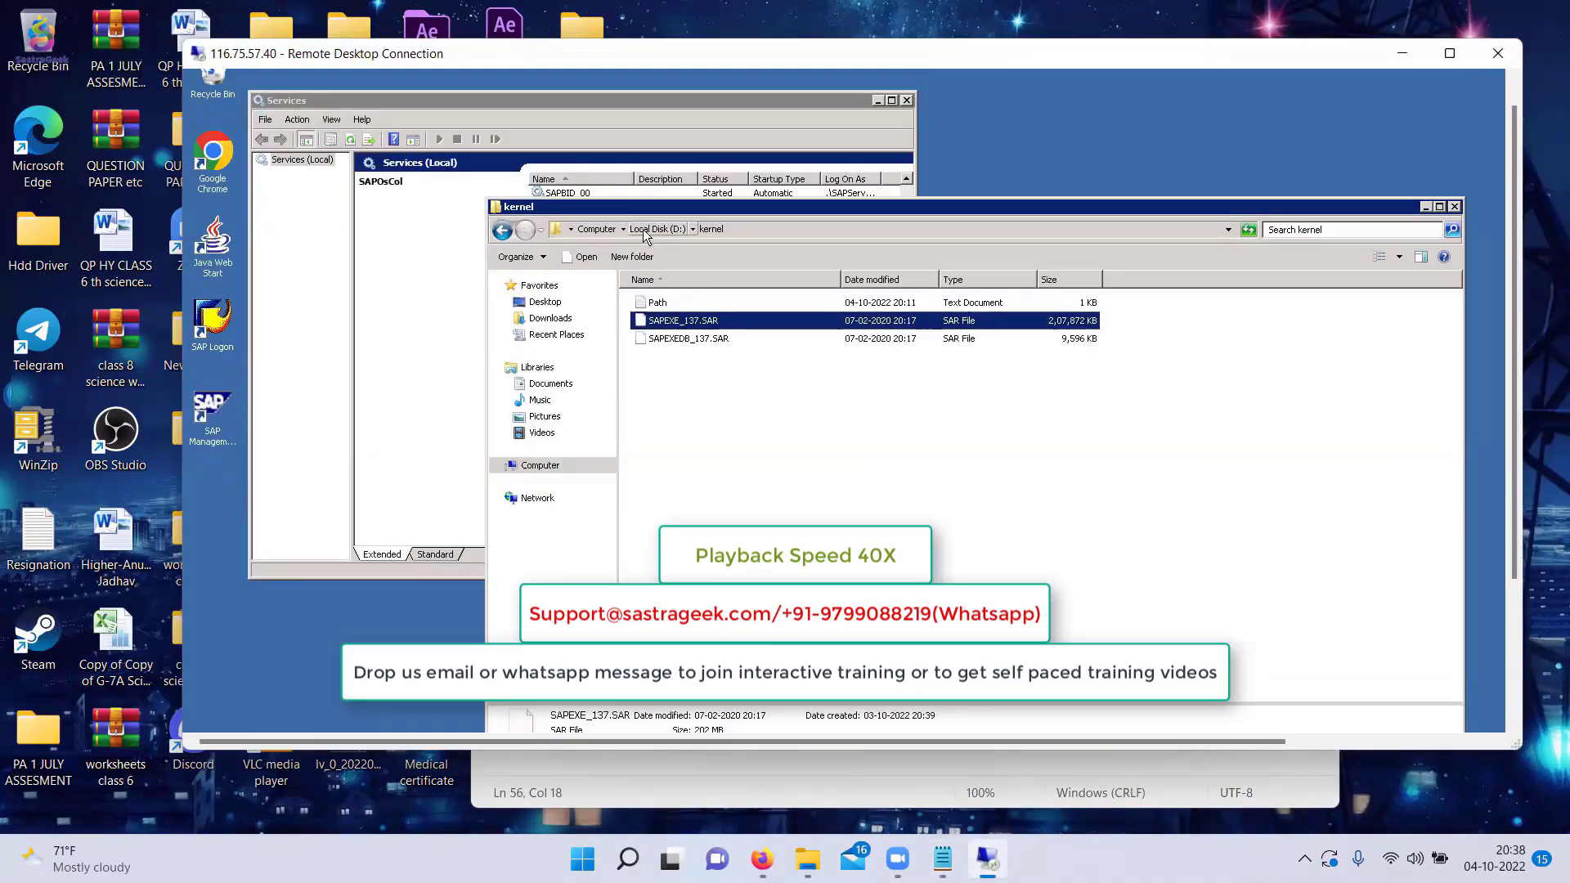
pyautogui.click(647, 230)
pyautogui.scroll(-15, 695, 409)
pyautogui.click(662, 316)
pyautogui.click(657, 230)
pyautogui.doubleClick(664, 316)
pyautogui.click(942, 858)
pyautogui.press('Return')
pyautogui.press('Return')
pyautogui.write('http://support.sap.com o')
pyautogui.hotkey('ctrl', 's')
pyautogui.click(1221, 117)
pyautogui.click(671, 392)
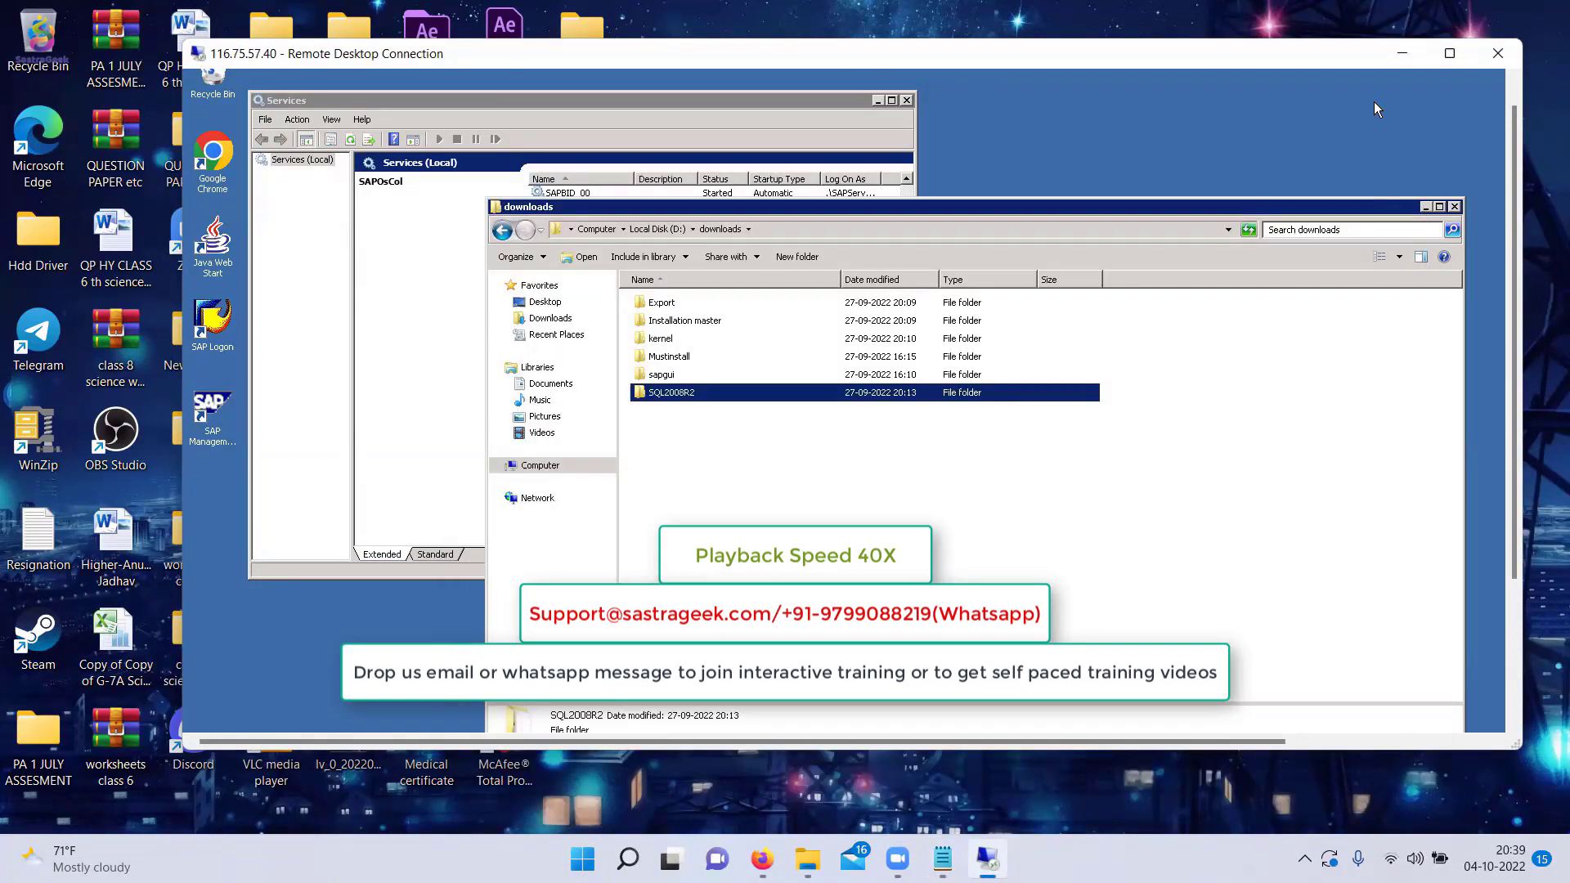